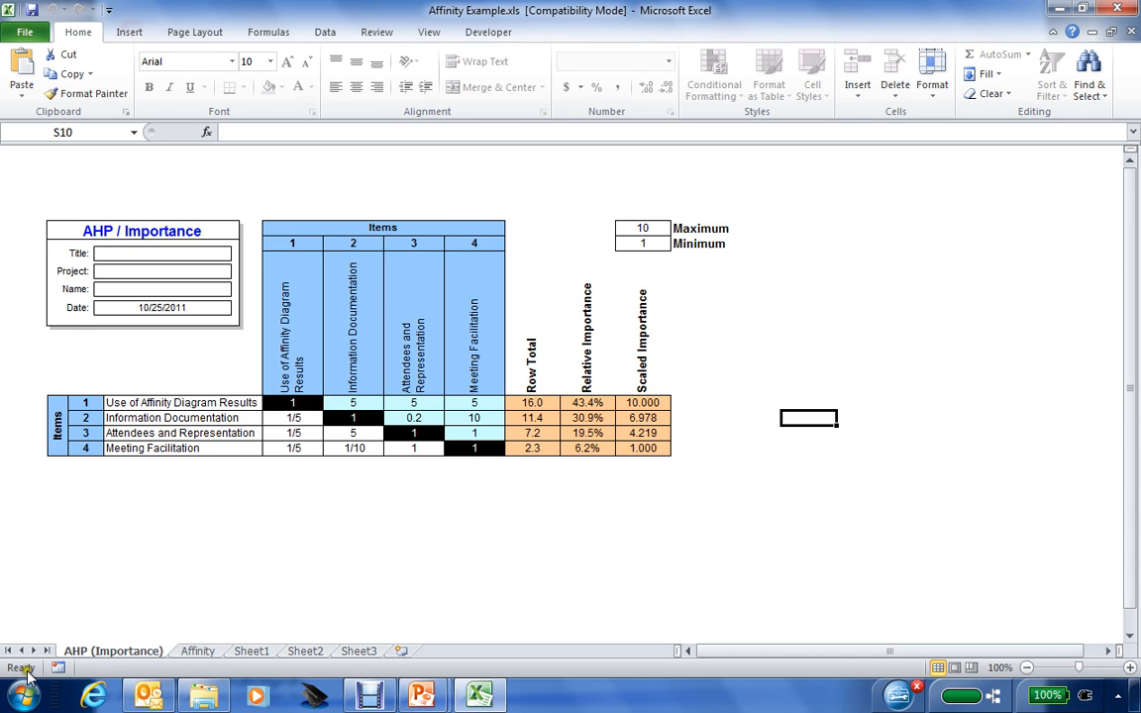
Step: Launch Triptych from the SDI Tools 3 program group and enable its macros
key(super)
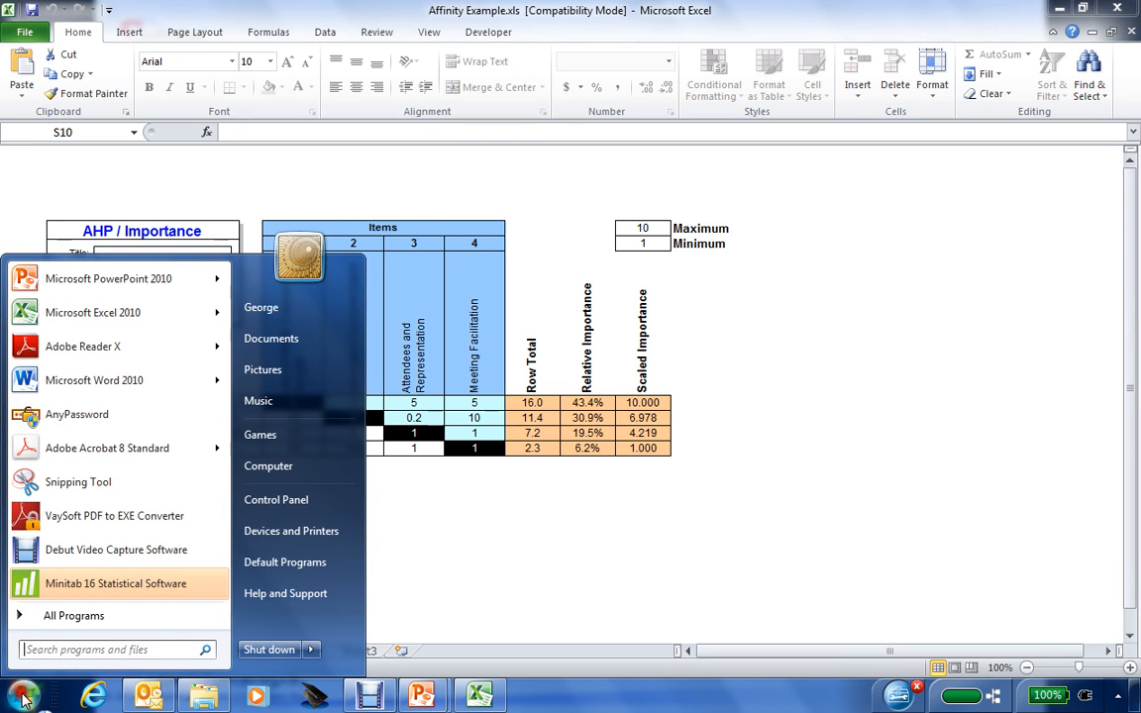
click(159, 617)
click(77, 493)
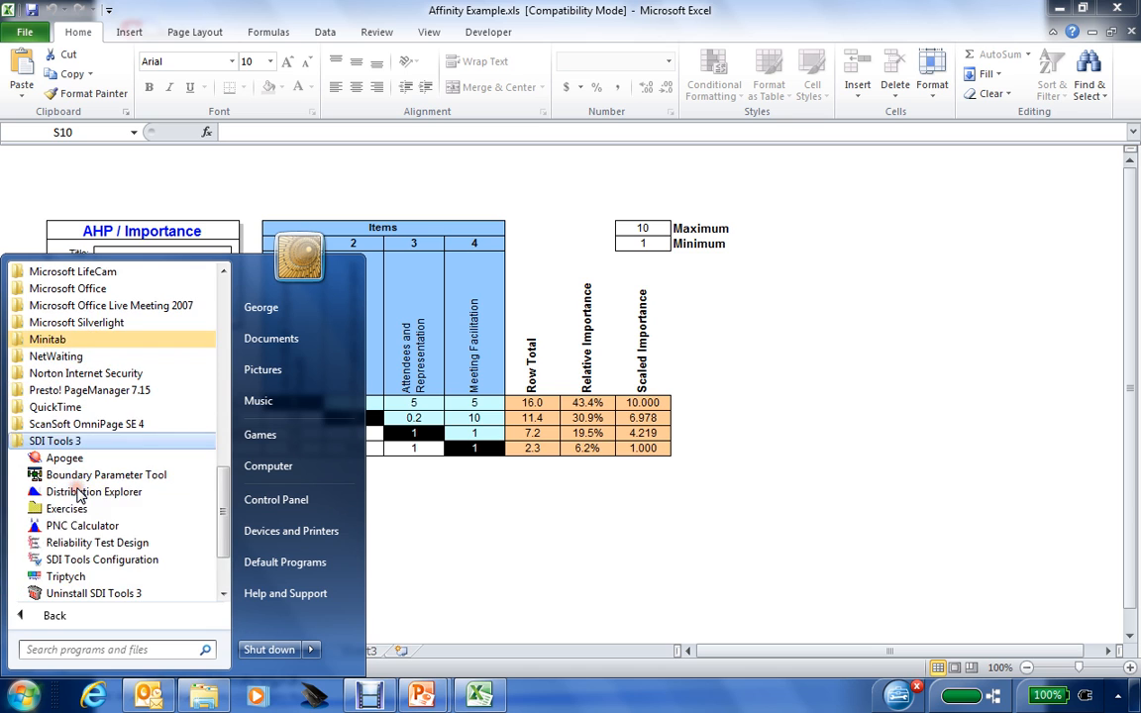
click(65, 578)
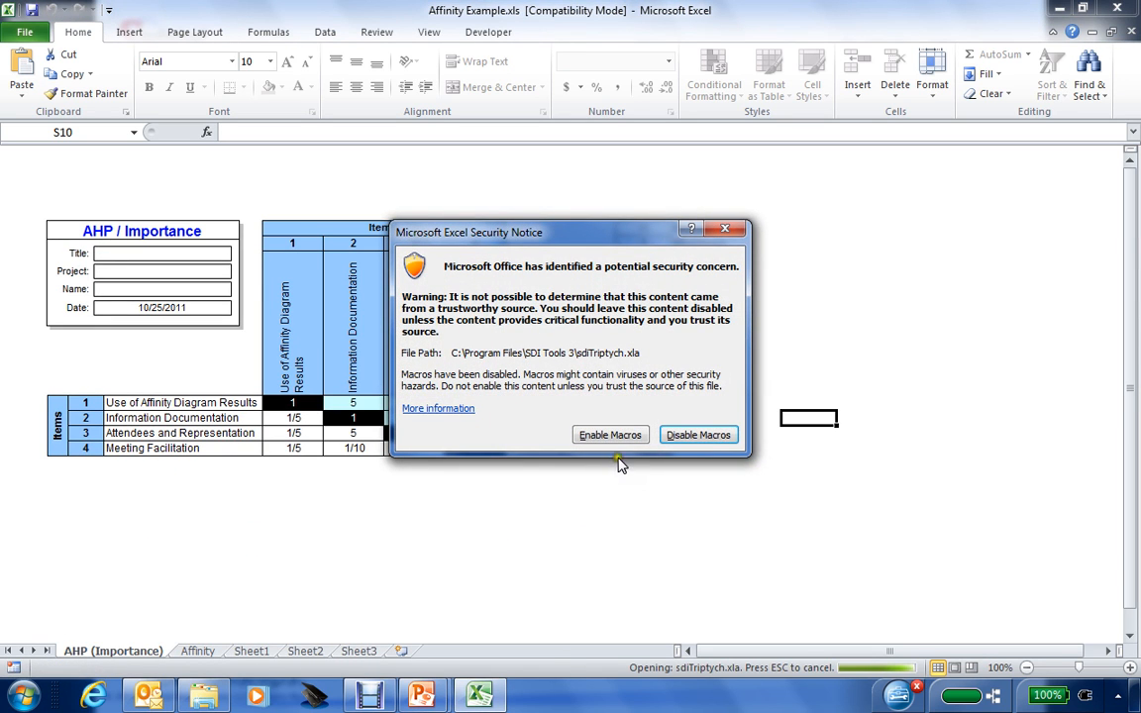
click(611, 435)
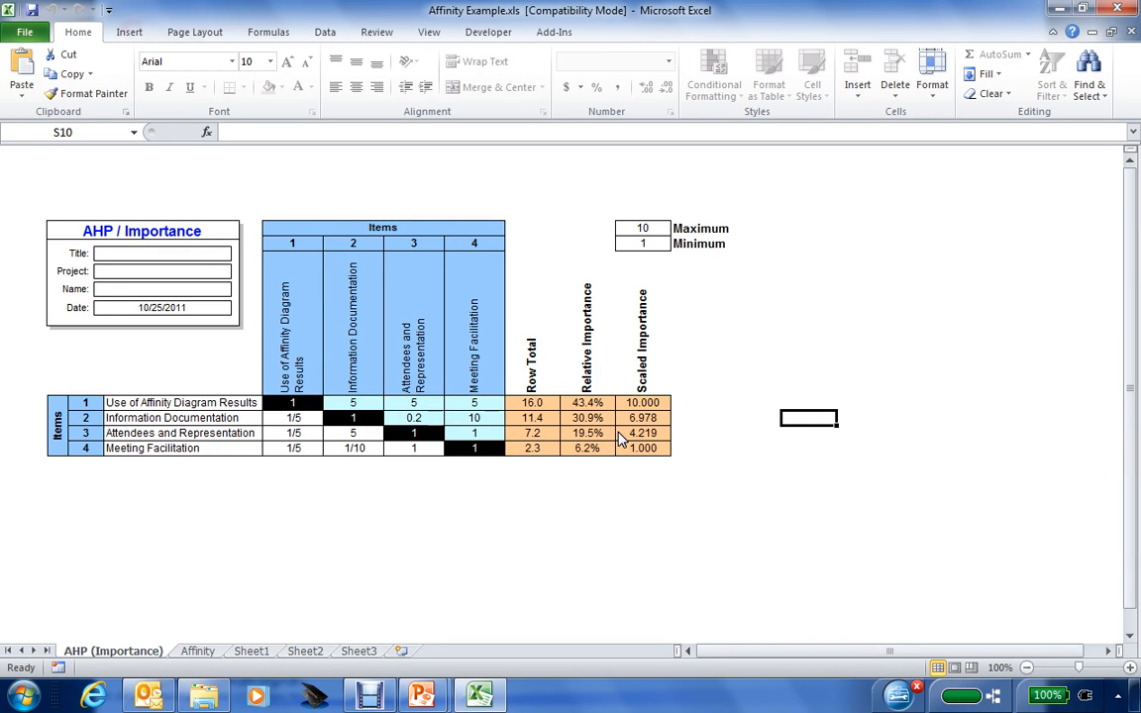
Step: Create a new Triptych QFD worksheet with 4 Whats and 4 Hows, keeping the worksheet name QFD
click(550, 33)
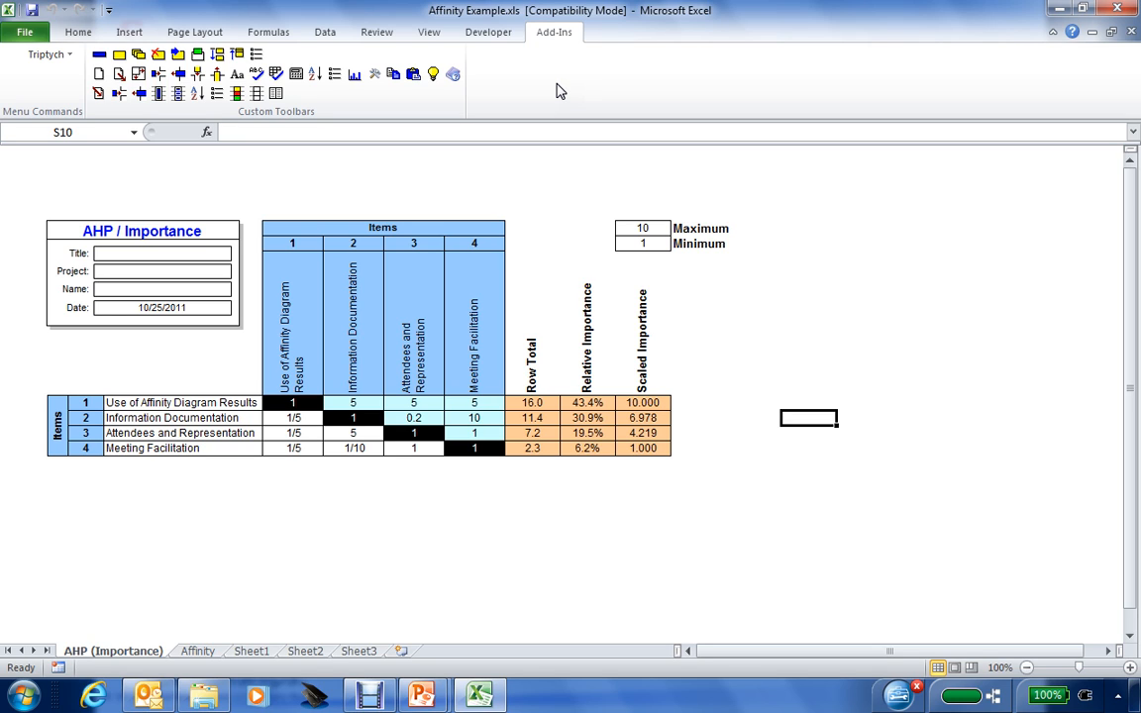
click(100, 76)
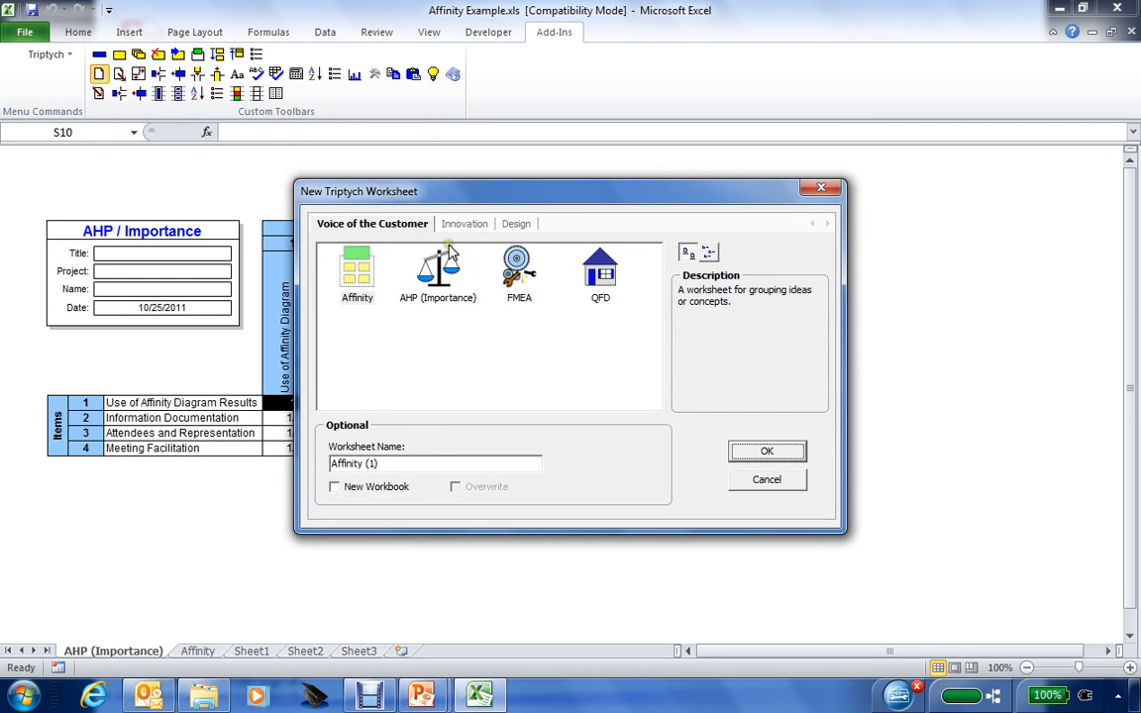
click(599, 280)
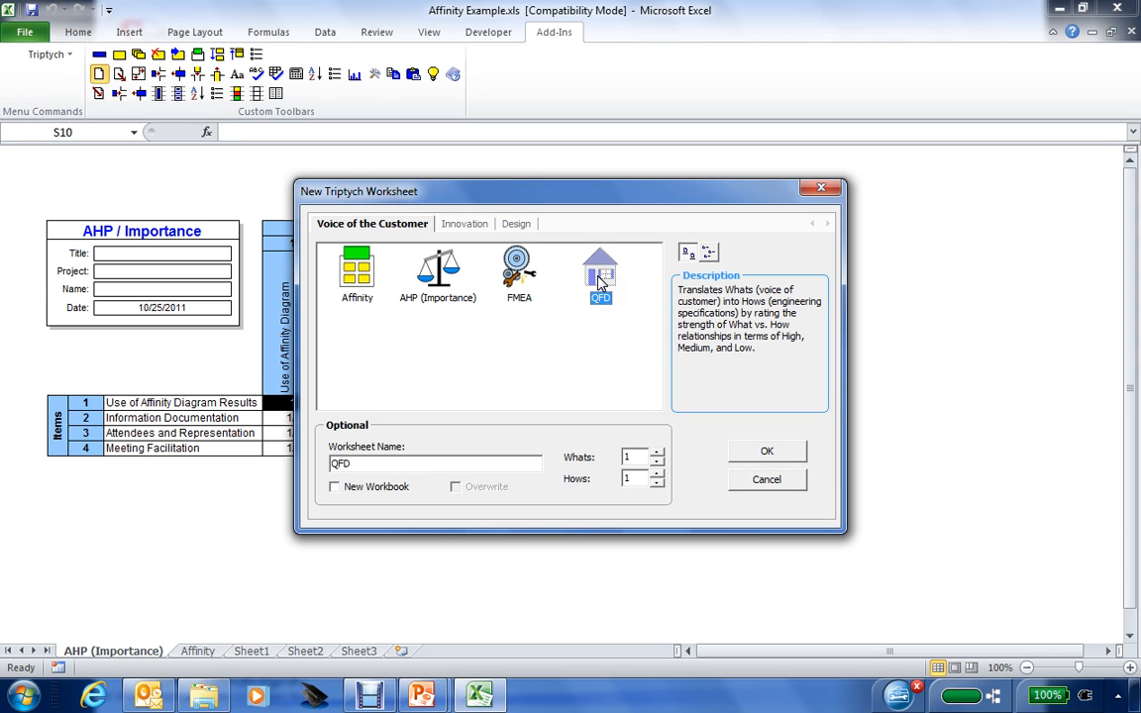
click(657, 453)
click(656, 452)
click(657, 453)
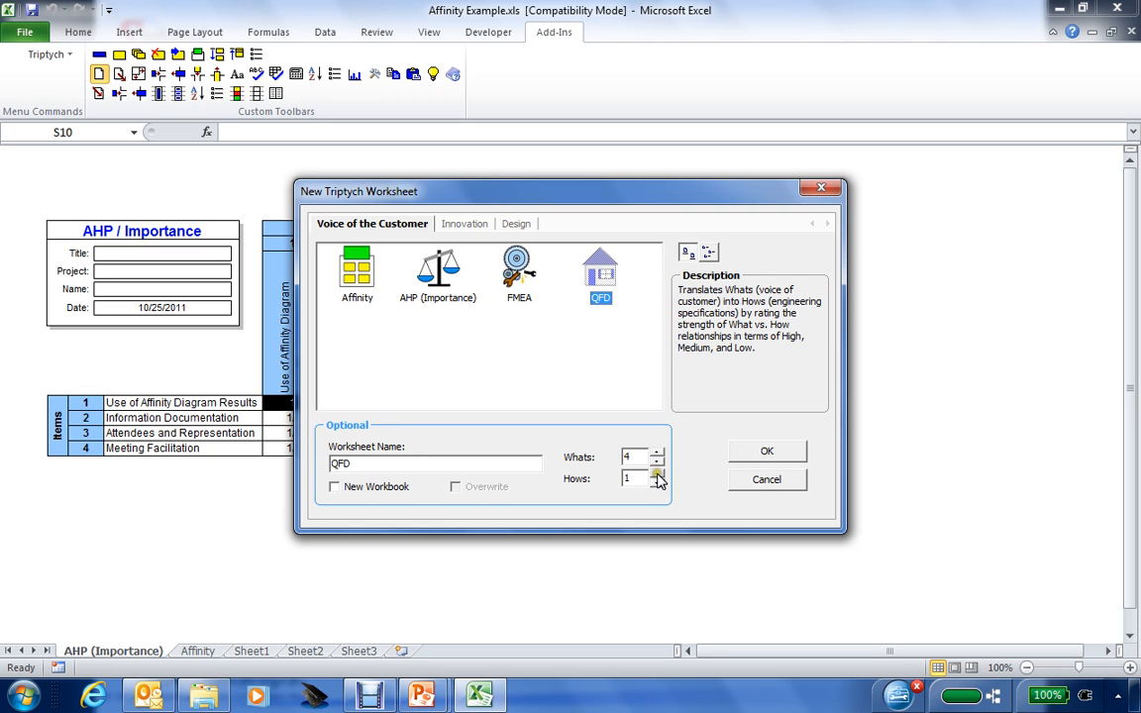
click(657, 473)
click(657, 474)
click(657, 474)
click(765, 454)
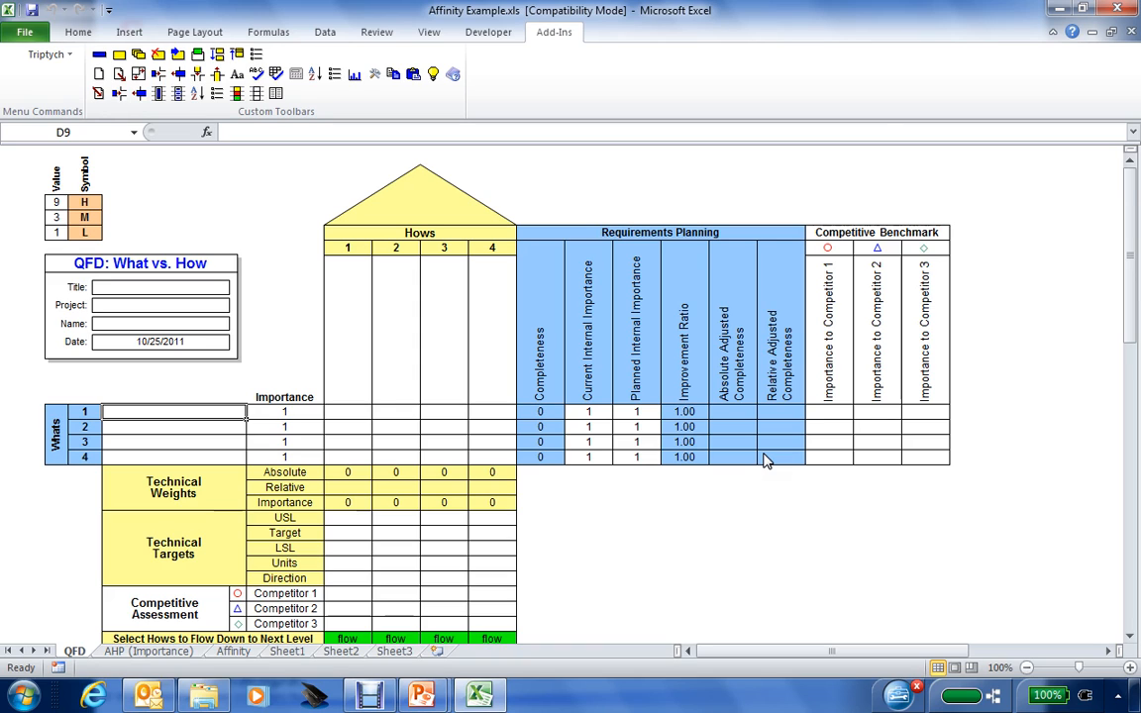
Step: Enter "What 1" and "What 2" as the first two Whats of the QFD matrix
text(What 1)
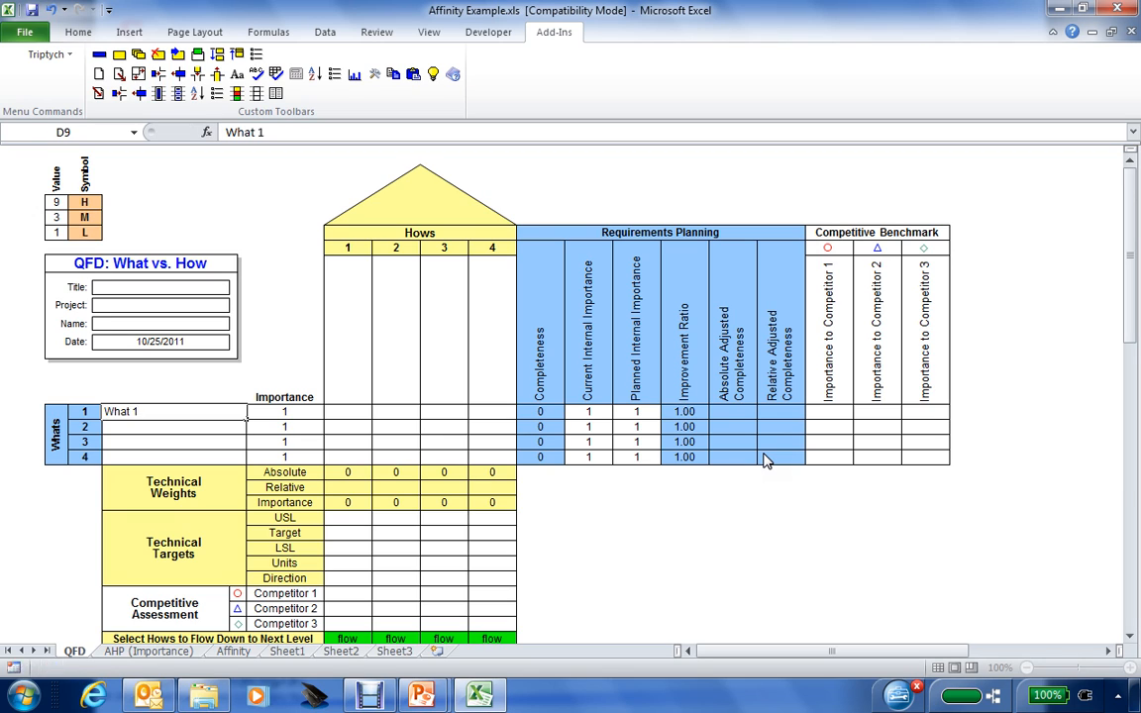
key(Return)
text(What 2)
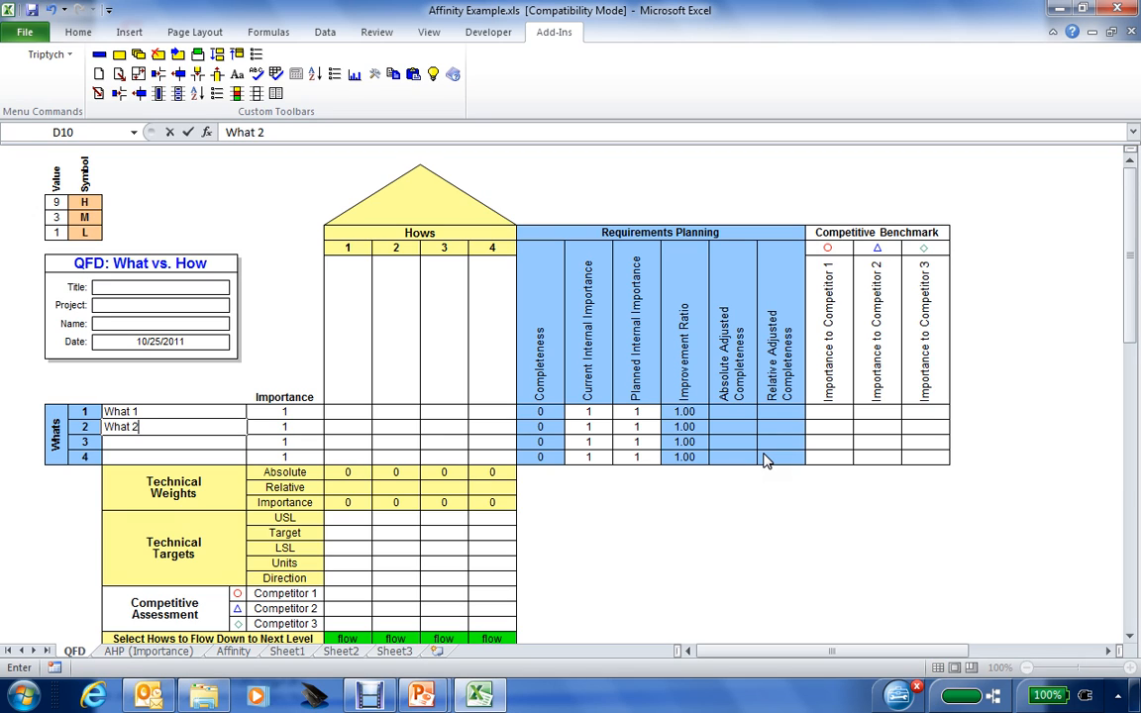
key(Return)
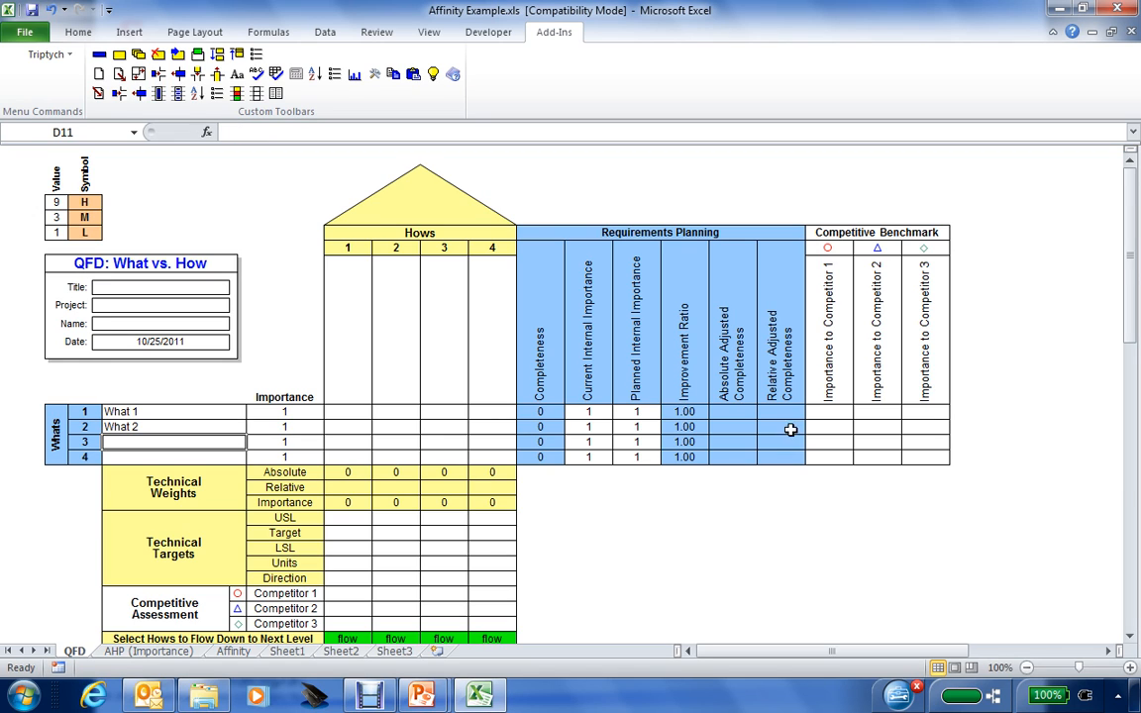
Step: Label the first two Hows columns "How 1" and "How 2"
click(356, 366)
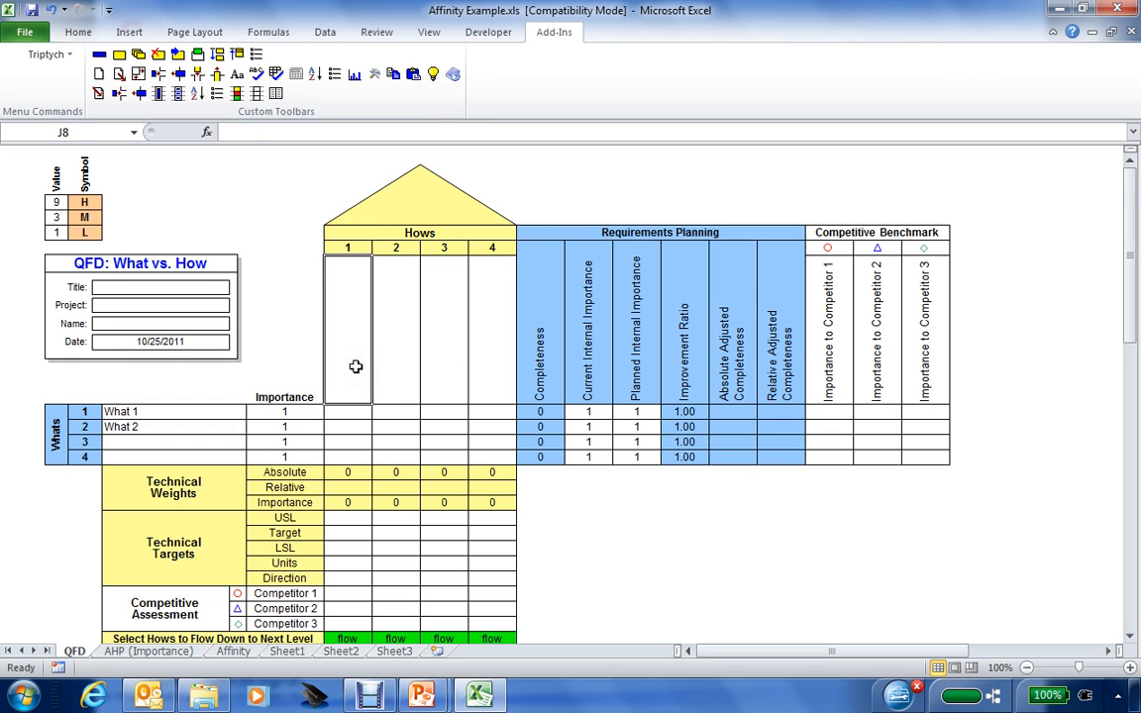
text(Hows)
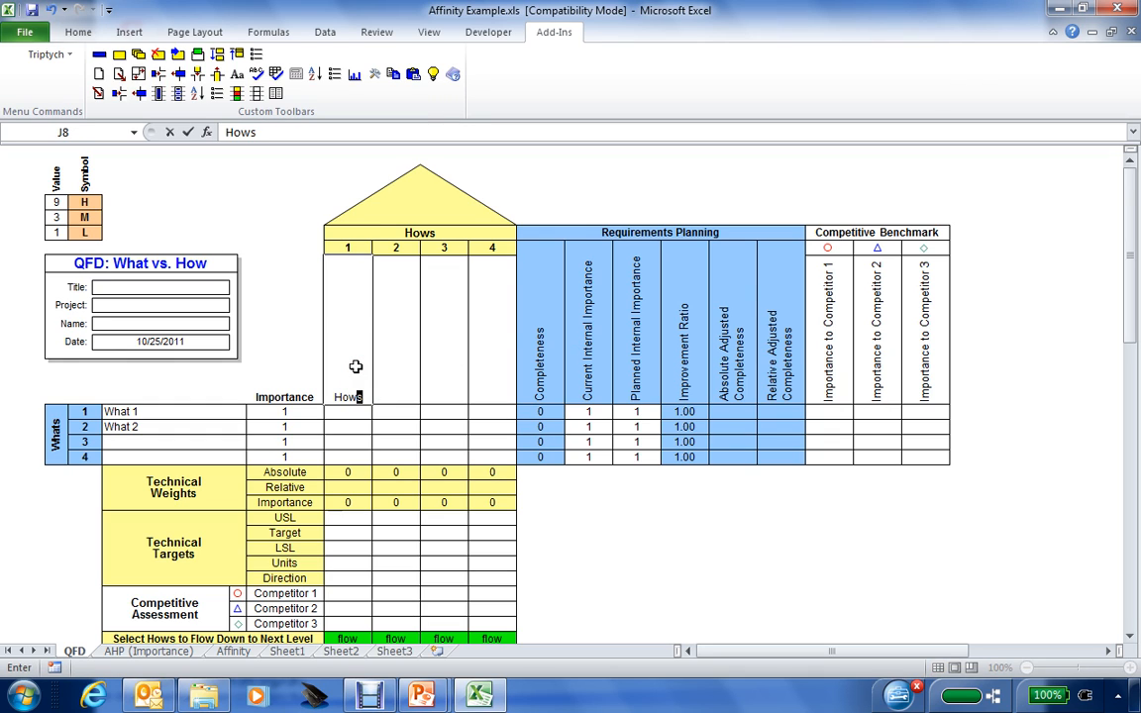
text( 1)
key(Return)
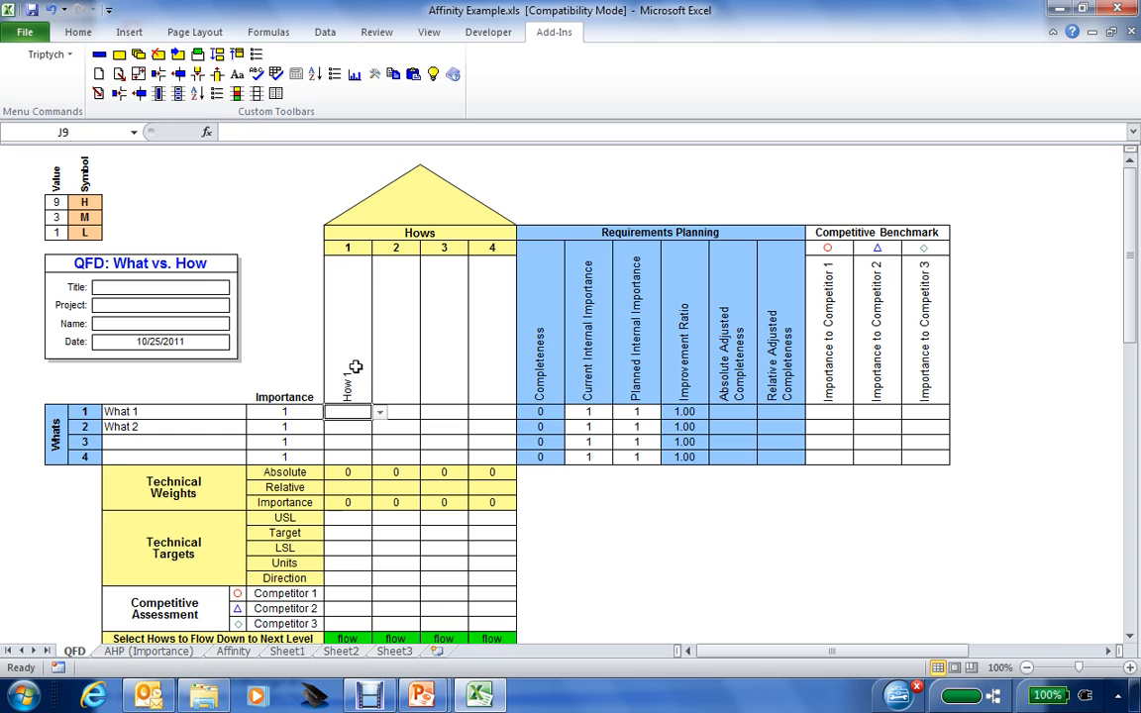
click(392, 367)
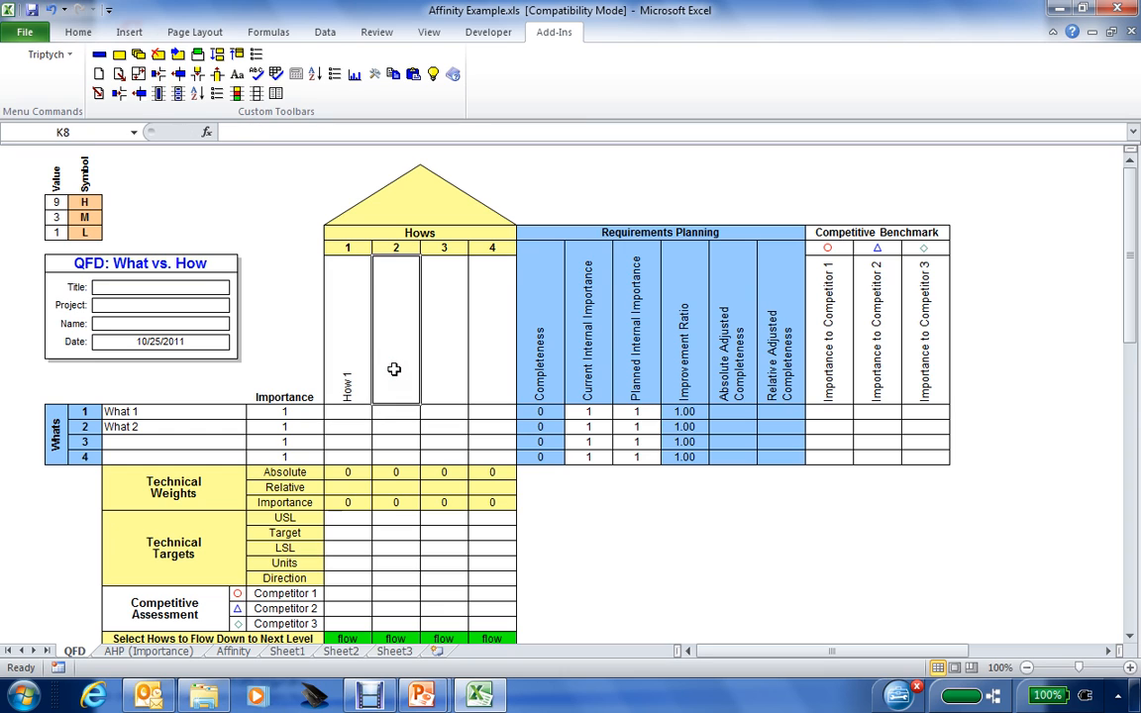
text(W)
key(BackSpace)
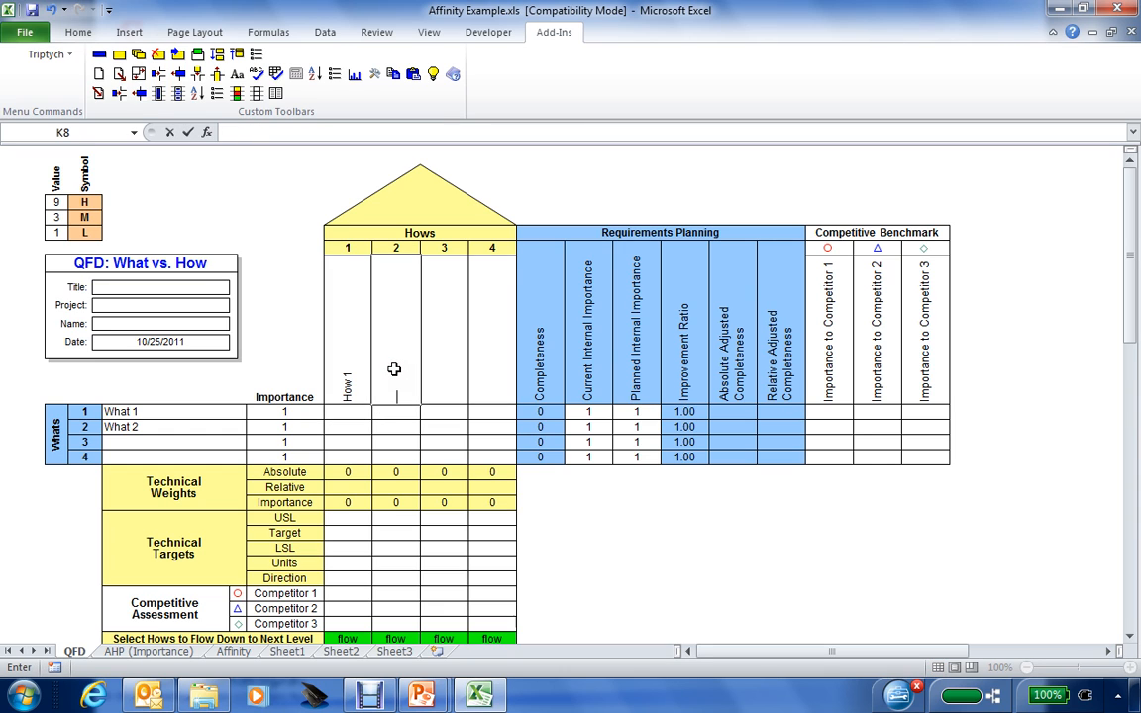
text(How 2)
key(Return)
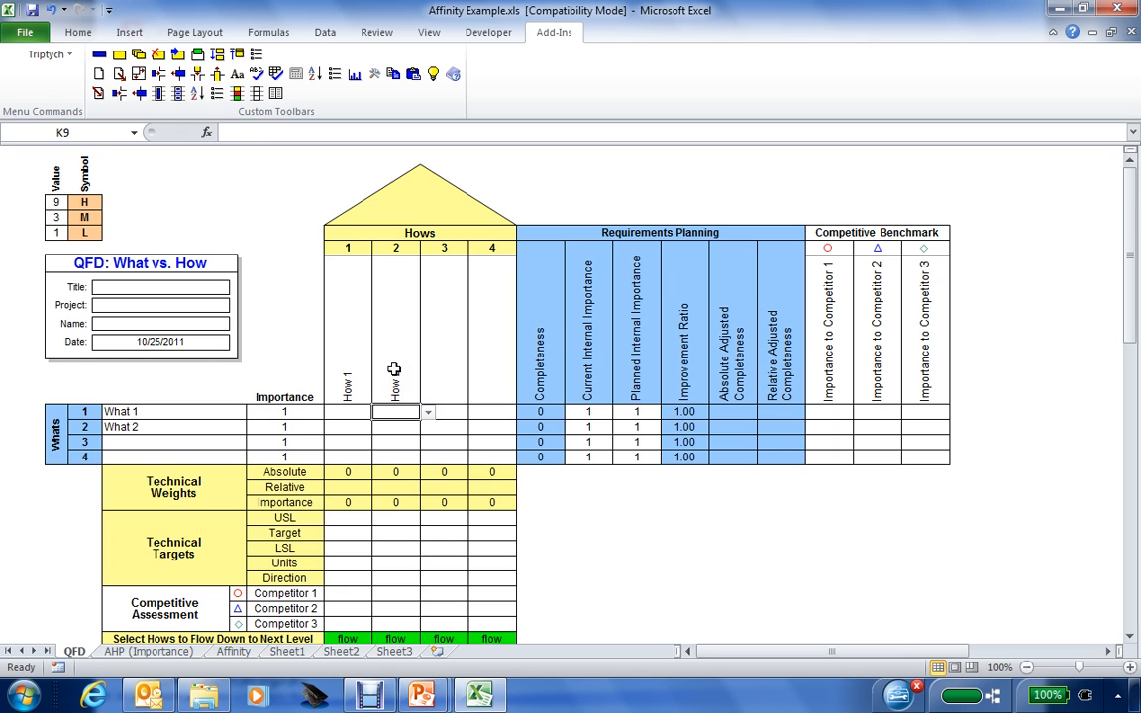
Step: Set the importance of What 1 to 3 and of What 2 to 5
click(287, 412)
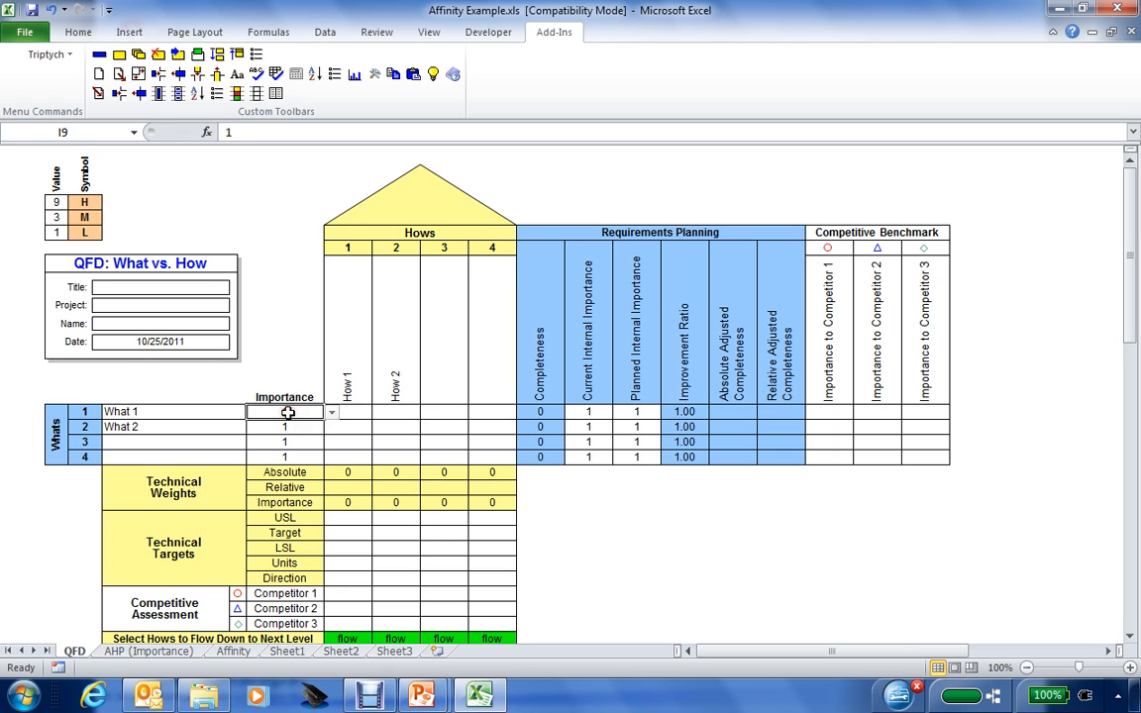
click(332, 413)
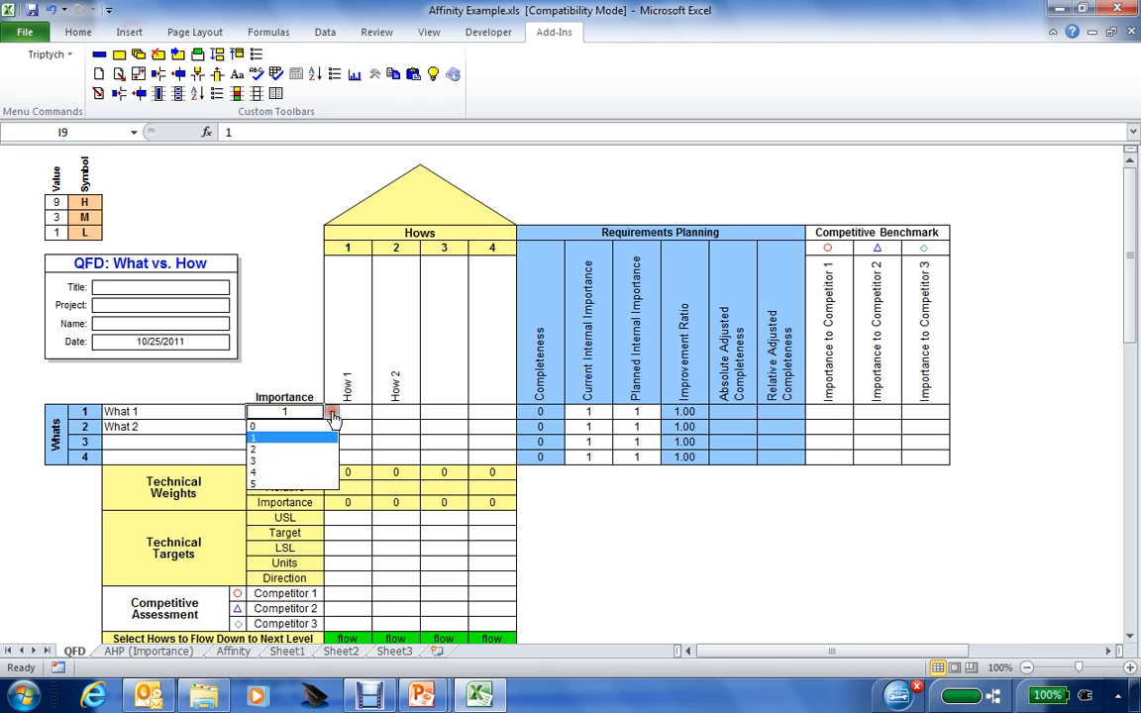
click(286, 462)
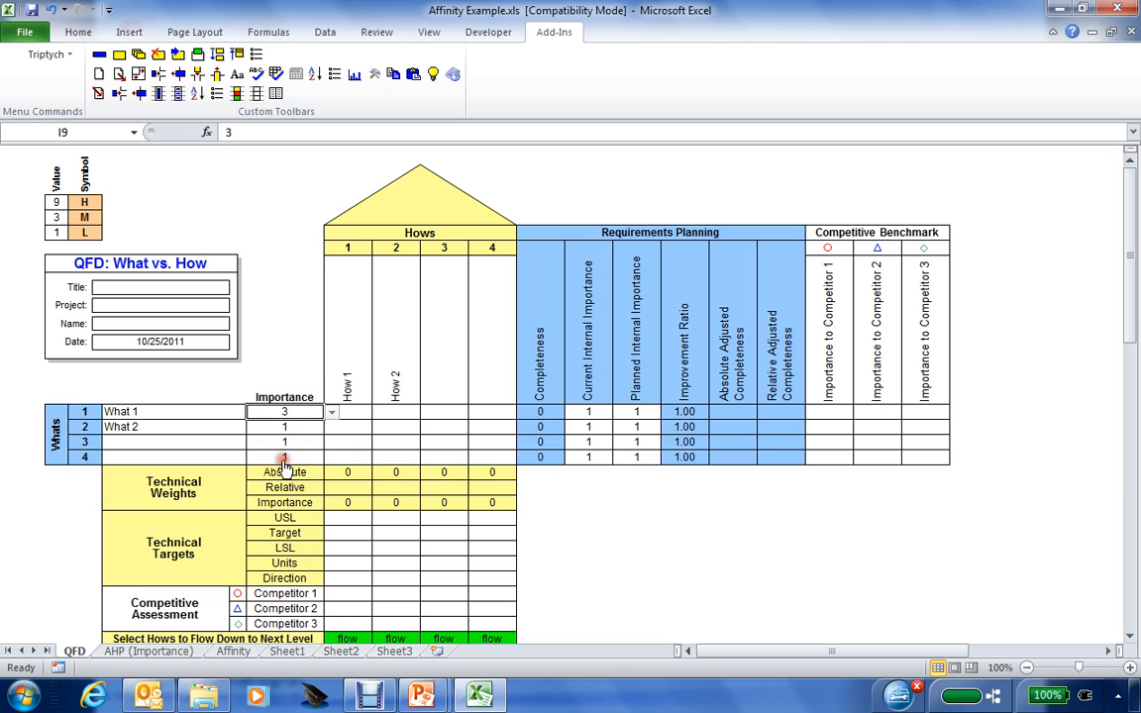
click(285, 428)
click(331, 429)
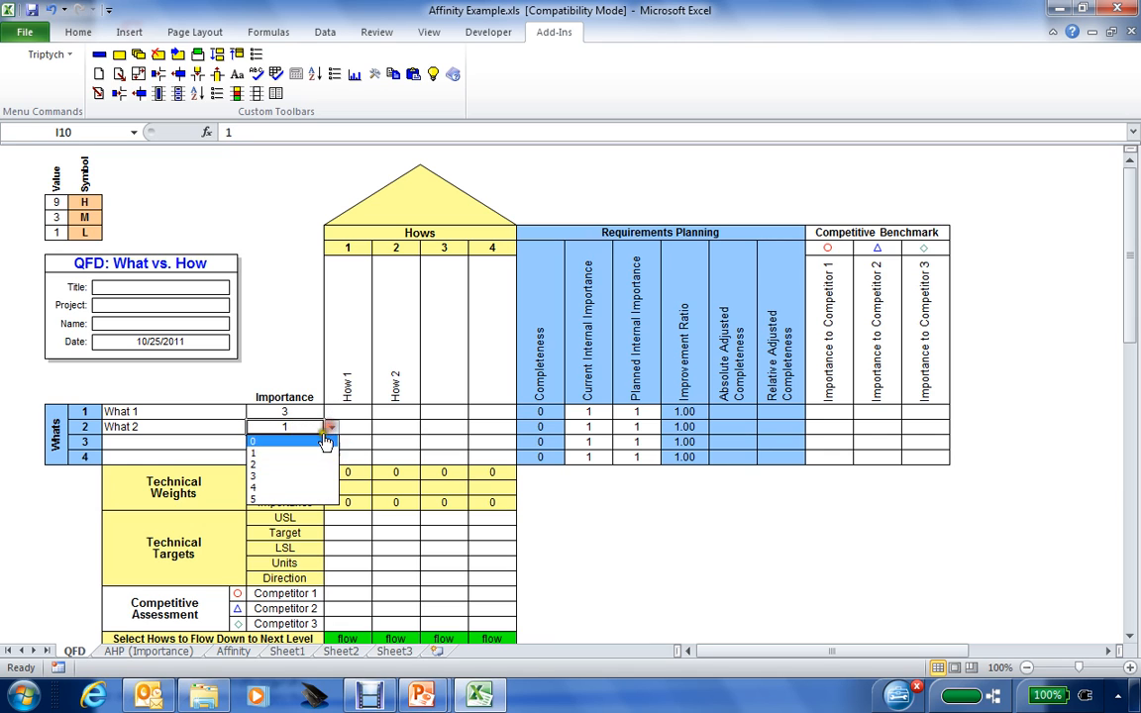
click(279, 499)
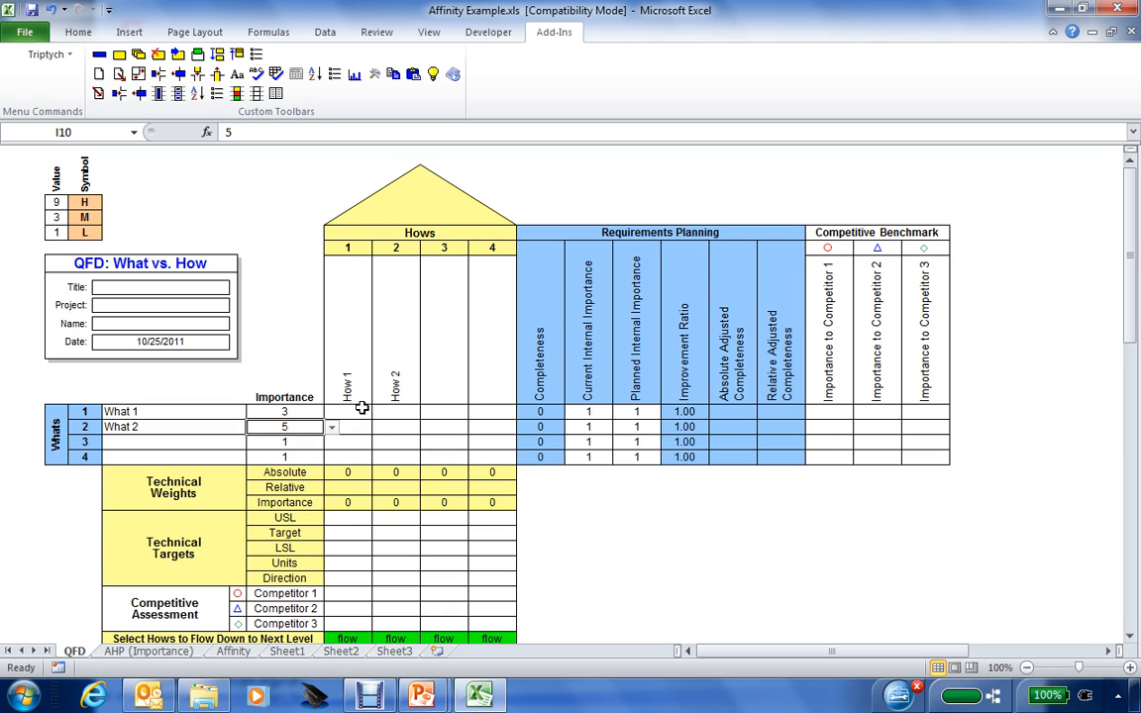
Step: Rate the What 1 / How 1 relationship H and the What 2 / How 2 relationship M
click(358, 412)
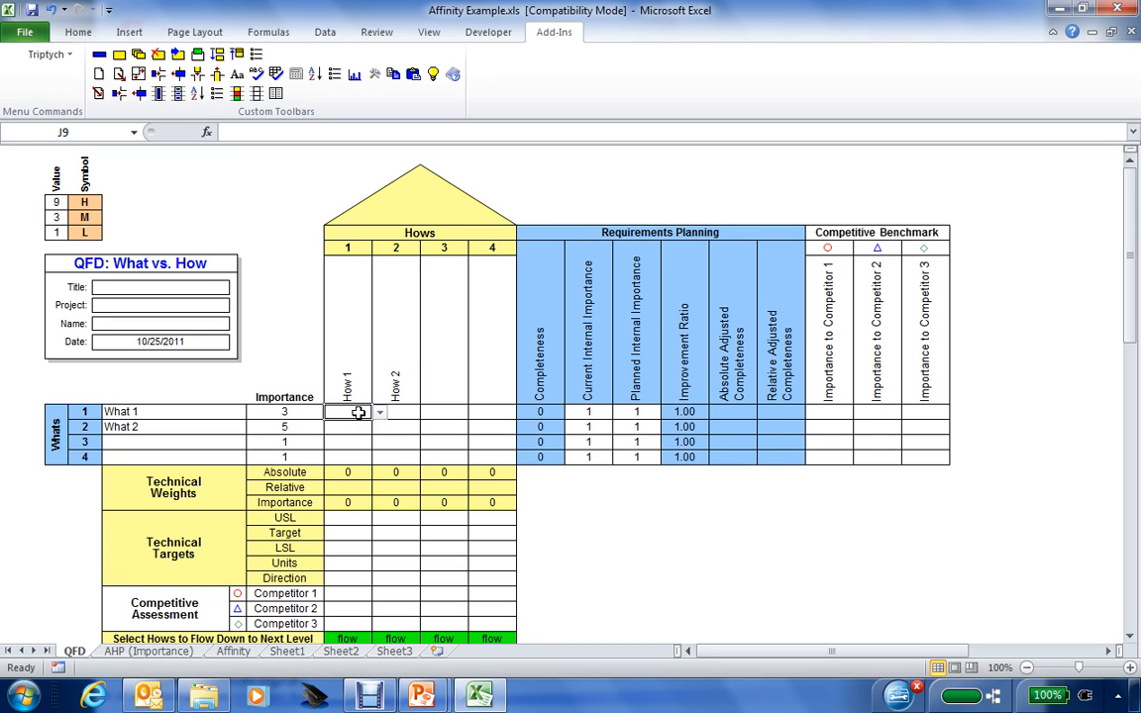
click(381, 413)
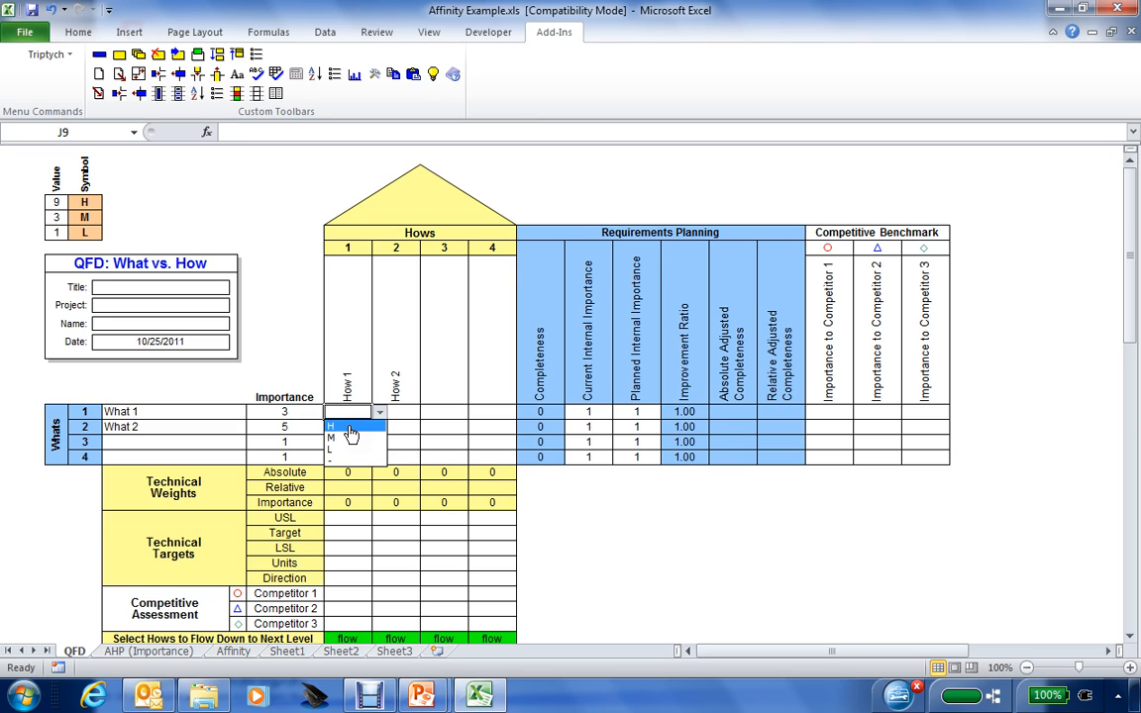
click(350, 433)
click(384, 428)
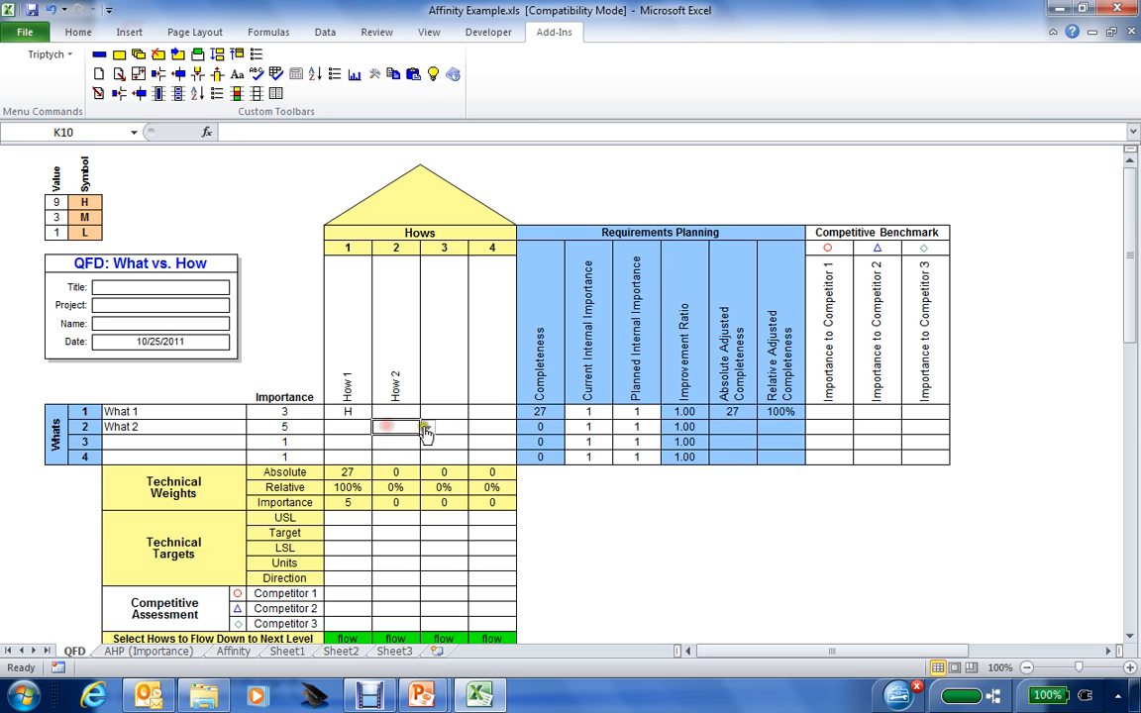
click(427, 428)
click(389, 447)
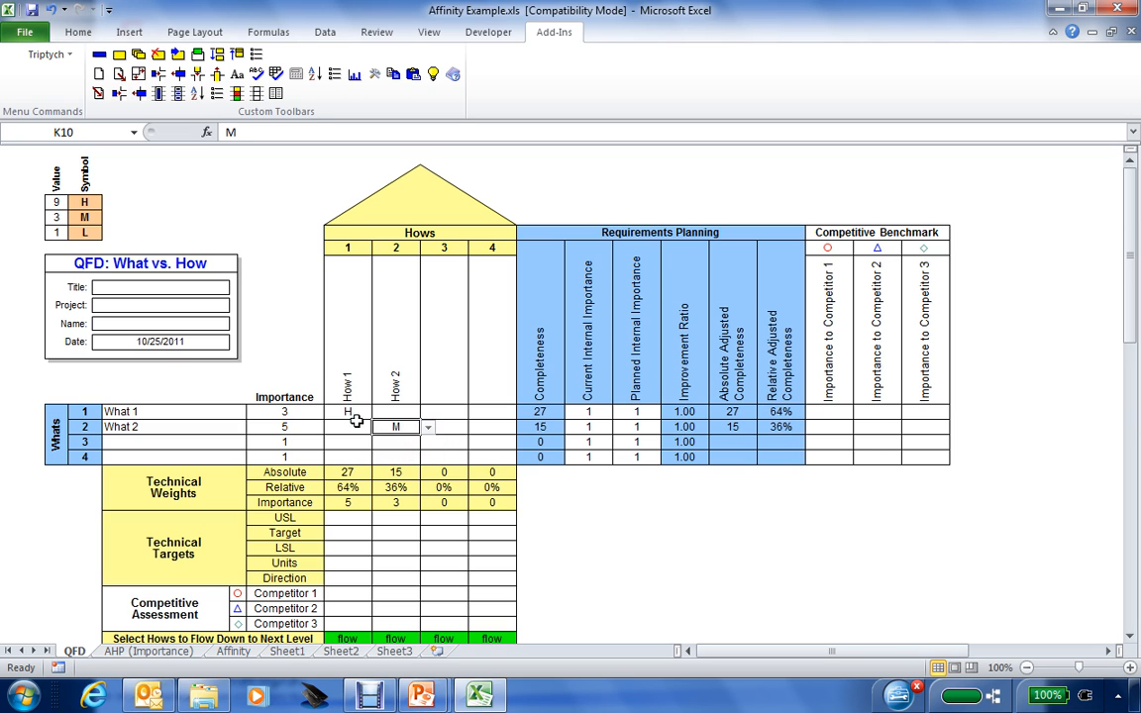
Step: Rate the What 2 / How 1 relationship L and mark the What 1 / How 2 relationship with "-"
click(348, 427)
click(379, 427)
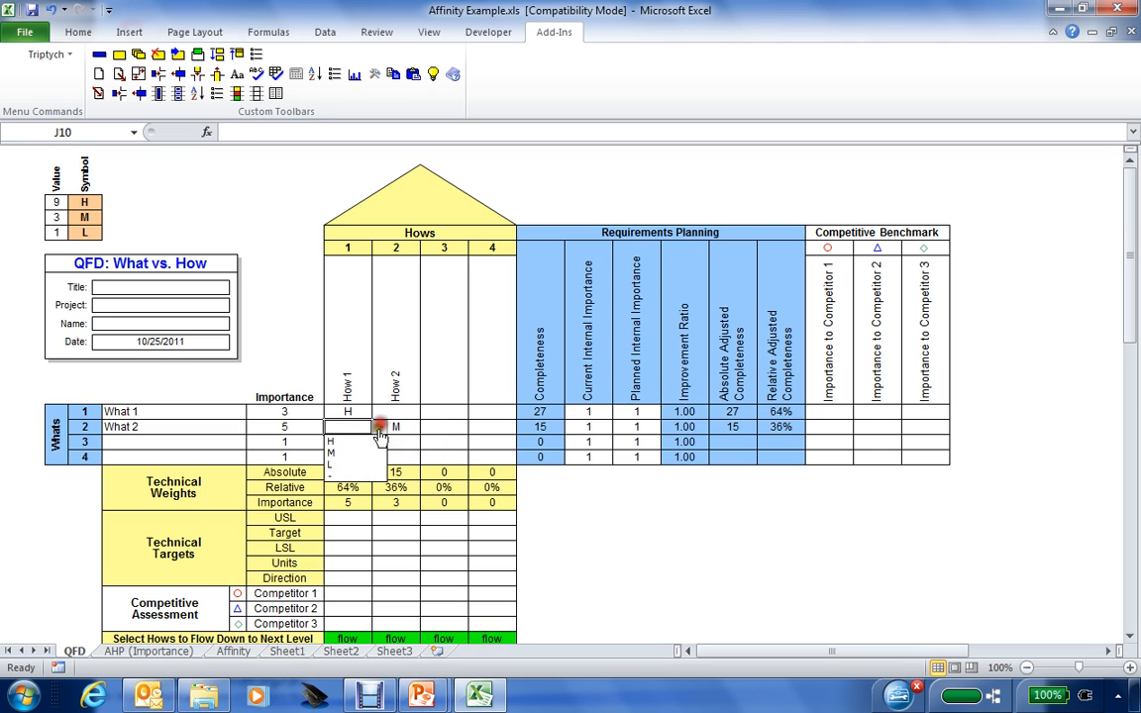
click(342, 464)
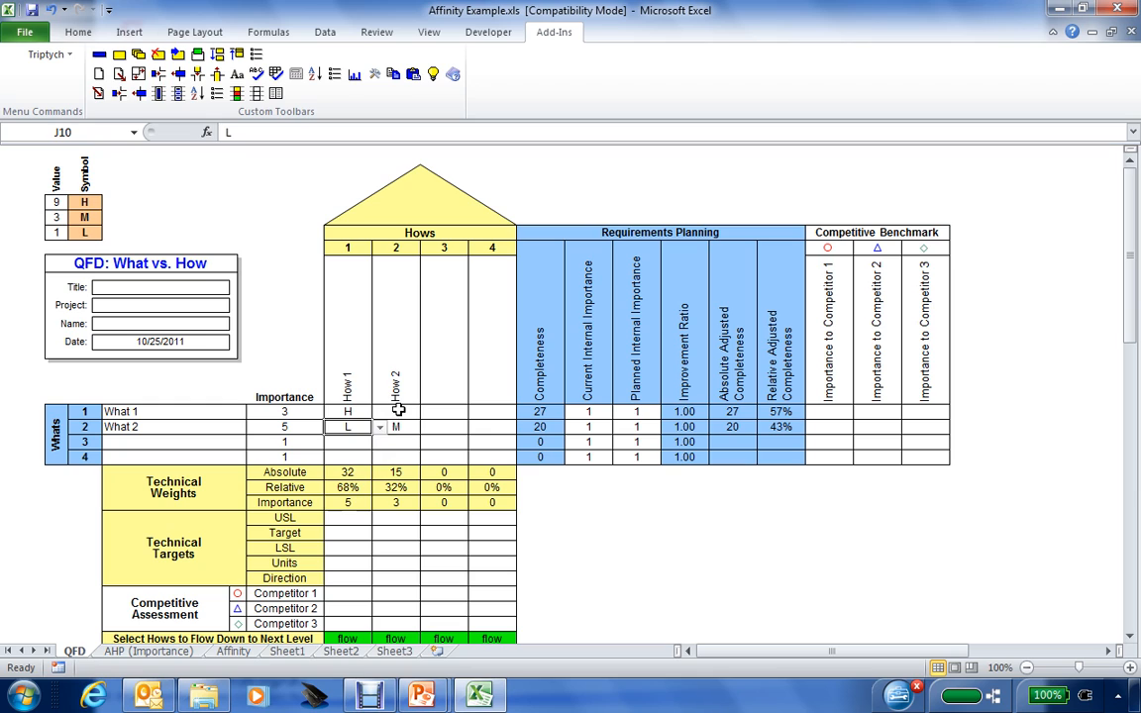
click(397, 412)
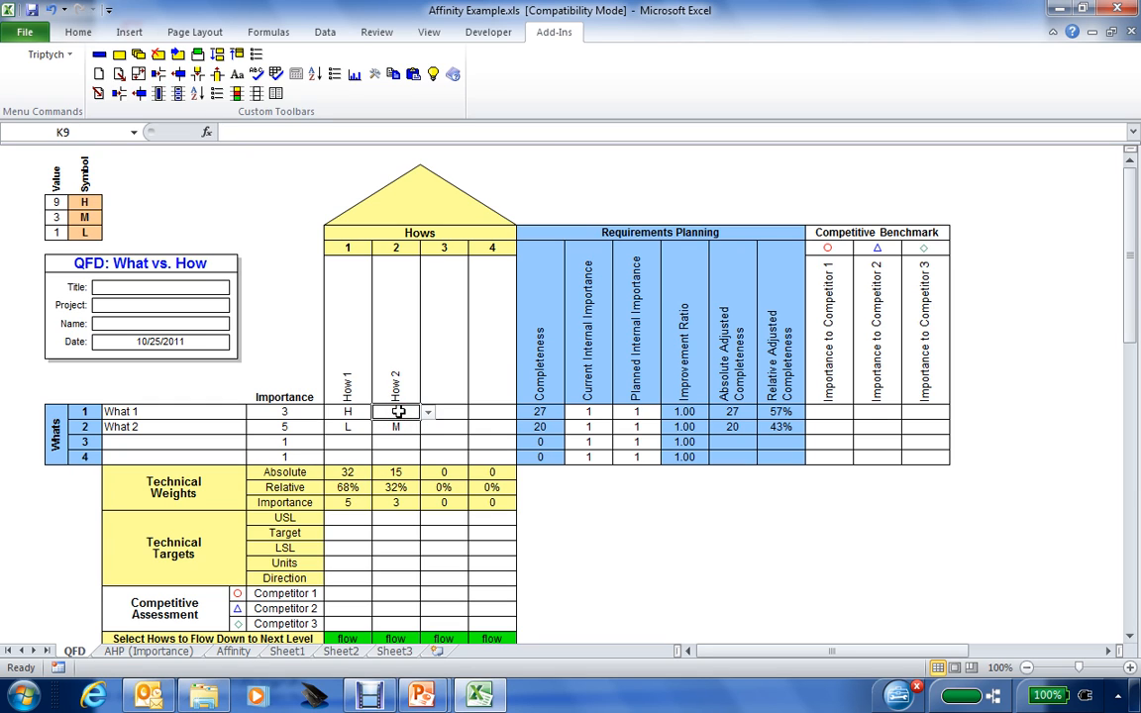
click(428, 411)
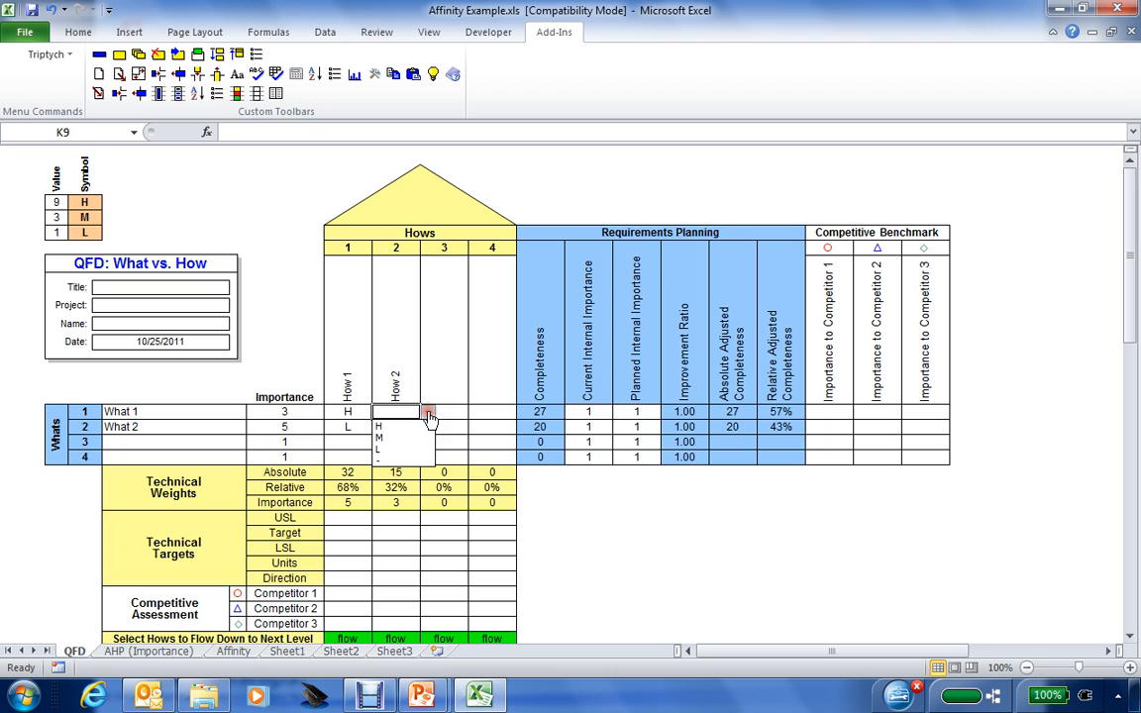
click(396, 462)
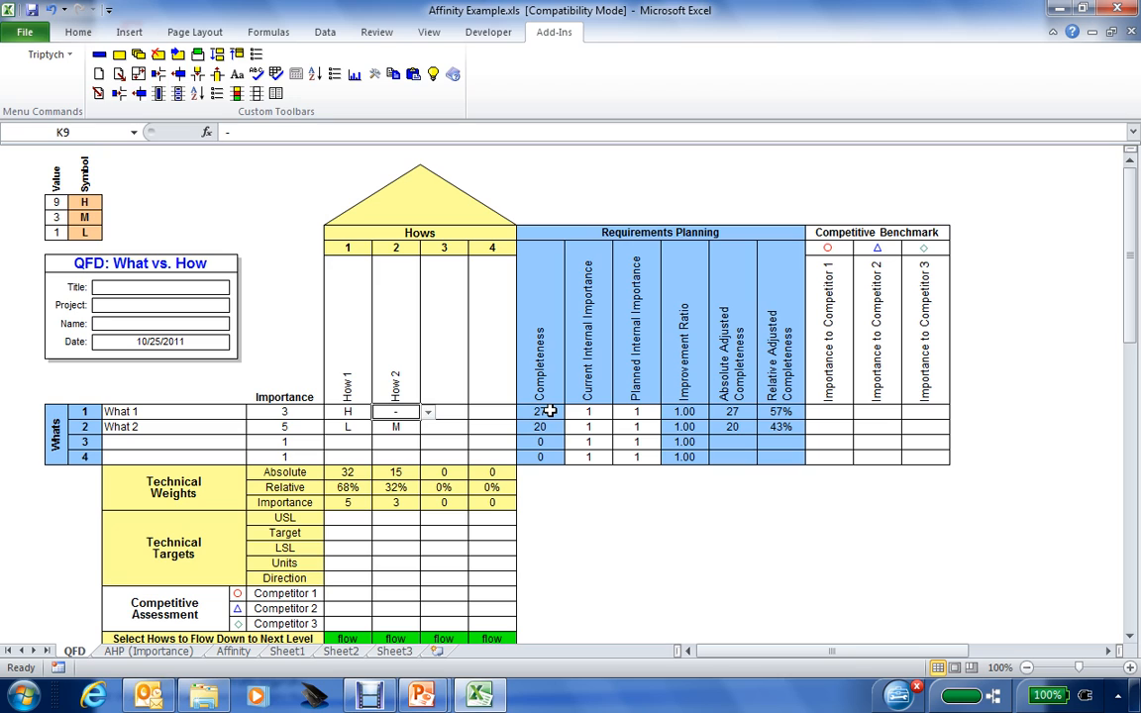
Step: Examine the completeness scores of What 1 and What 2 and the absolute technical weights of How 1 and How 2
click(550, 411)
click(550, 427)
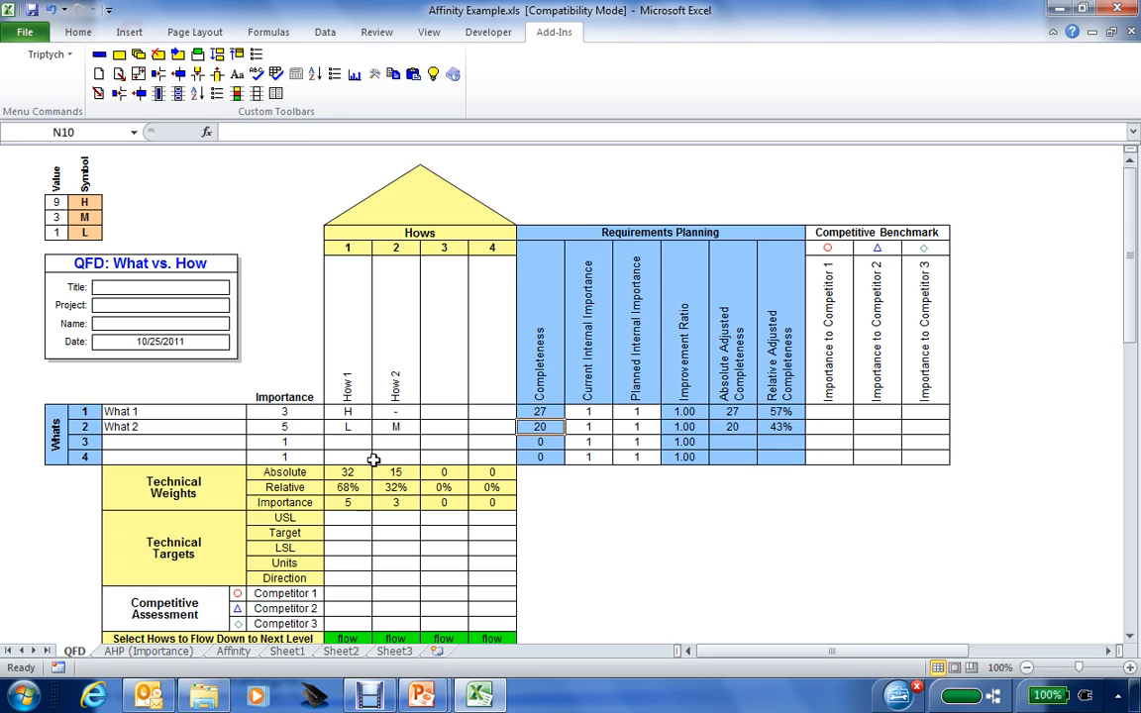
click(351, 473)
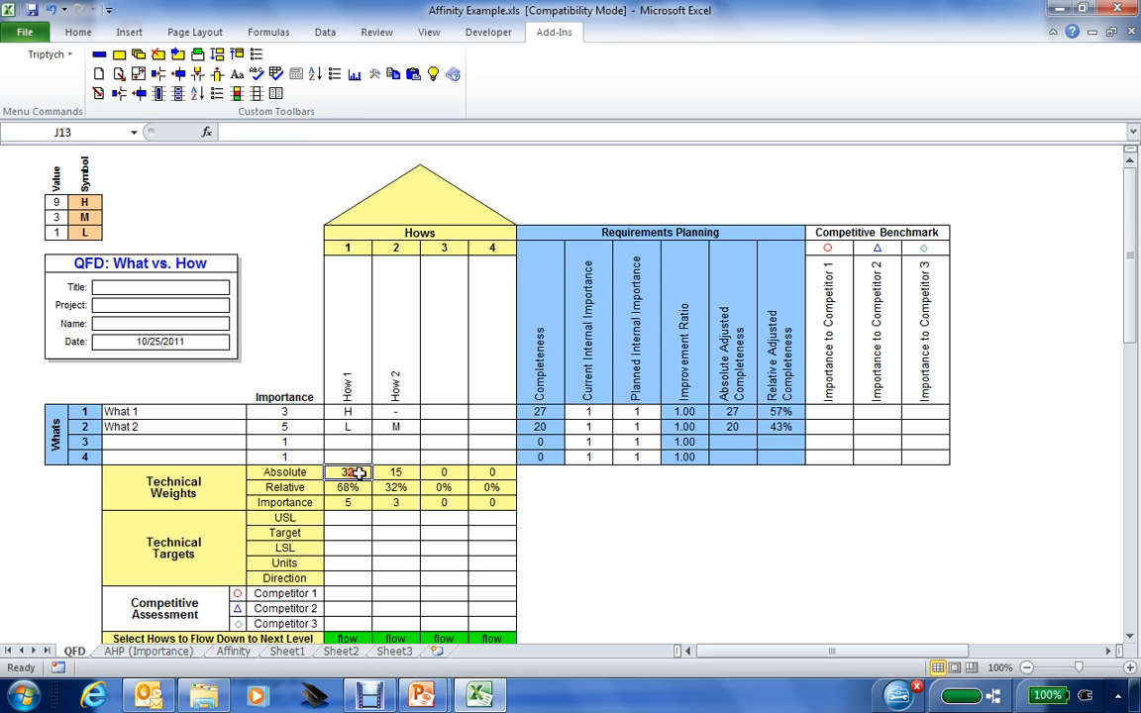
click(396, 473)
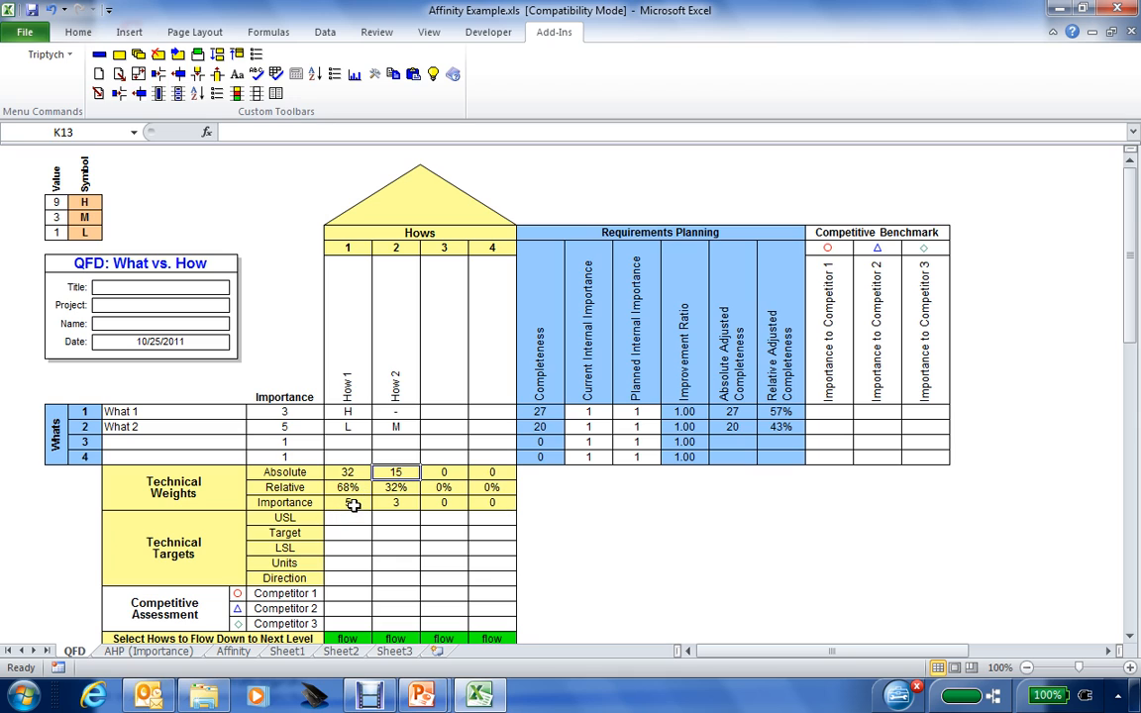
Step: Examine the technical importance of How 1 and How 2 against the How and What entries they belong to
click(351, 505)
click(396, 504)
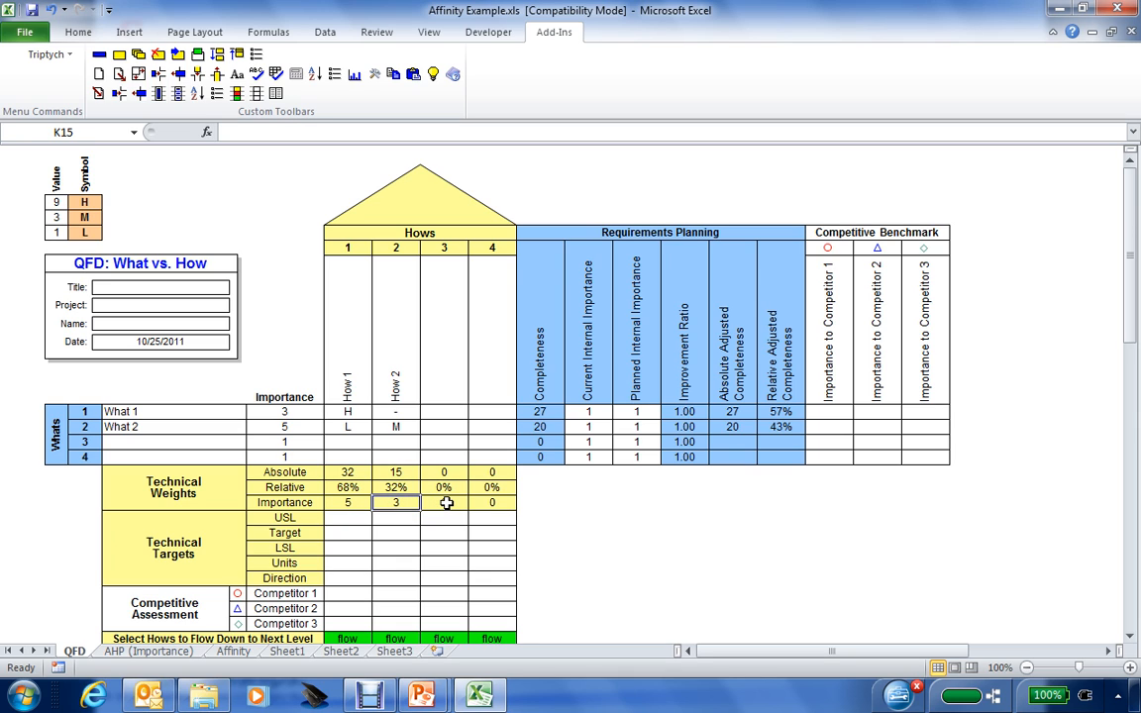
click(355, 384)
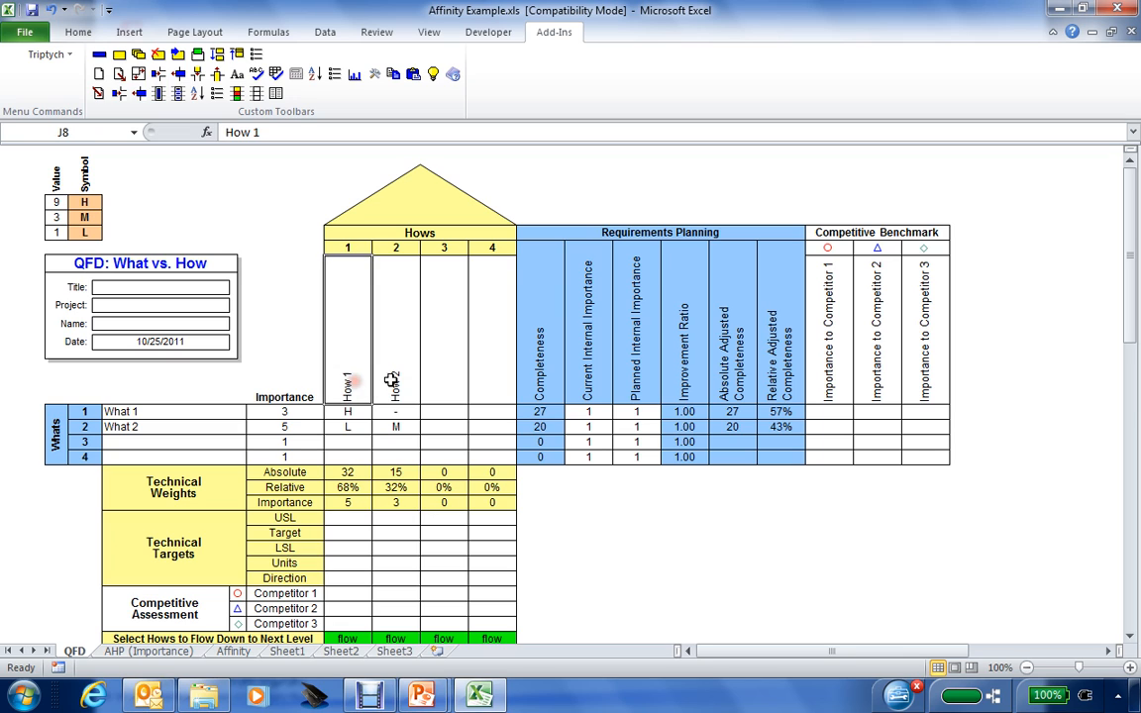
click(392, 380)
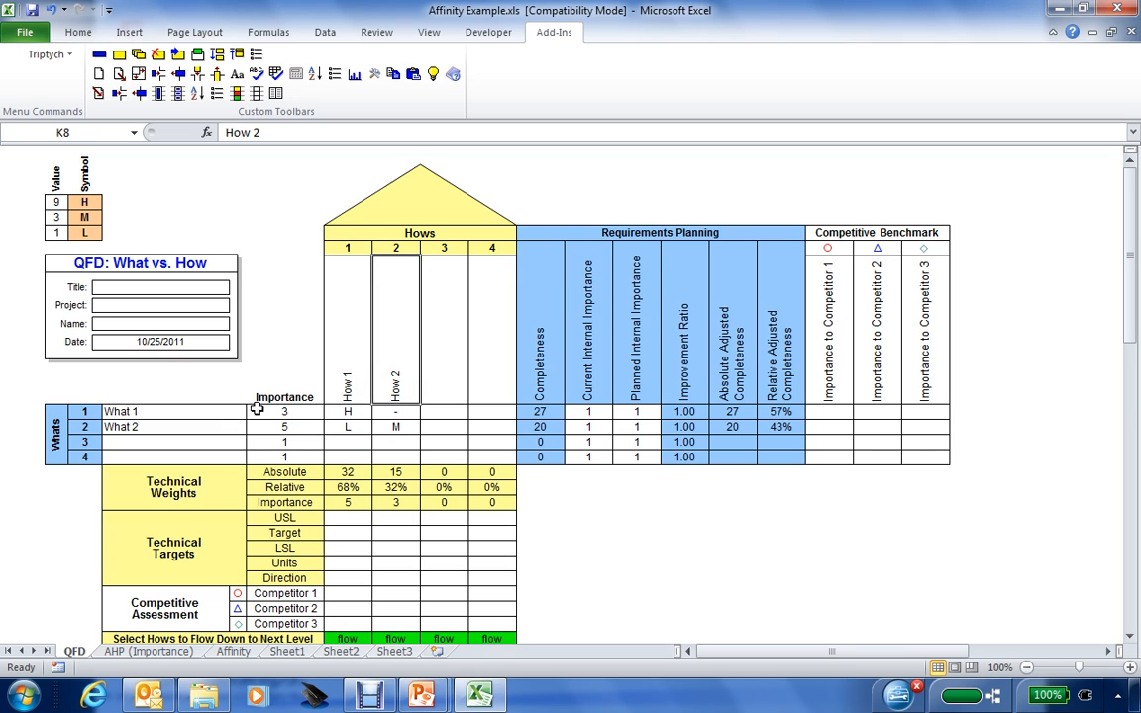
click(211, 409)
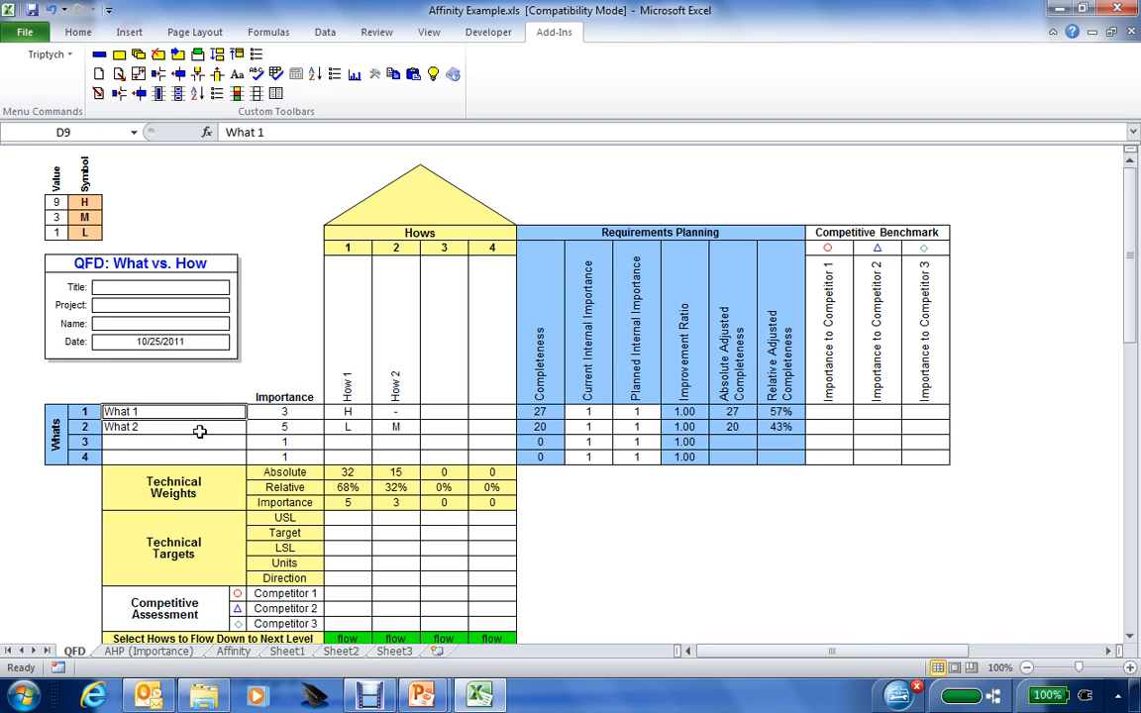
click(200, 430)
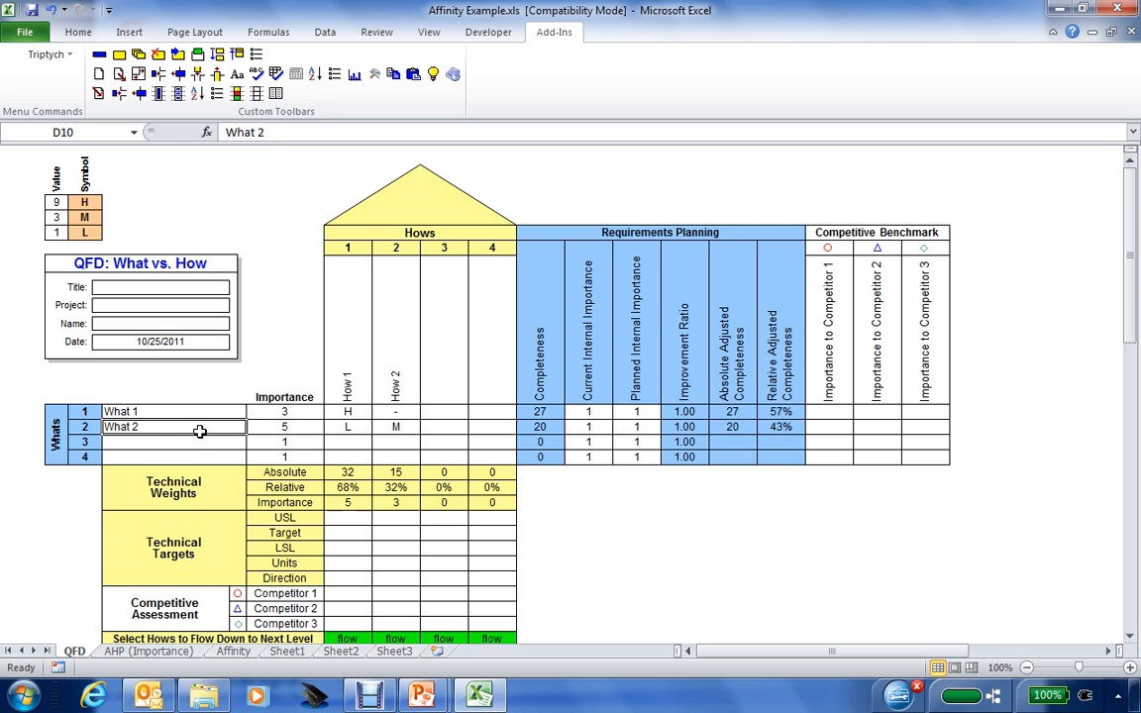
Step: Insert one additional What row at What 3 and one additional How column at How 3
click(183, 441)
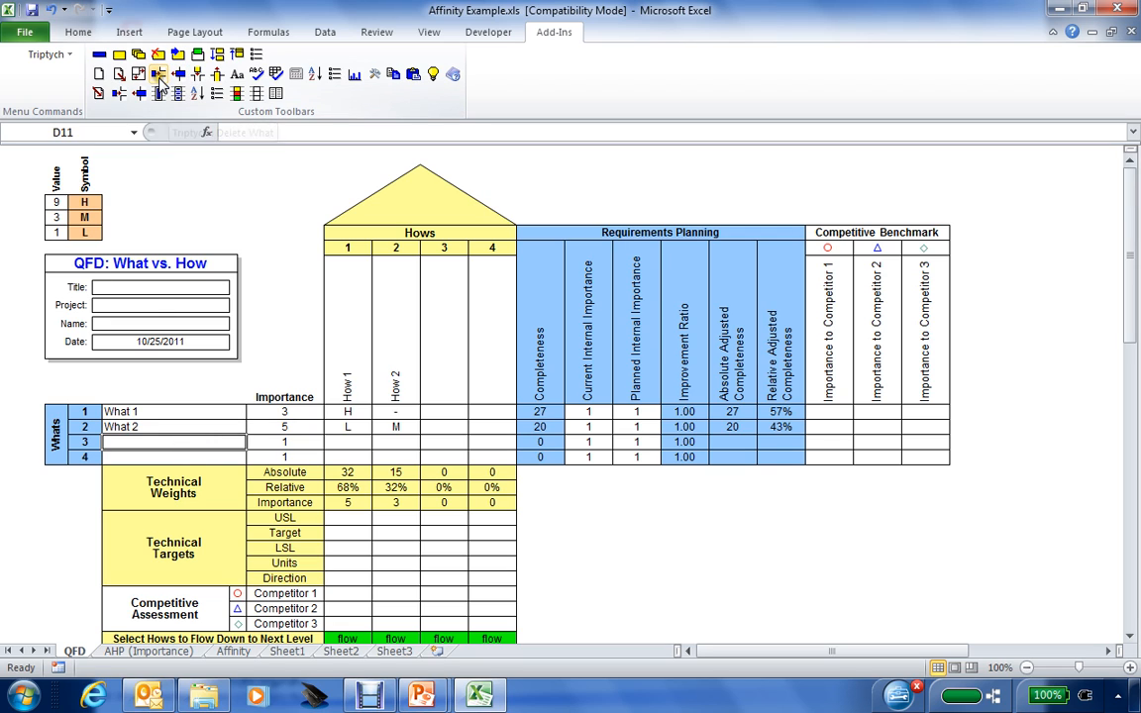
click(159, 80)
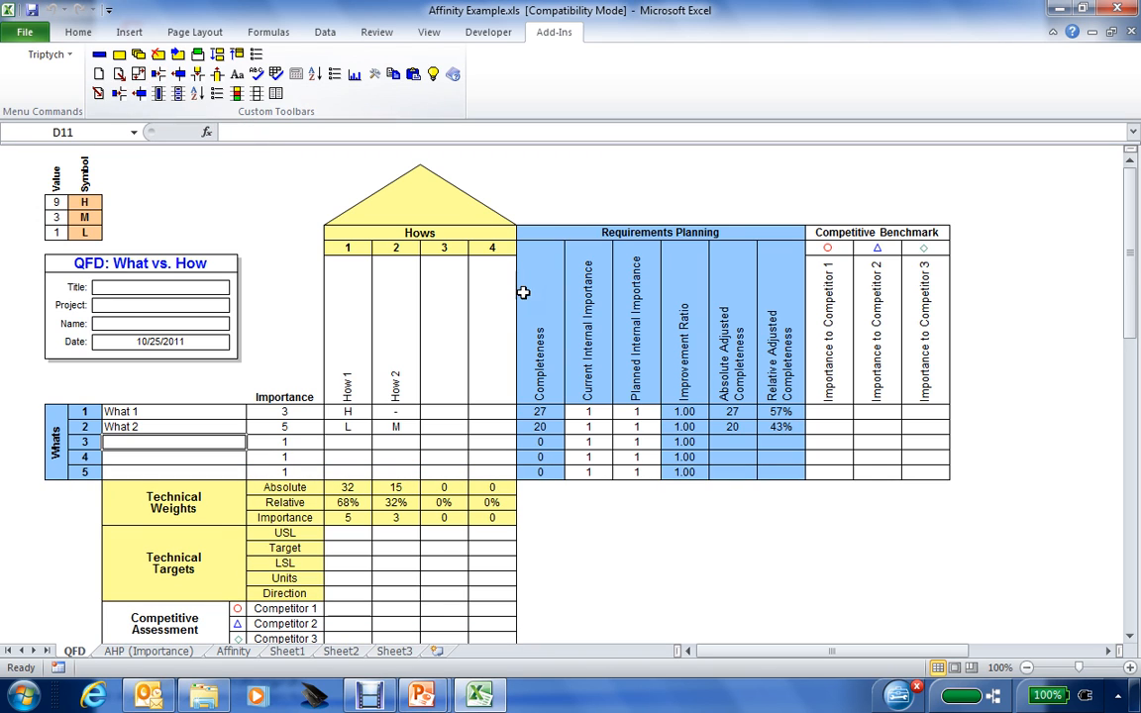
click(451, 329)
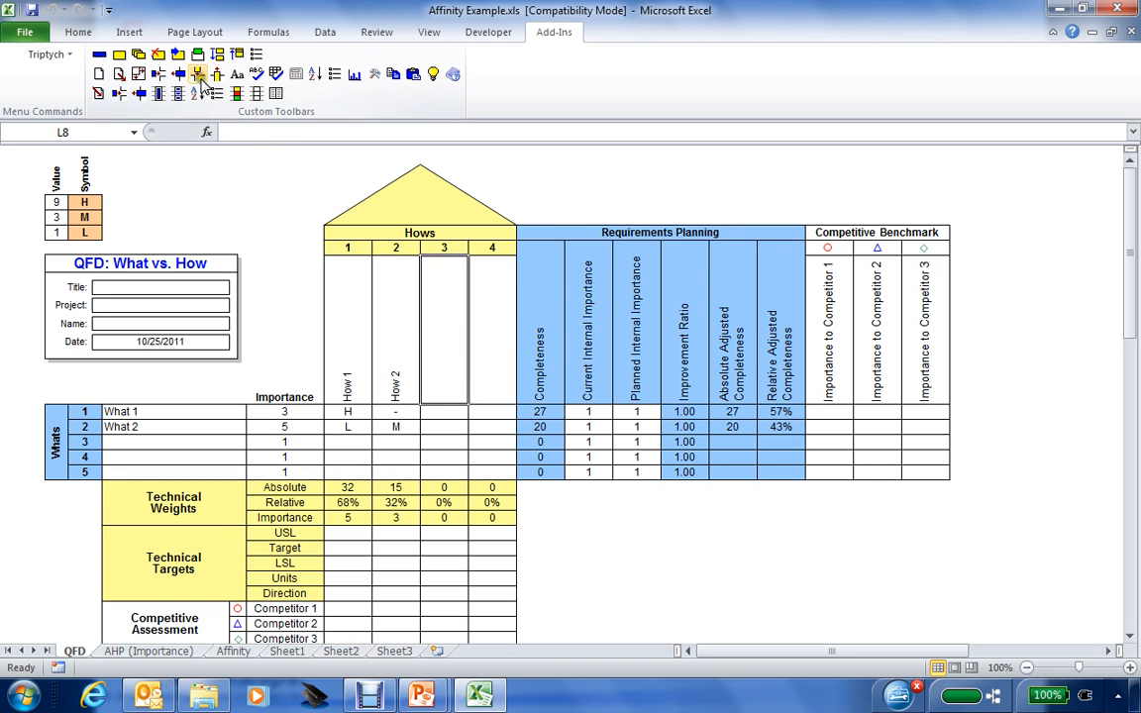
click(196, 79)
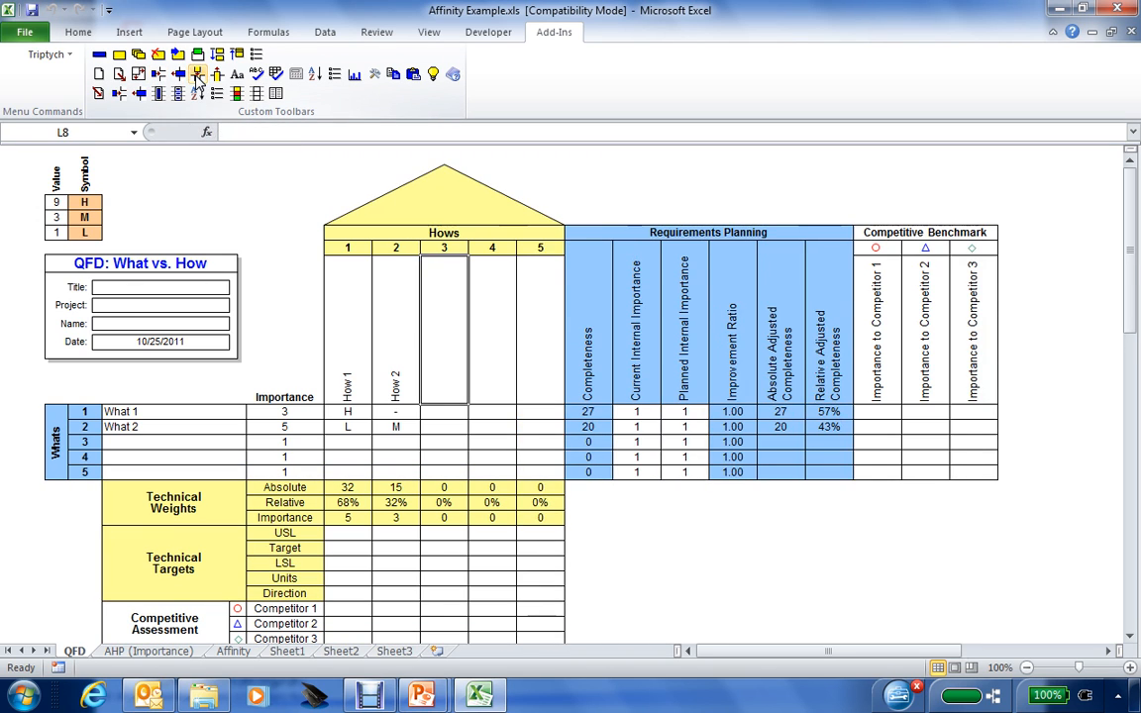
Step: Review the USL, Target, LSL and Units cells in the Technical Targets section for How 1 and How 2
click(350, 533)
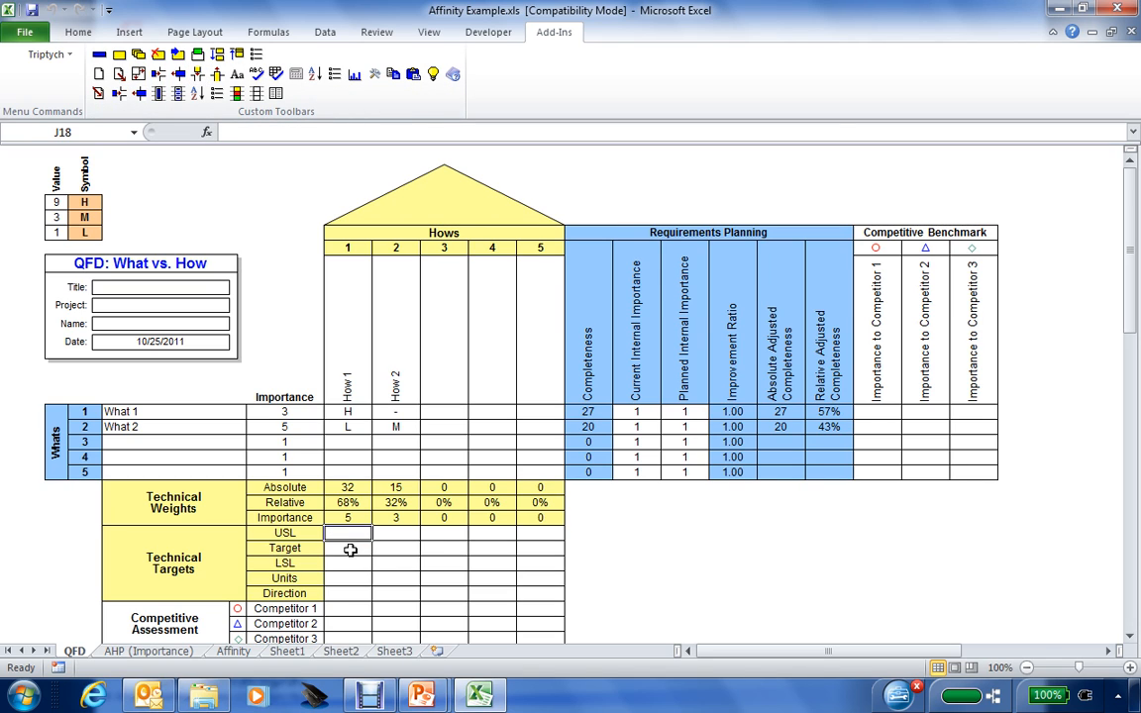
click(393, 535)
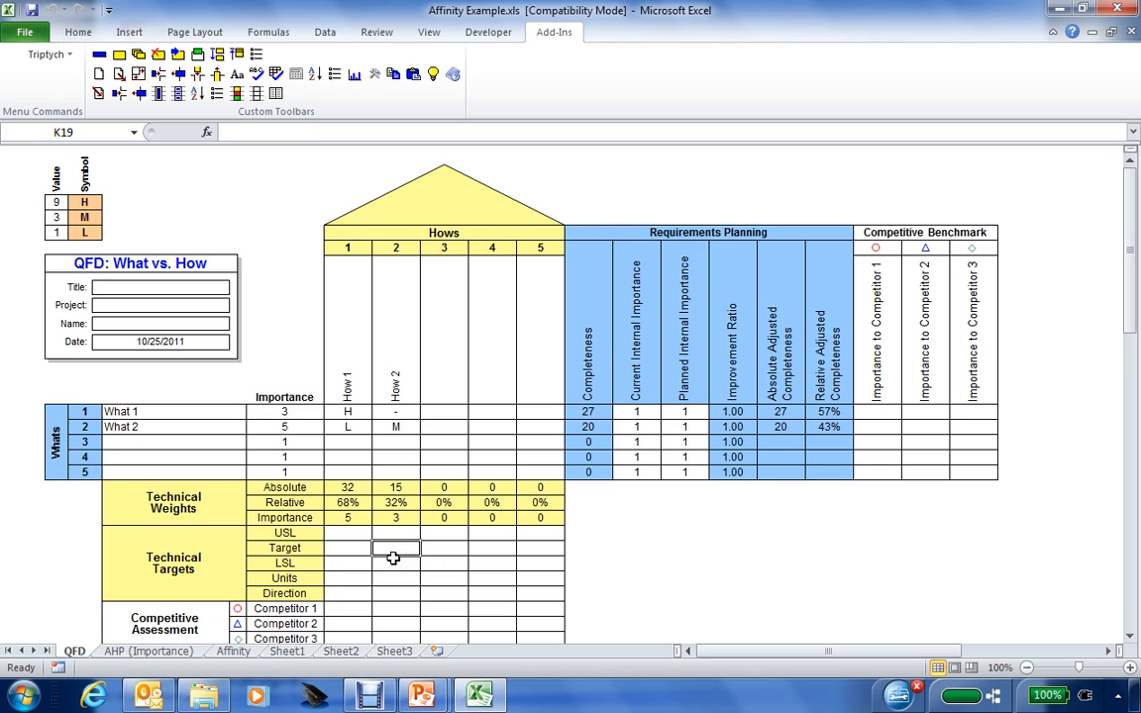
click(393, 564)
click(391, 581)
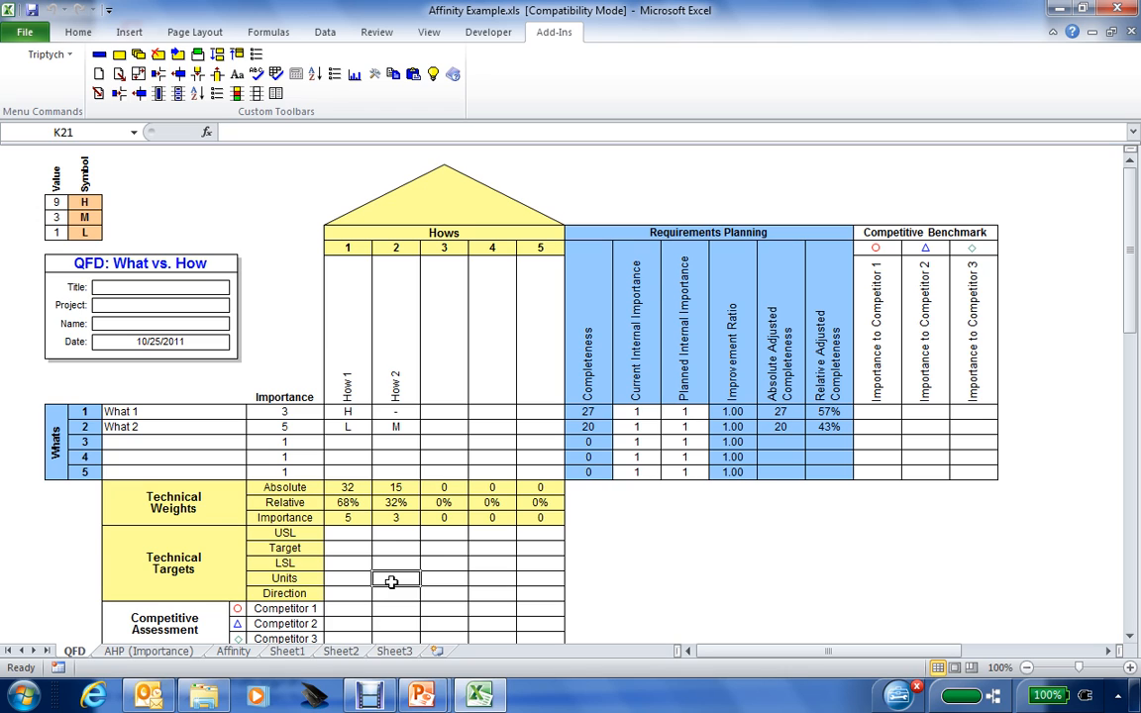
Step: Set the technical target direction to increase for How 1, target for How 2 and decrease for How 3
click(352, 592)
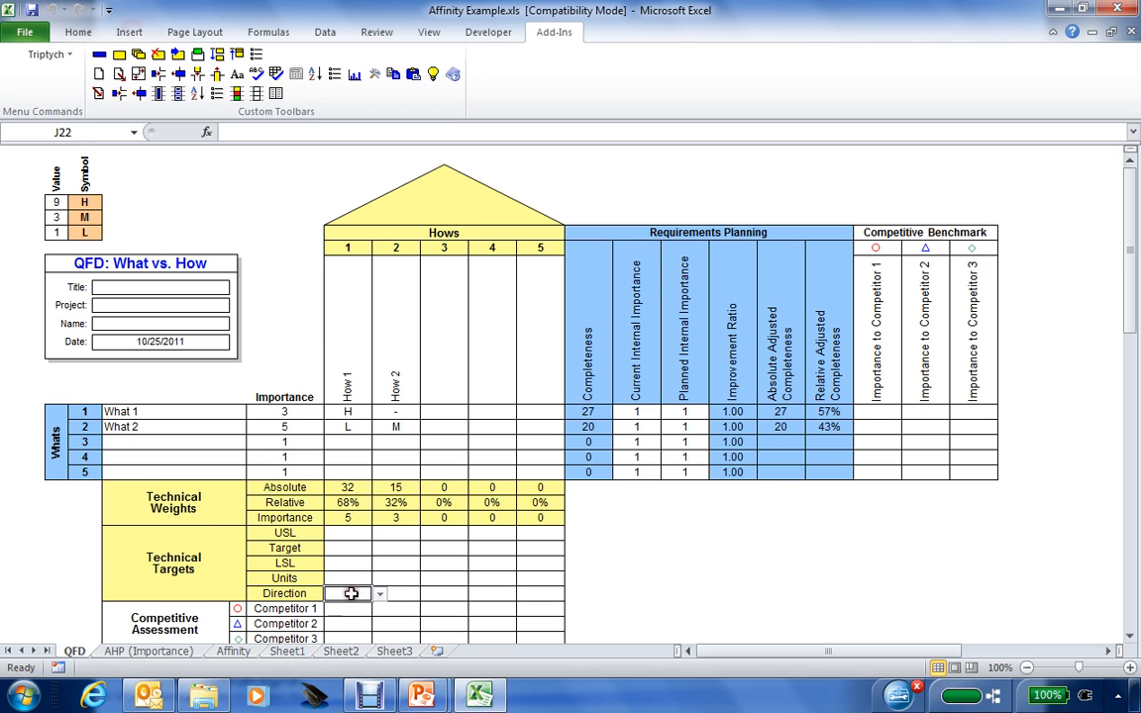
click(379, 594)
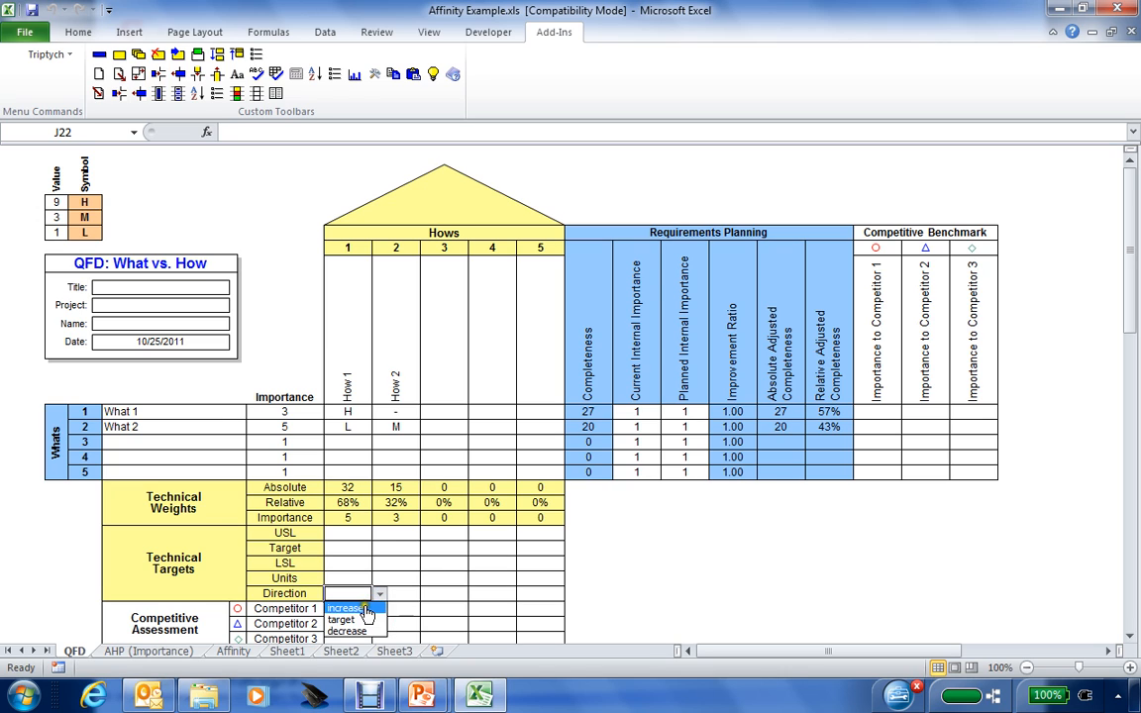
click(365, 605)
click(396, 593)
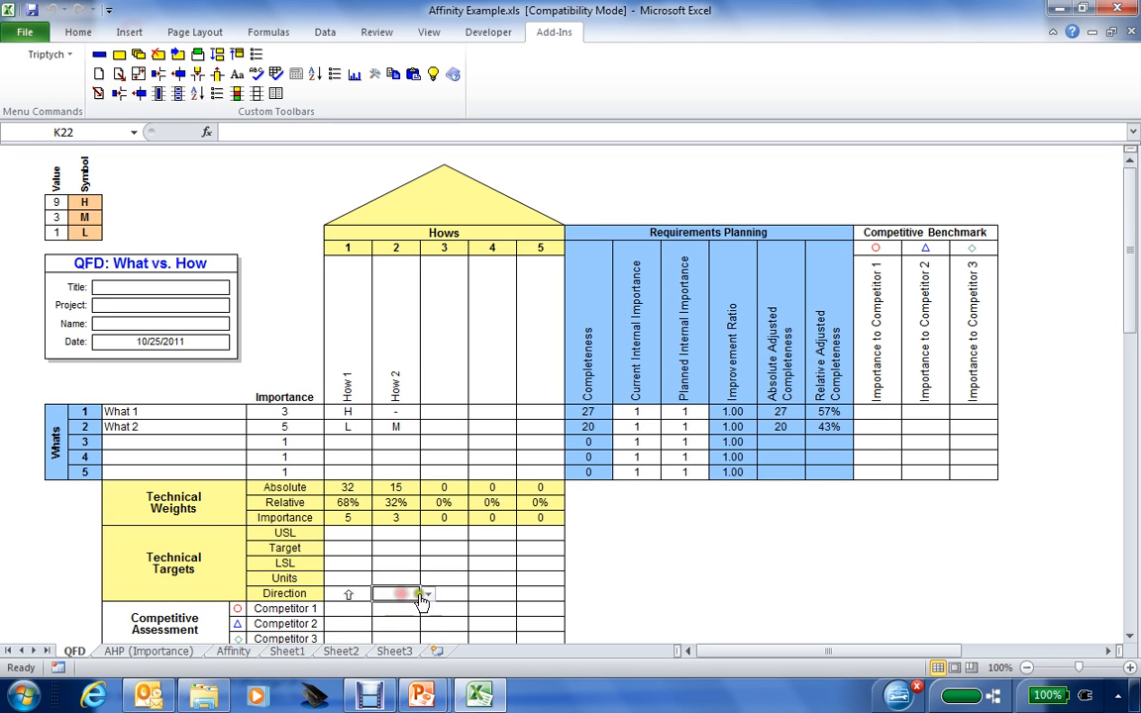
click(429, 594)
click(406, 621)
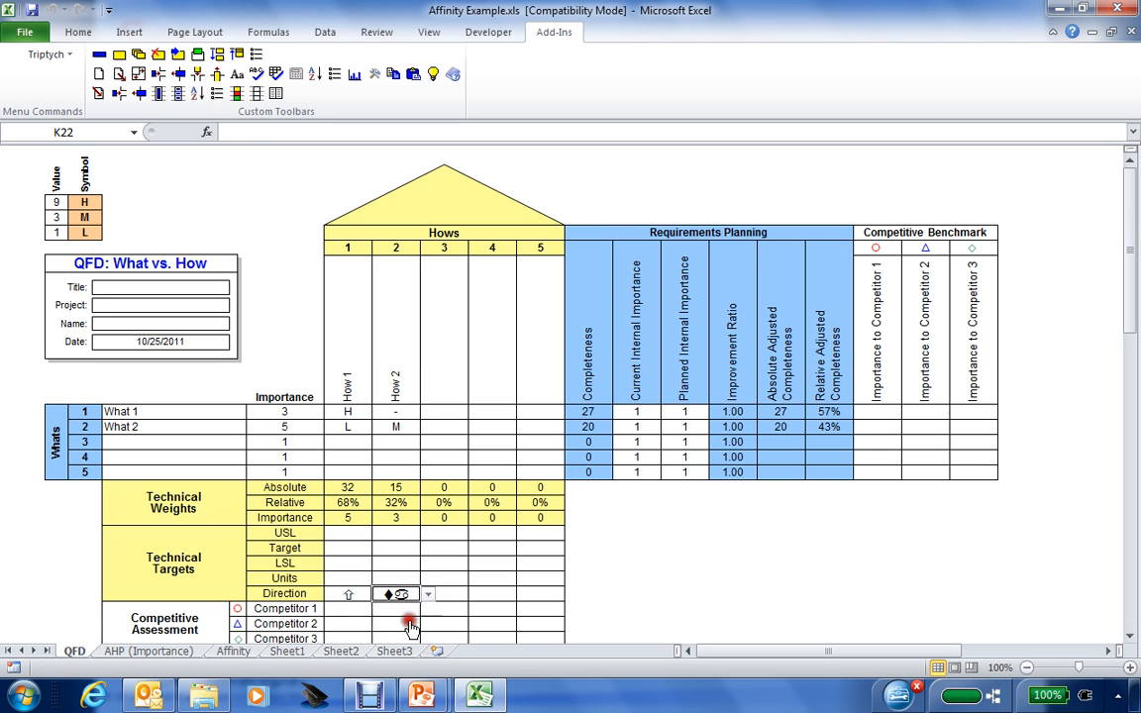
click(451, 594)
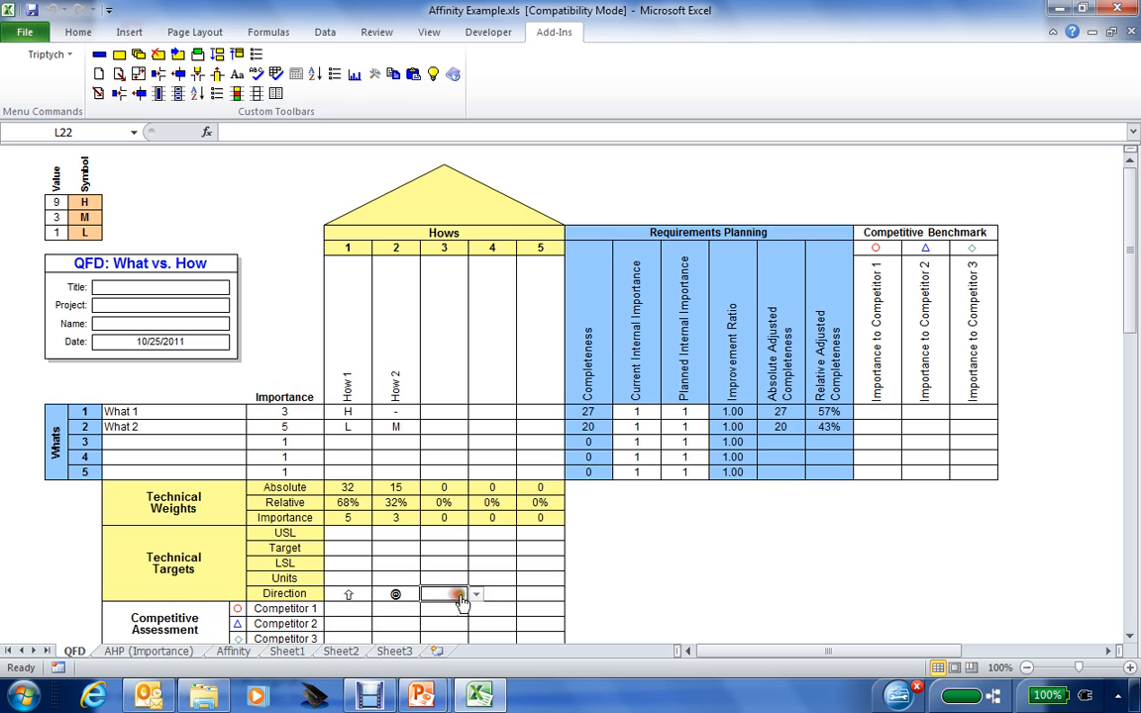
click(476, 595)
click(444, 631)
Step: Examine the flow-down row, the Requirements Planning section and the rating choices available in the Competitive Benchmark section
click(1131, 640)
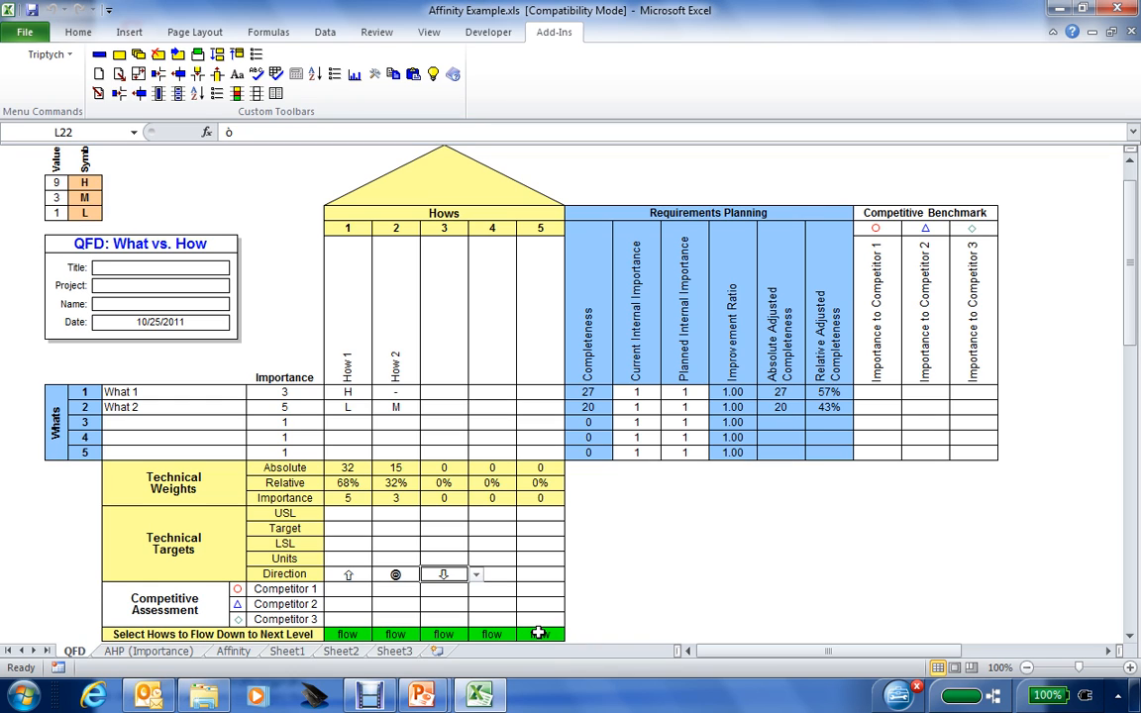
drag(593, 323, 810, 451)
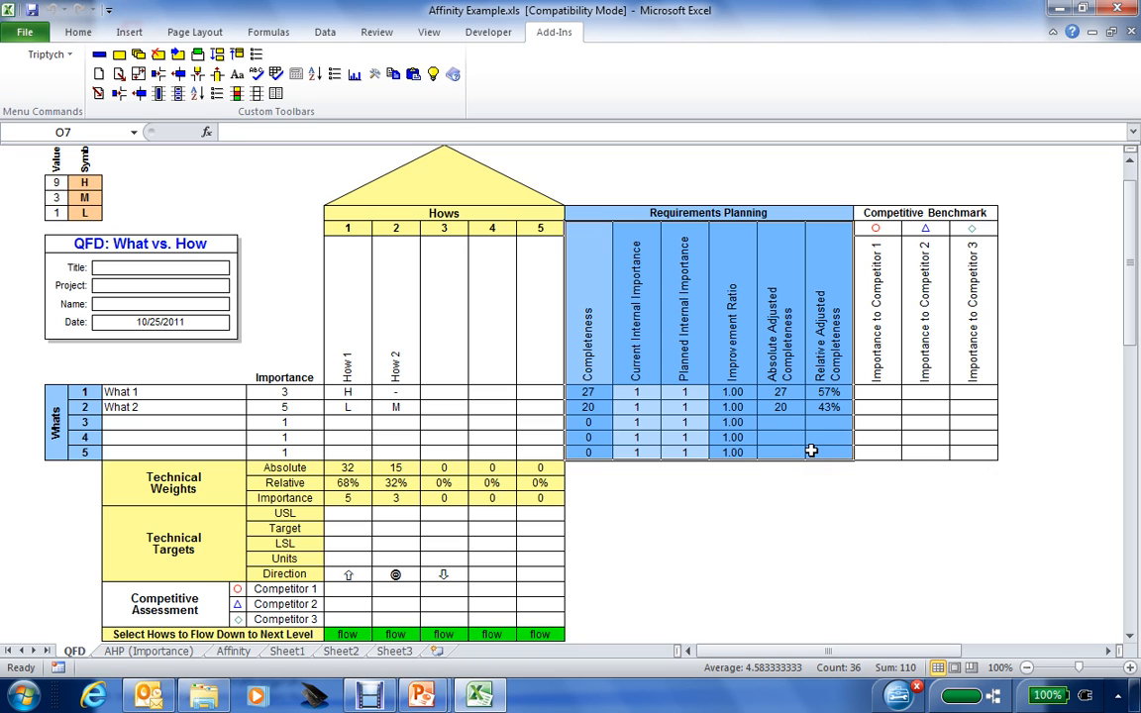
click(881, 394)
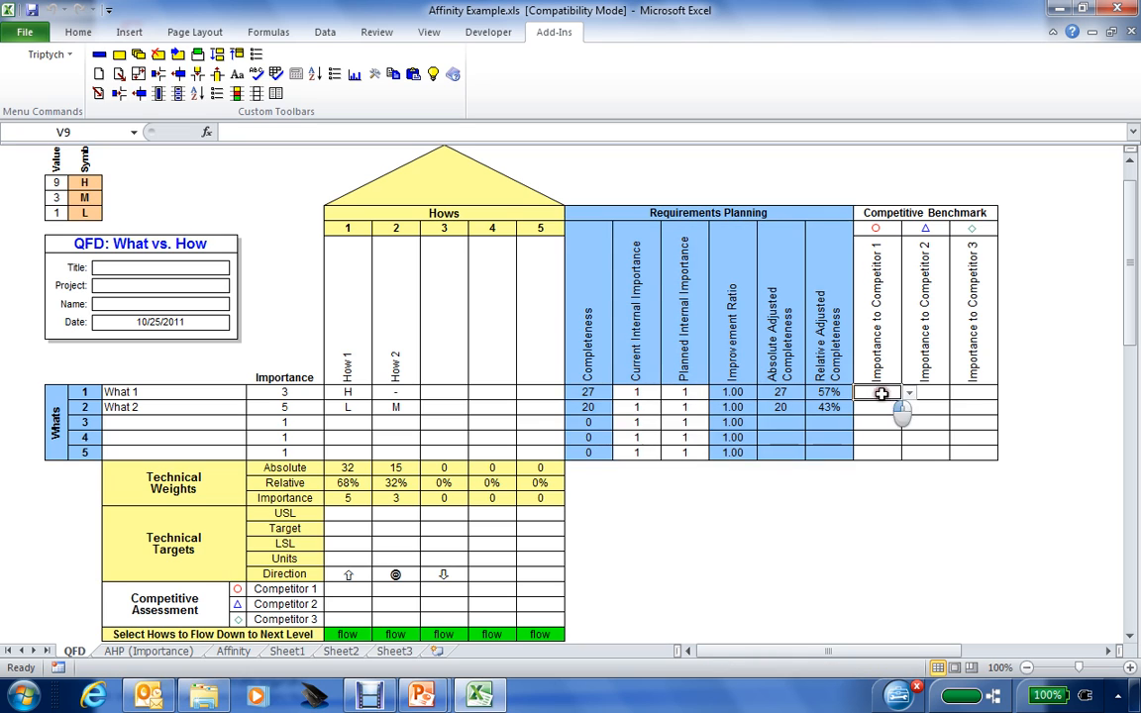
drag(880, 393, 966, 451)
click(972, 452)
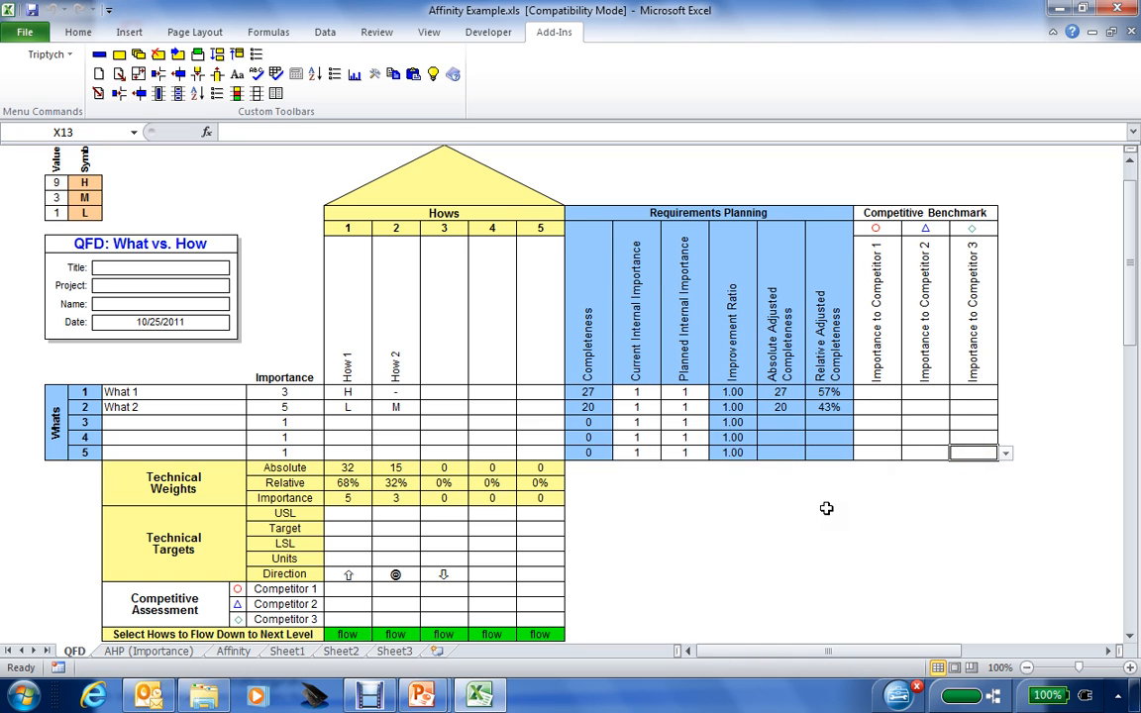
click(741, 512)
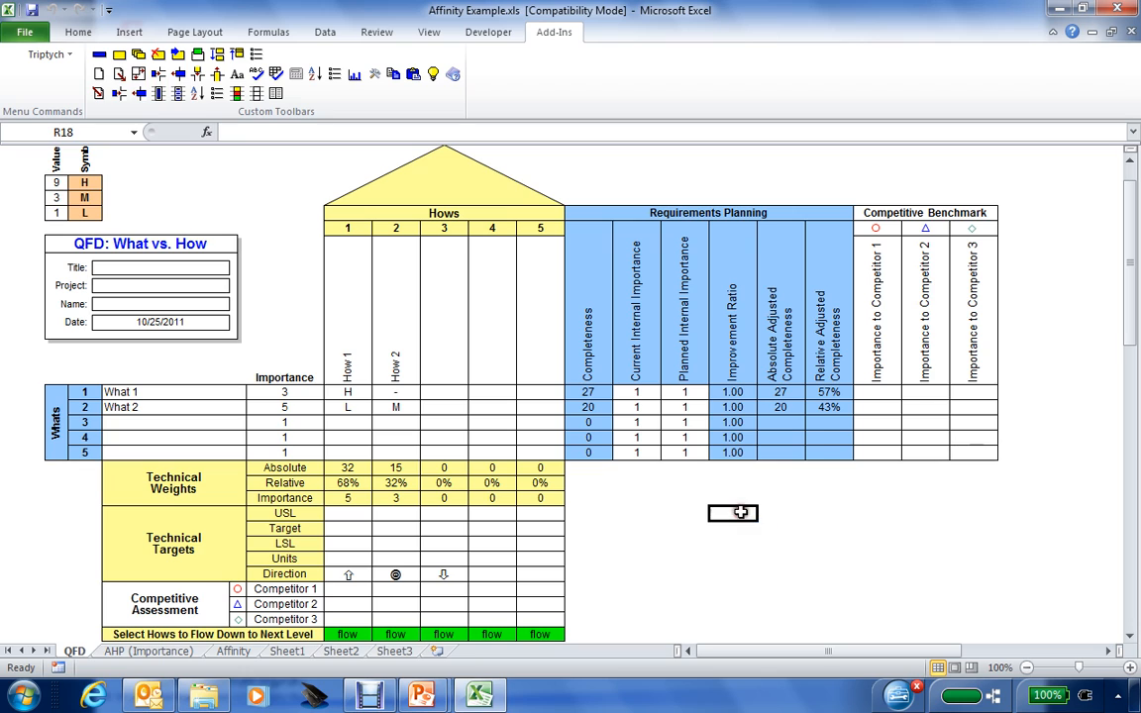
click(881, 452)
click(907, 454)
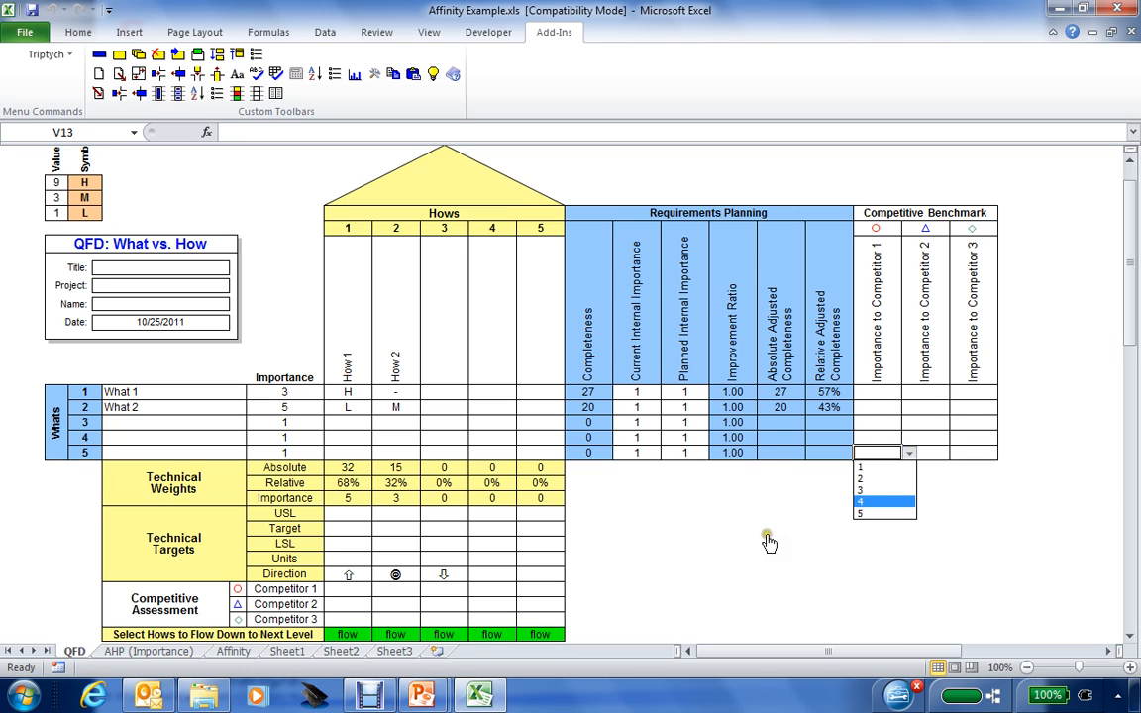
key(Escape)
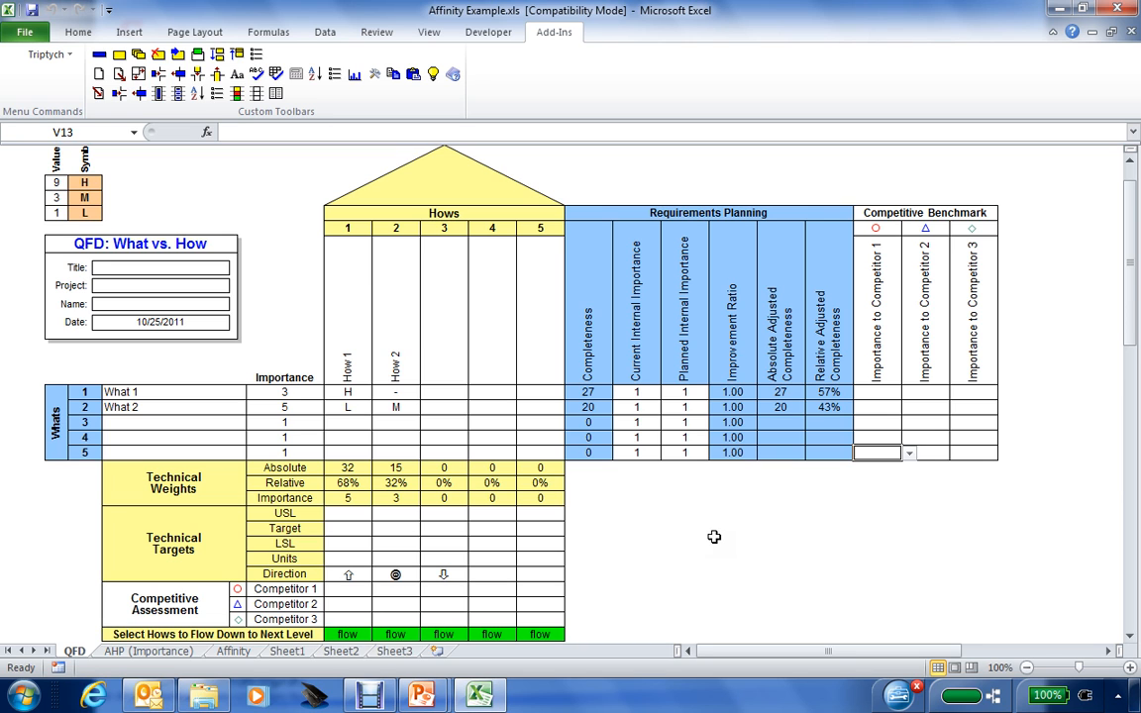
Step: In the How vs. How matrix, rate the How 2 / How 1 correlation "– –" and the third How / How 1 correlation "+ +"
drag(1134, 280, 1021, 560)
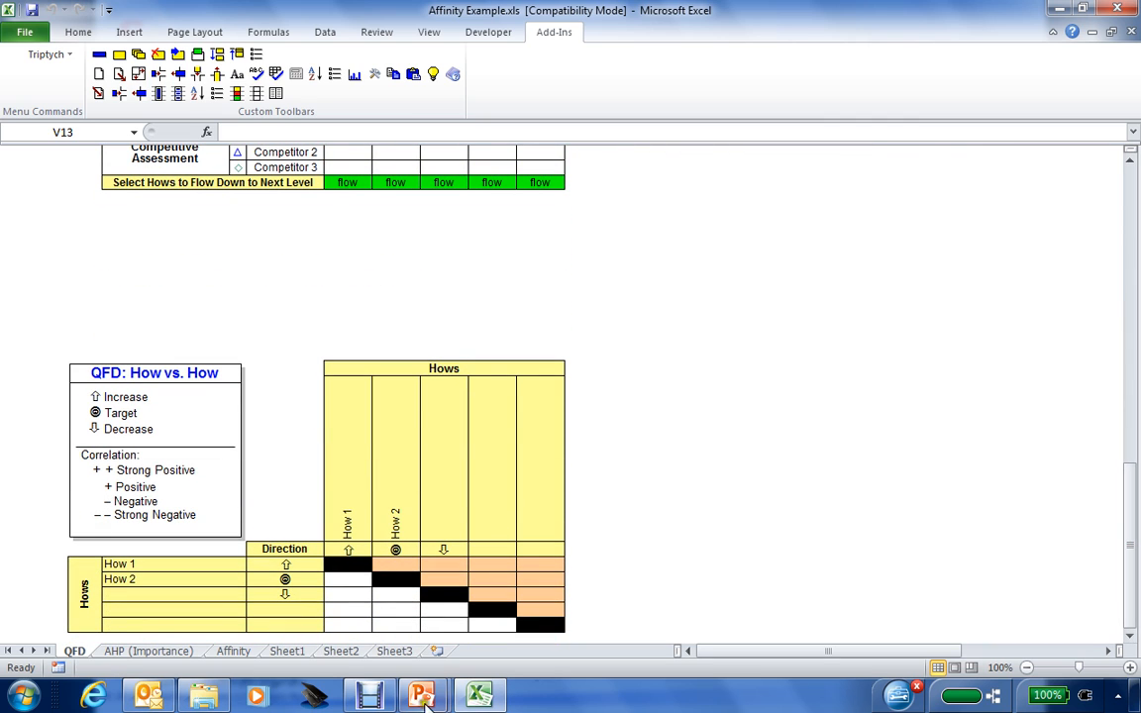
click(344, 583)
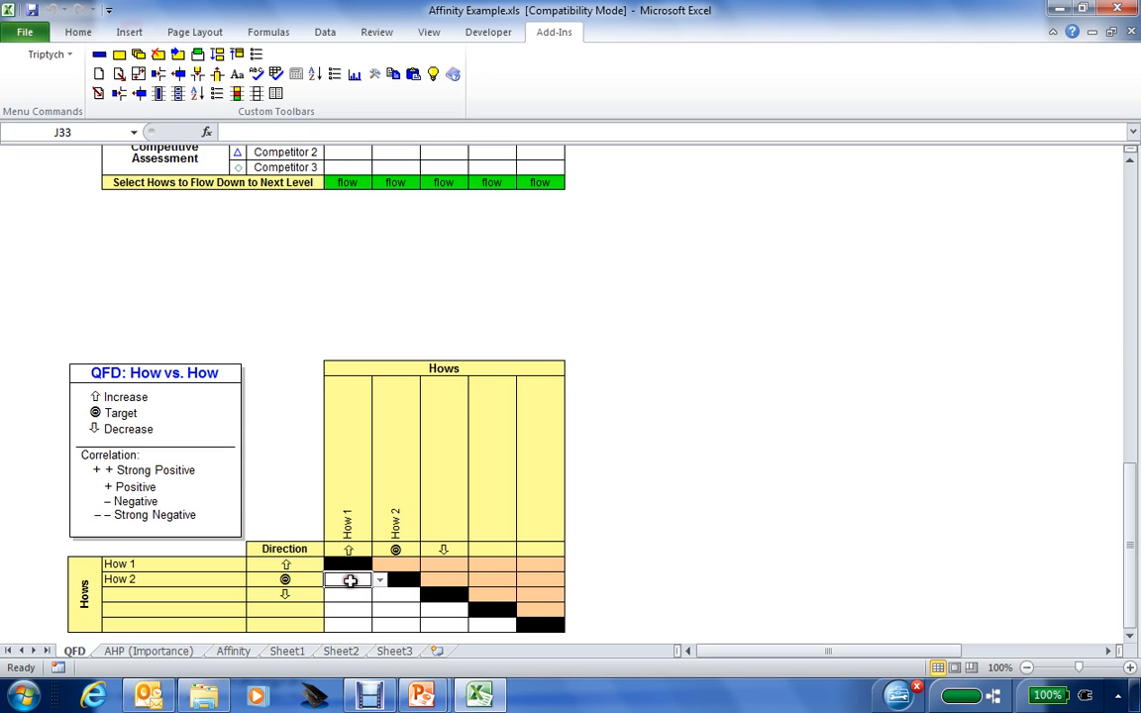
click(381, 582)
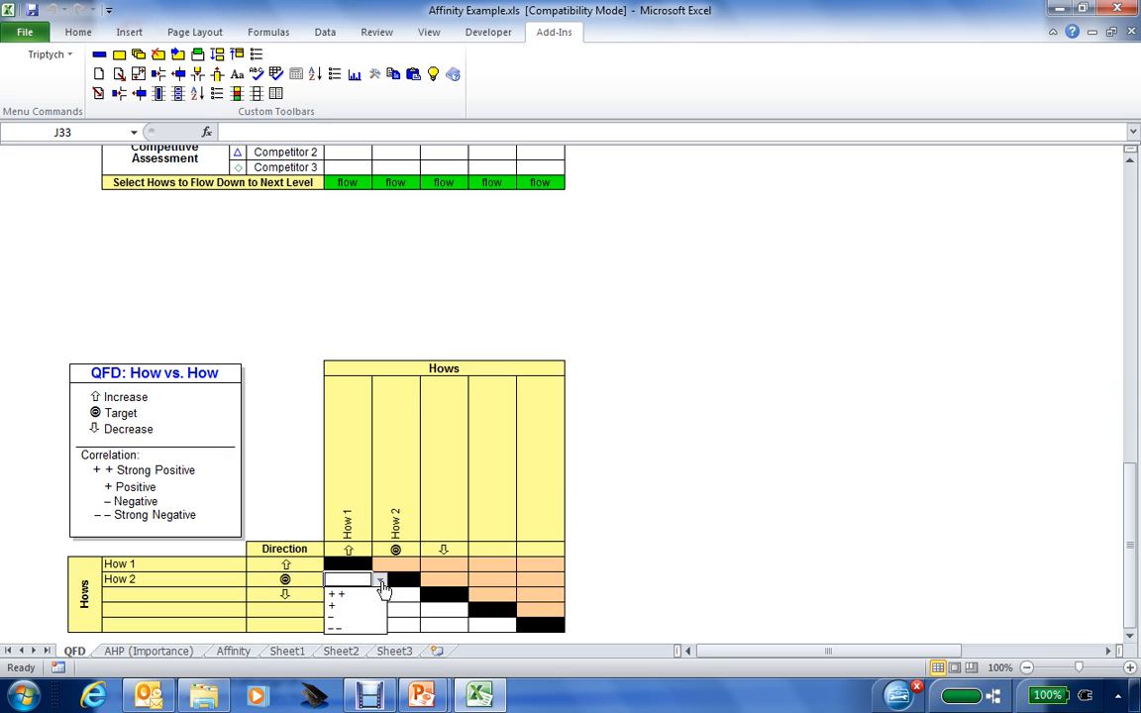
click(337, 628)
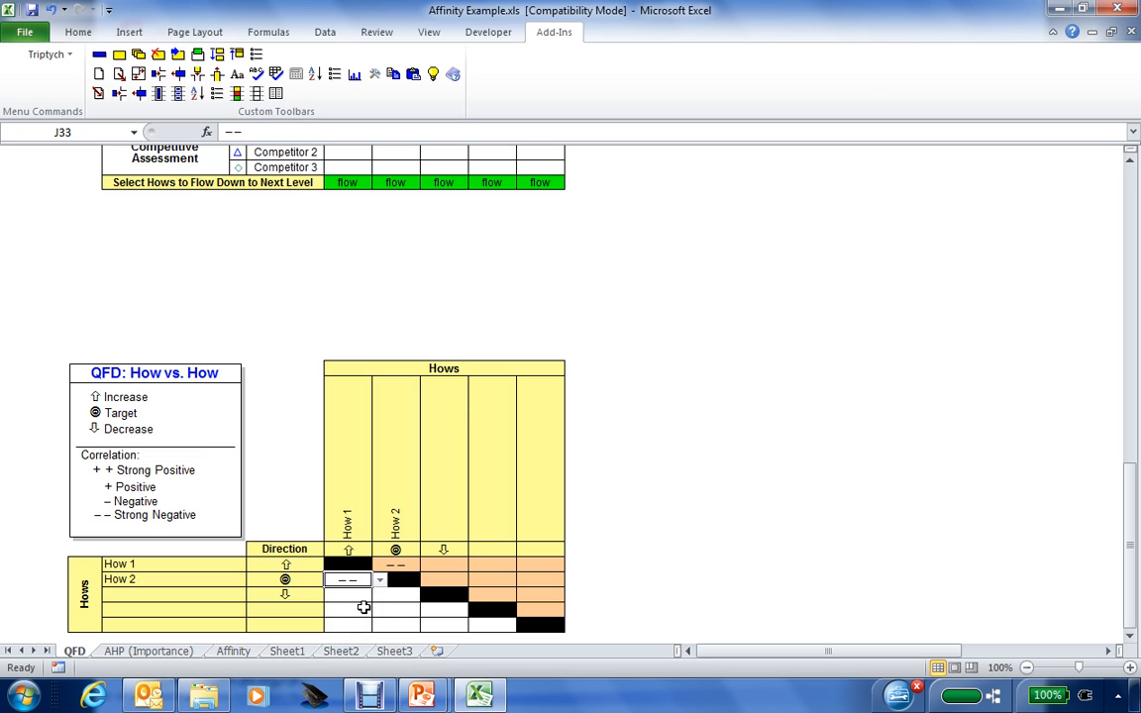
click(362, 599)
click(380, 595)
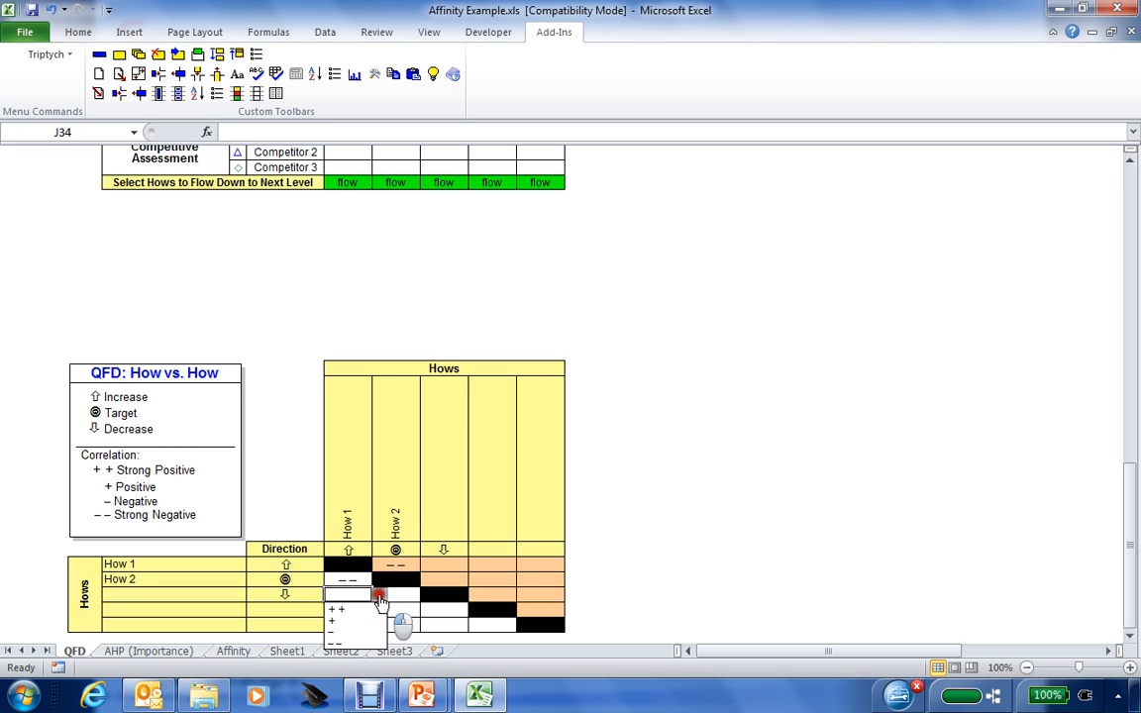
click(362, 609)
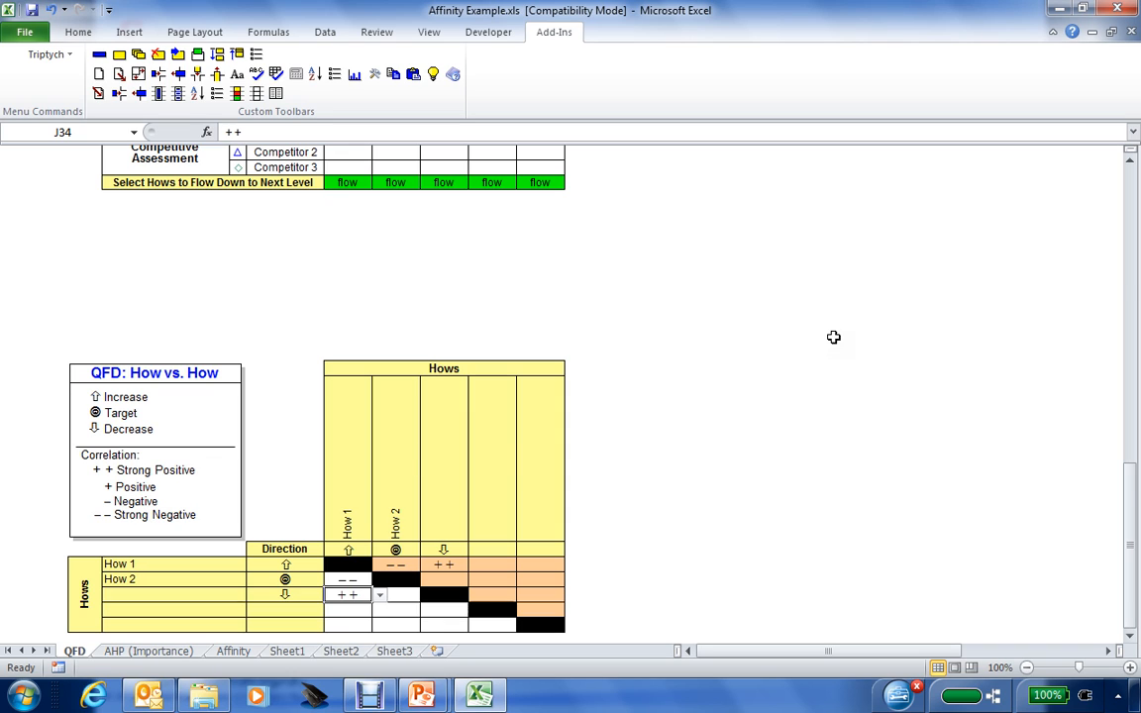
Step: Flow all items from the AHP (Importance) worksheet down to a new QFD worksheet, accepting the remap of Scaled Importance to 1 and 5
drag(1128, 485, 1123, 180)
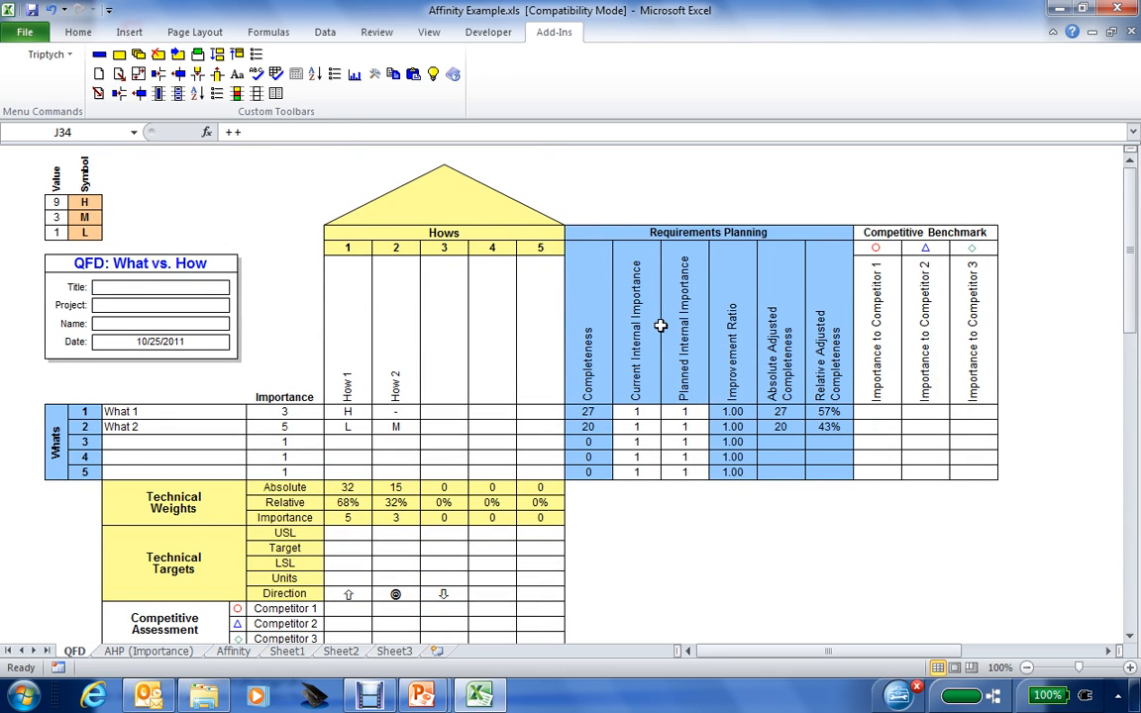
click(124, 652)
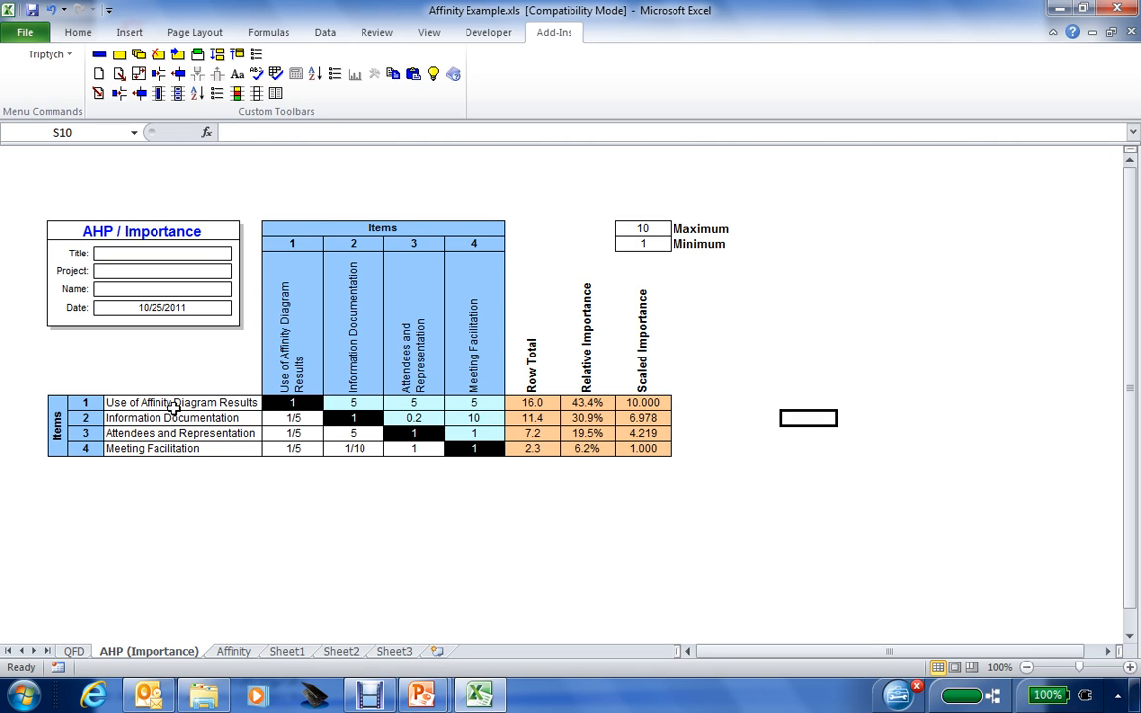
drag(174, 403, 174, 448)
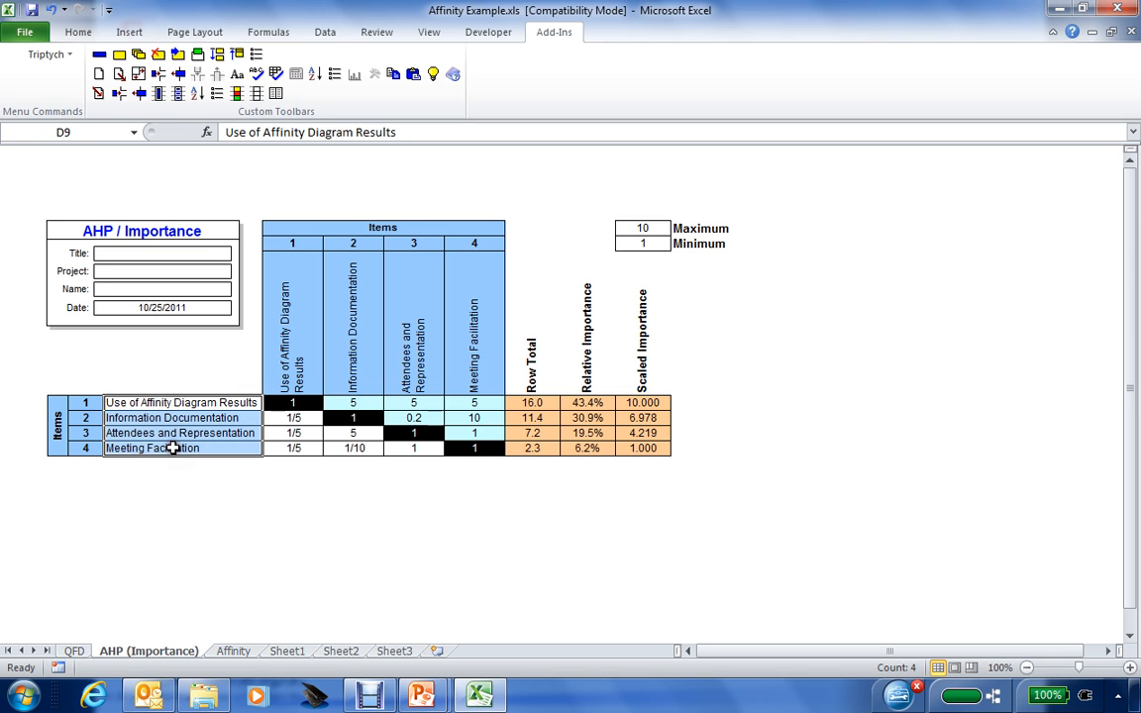
click(635, 403)
drag(634, 403, 635, 445)
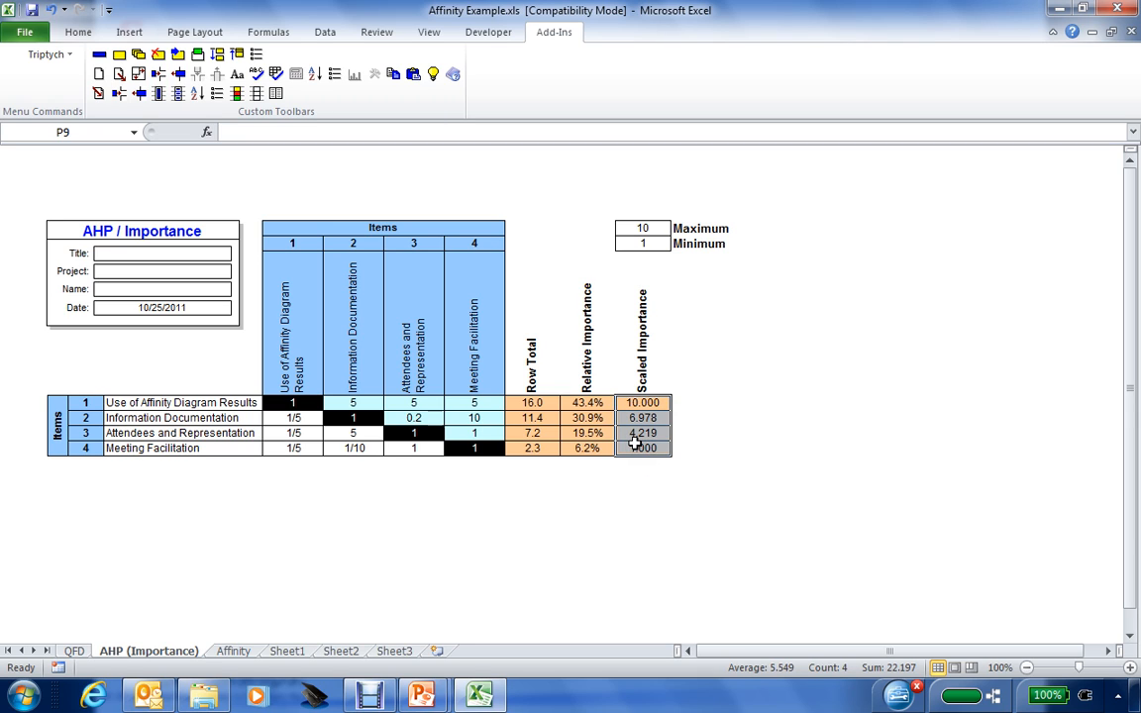
click(120, 79)
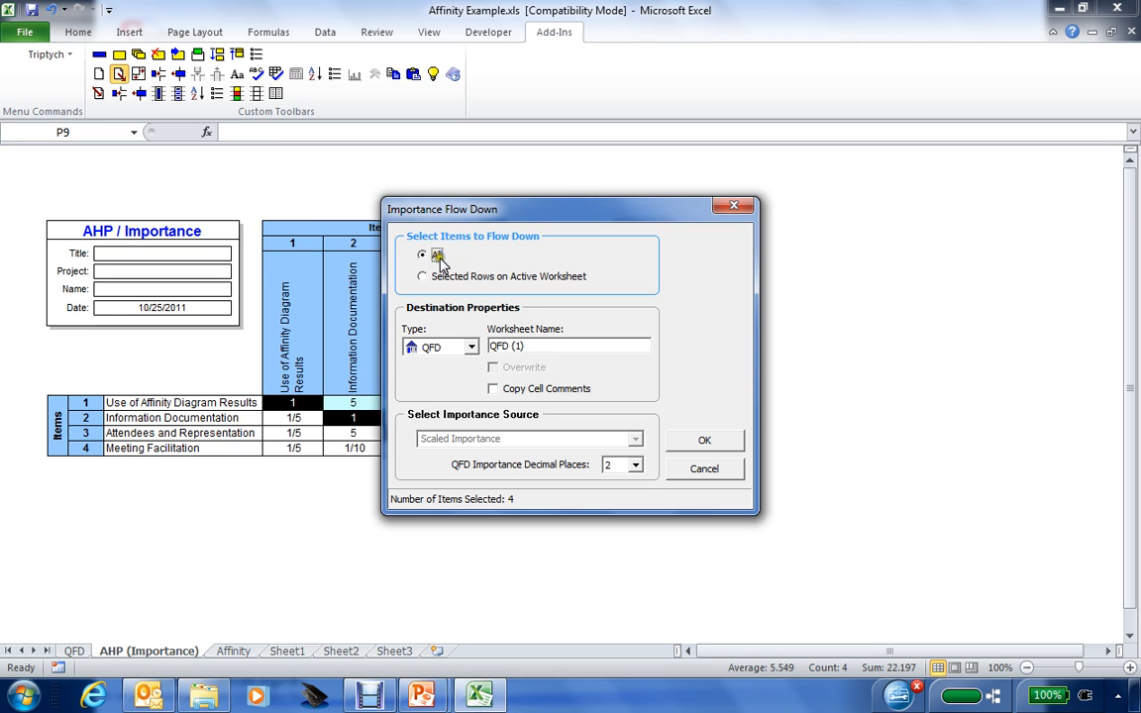
click(473, 348)
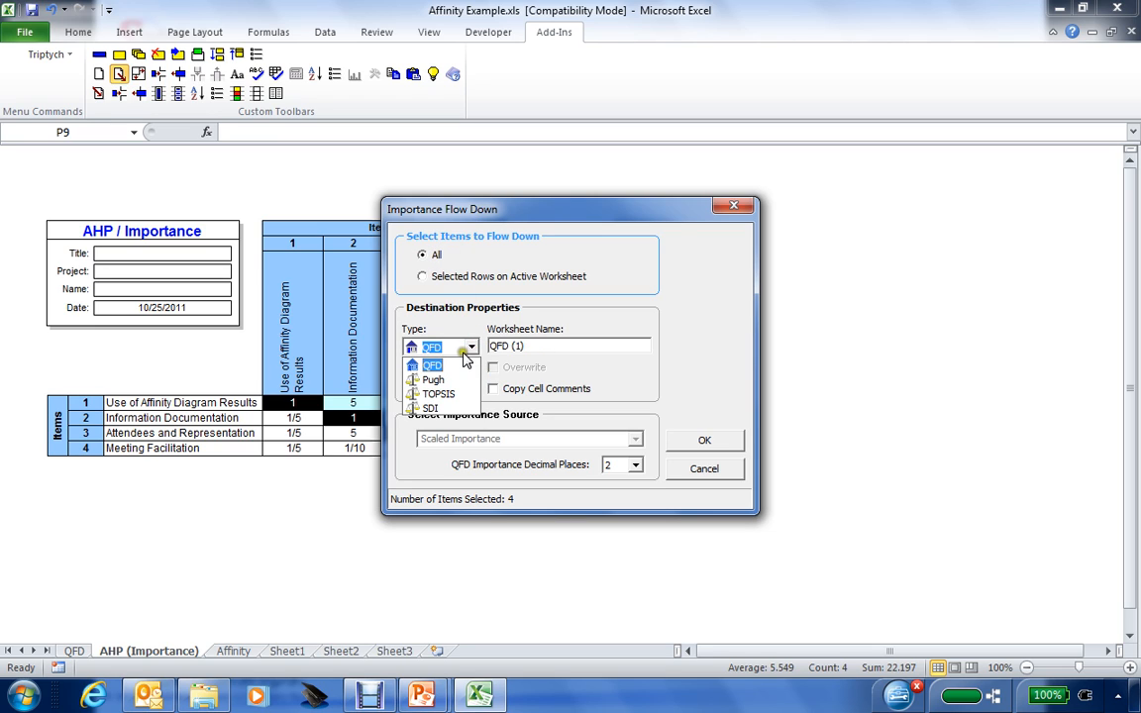
click(438, 367)
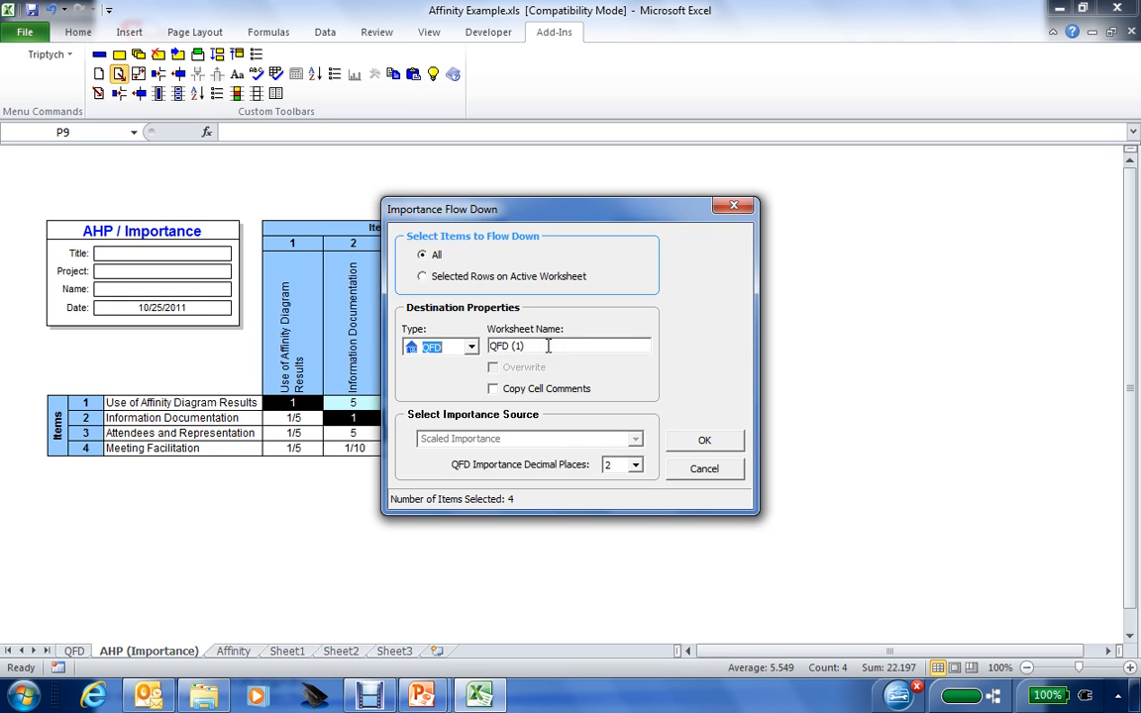
click(705, 442)
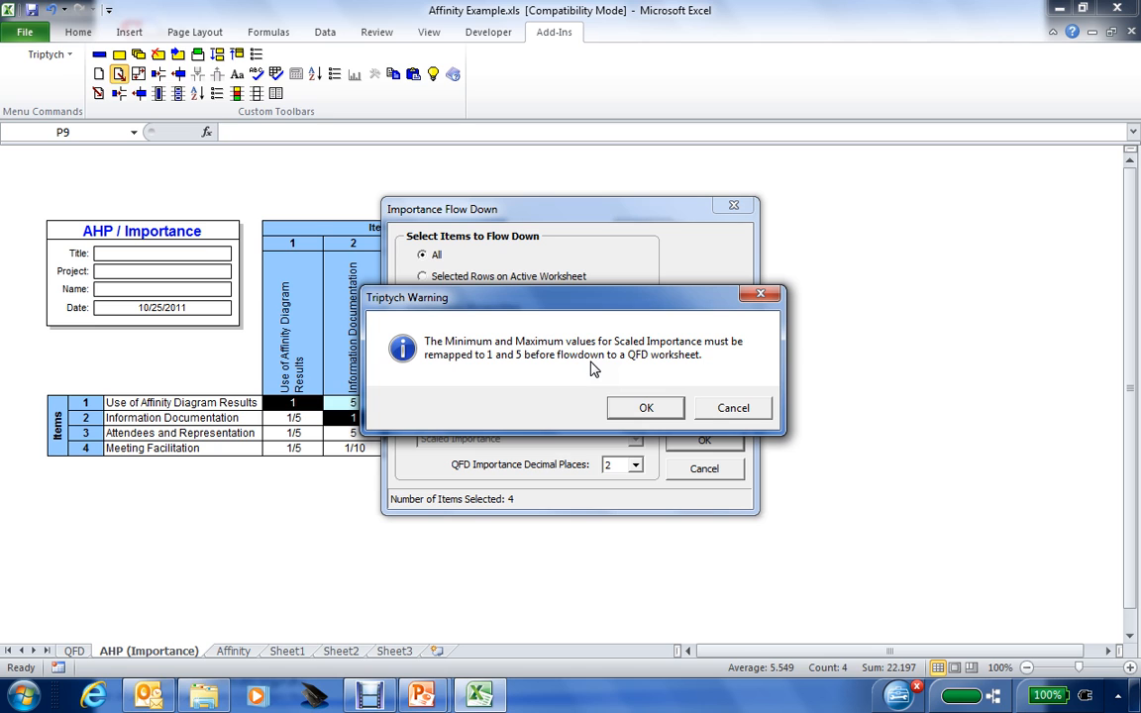
click(645, 408)
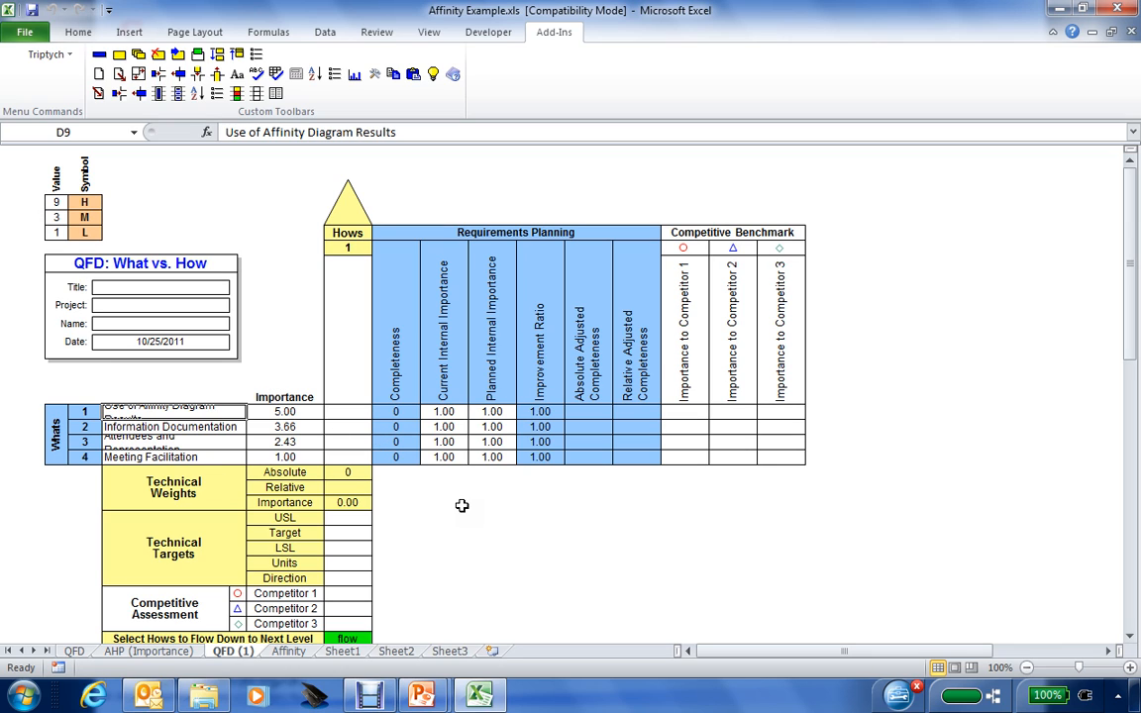
Step: Set the matrix row height of the new QFD worksheet to 20 with Dynamic Update enabled
click(223, 426)
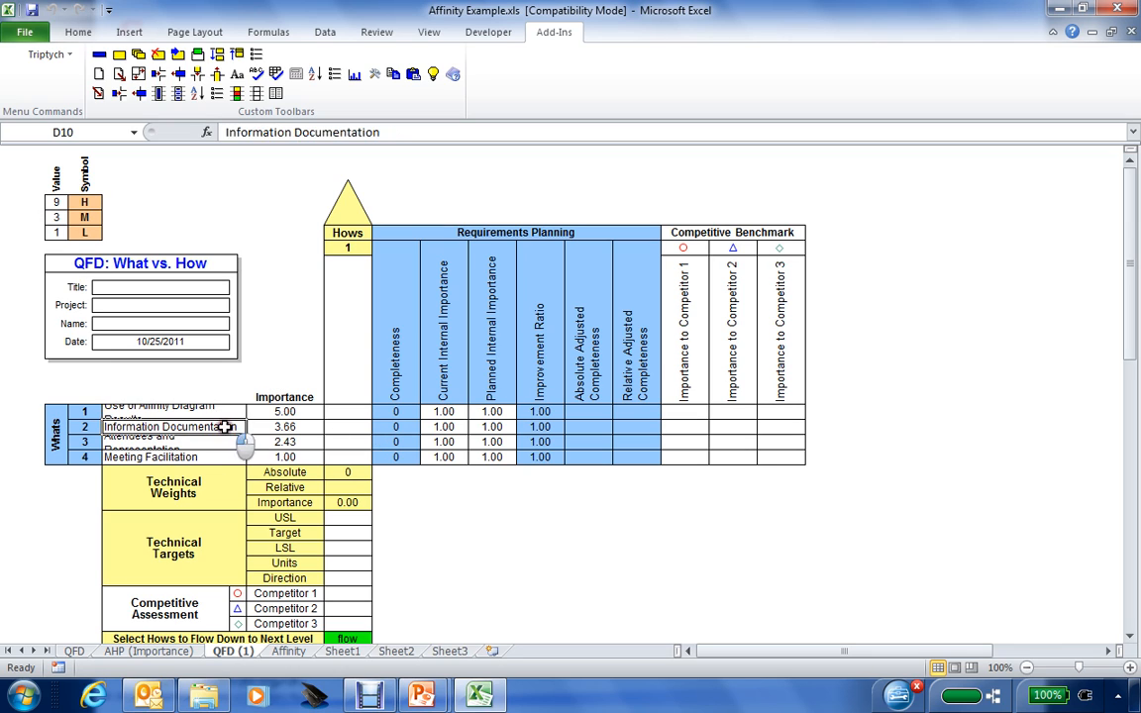
click(215, 440)
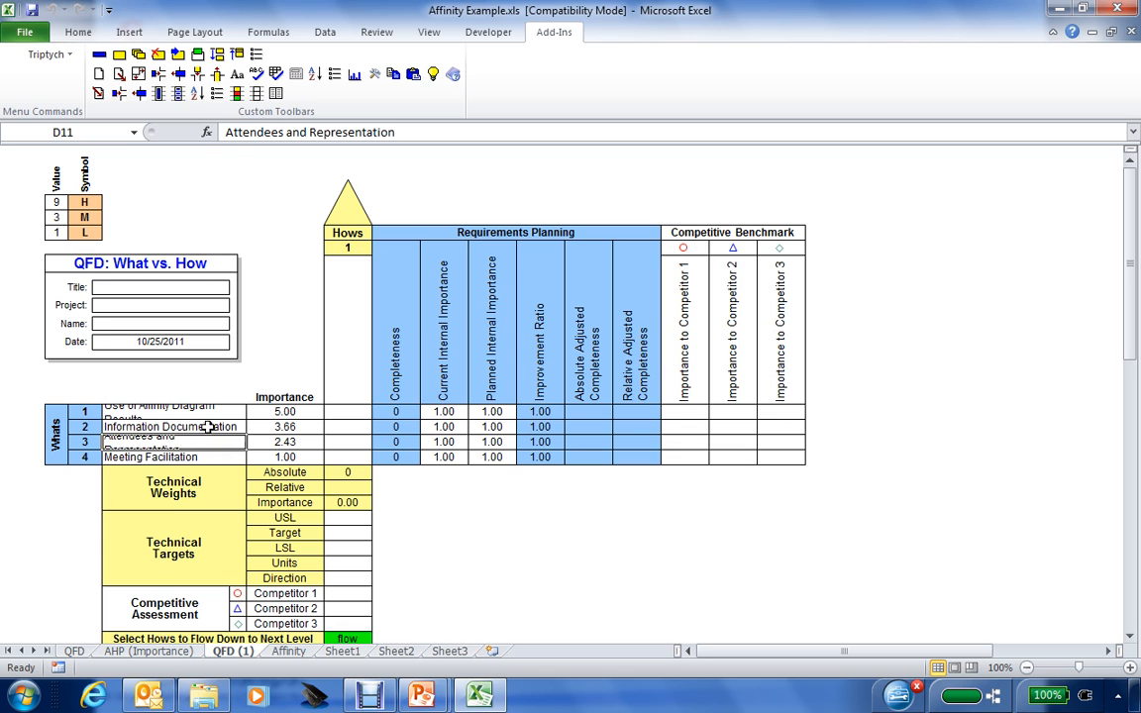
click(237, 75)
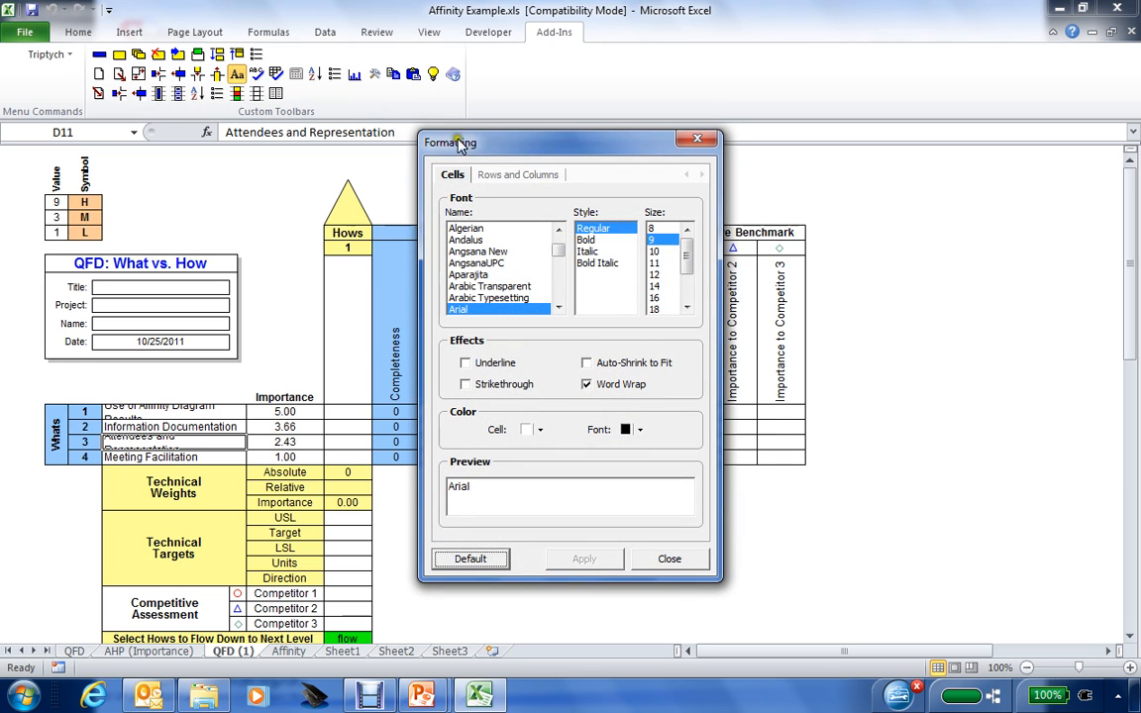
click(505, 176)
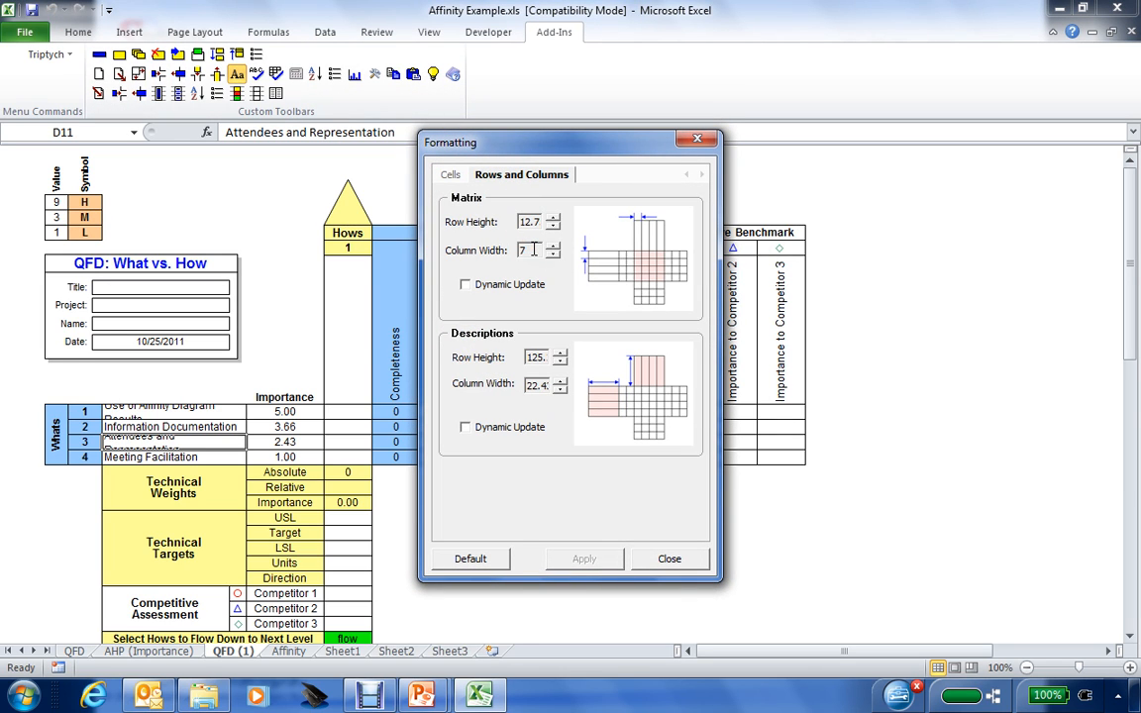
click(465, 286)
click(552, 219)
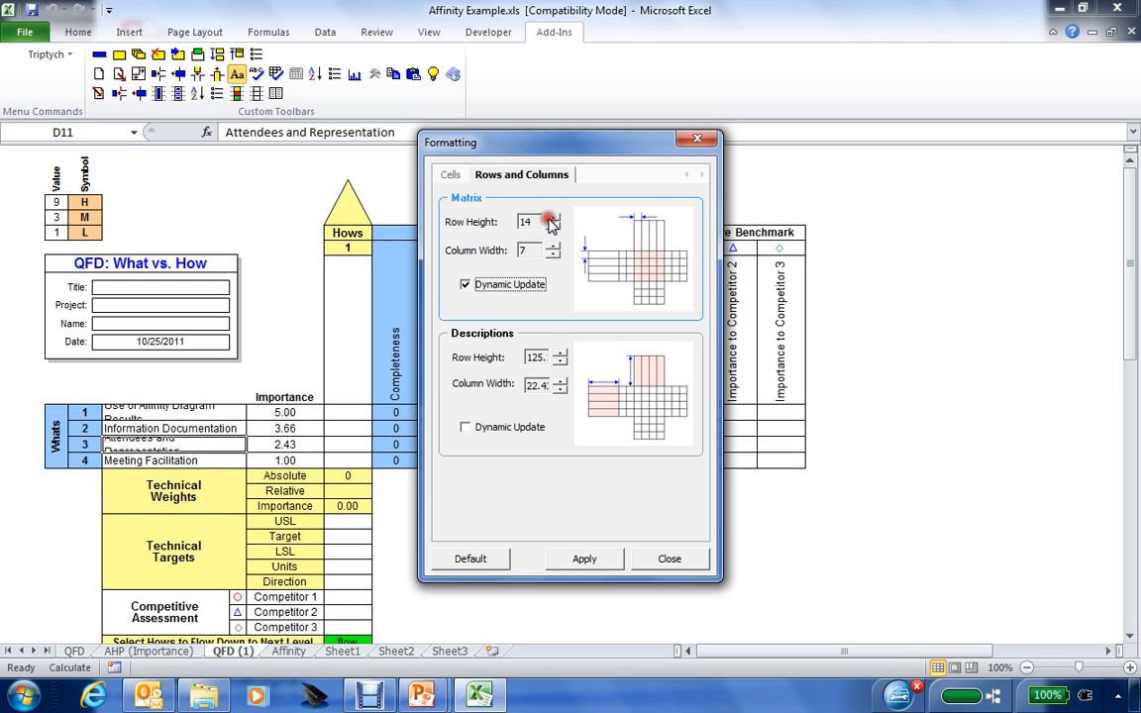
click(552, 219)
click(552, 219)
click(551, 219)
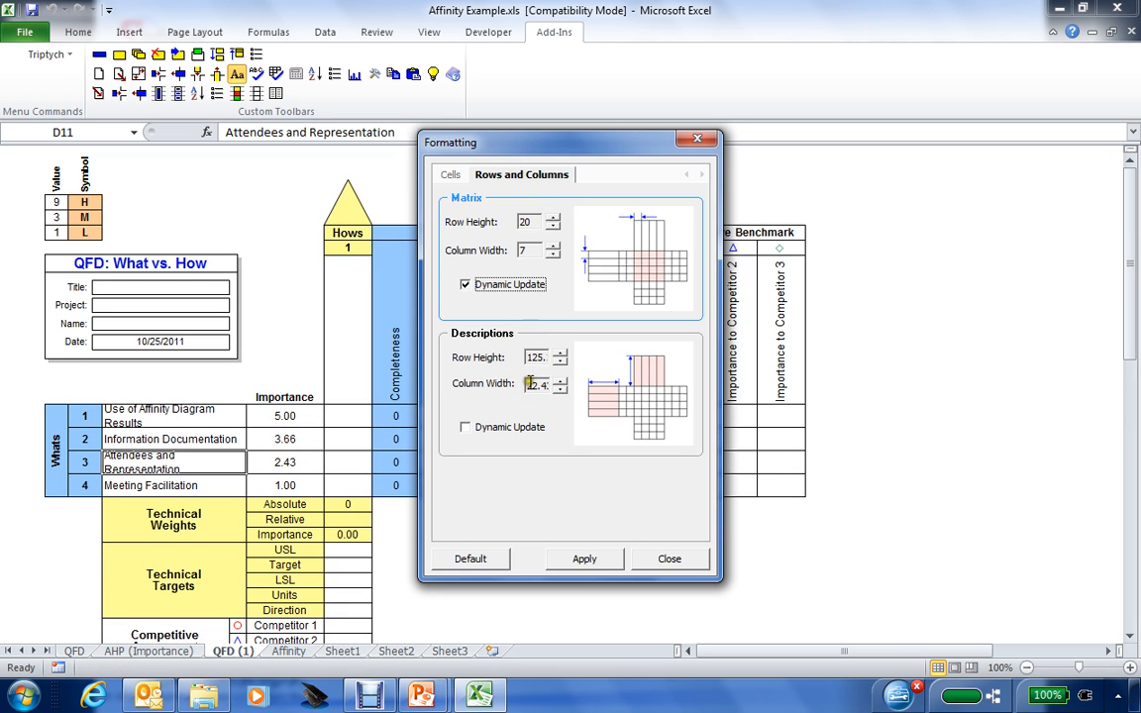
Step: Enable Dynamic Update for the descriptions, set their column width to 26 and apply the formatting
click(465, 427)
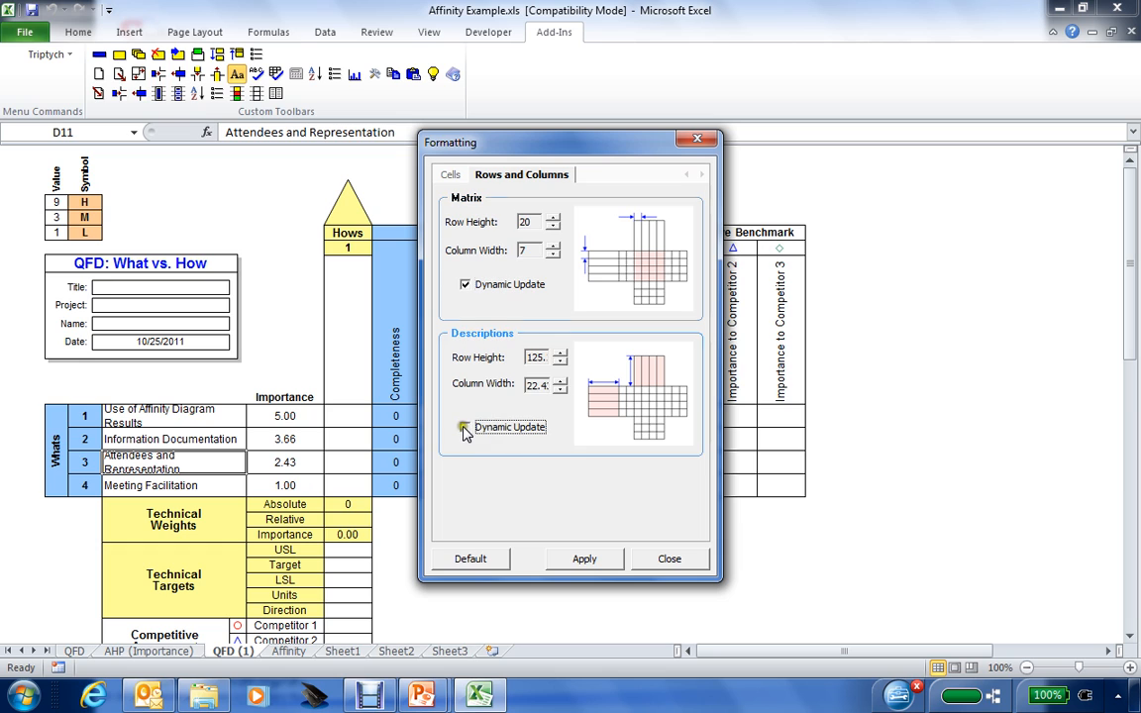
click(558, 380)
click(559, 380)
click(559, 381)
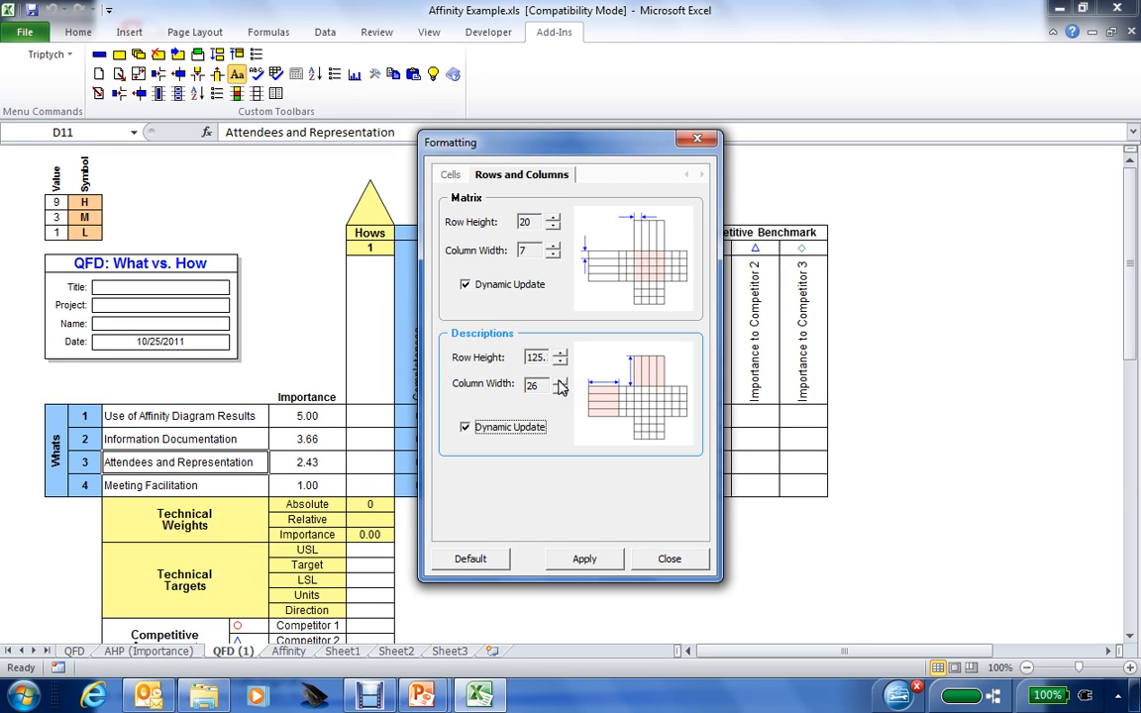
click(565, 563)
click(675, 561)
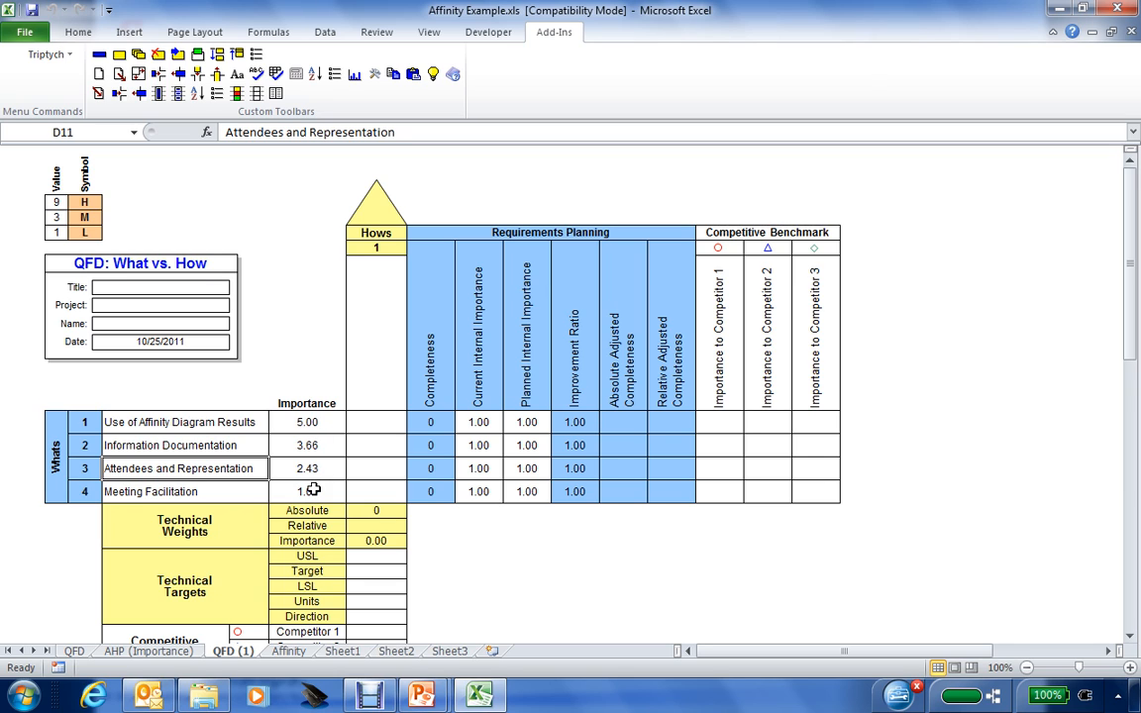
Step: Insert two more How columns in the new QFD matrix
click(377, 371)
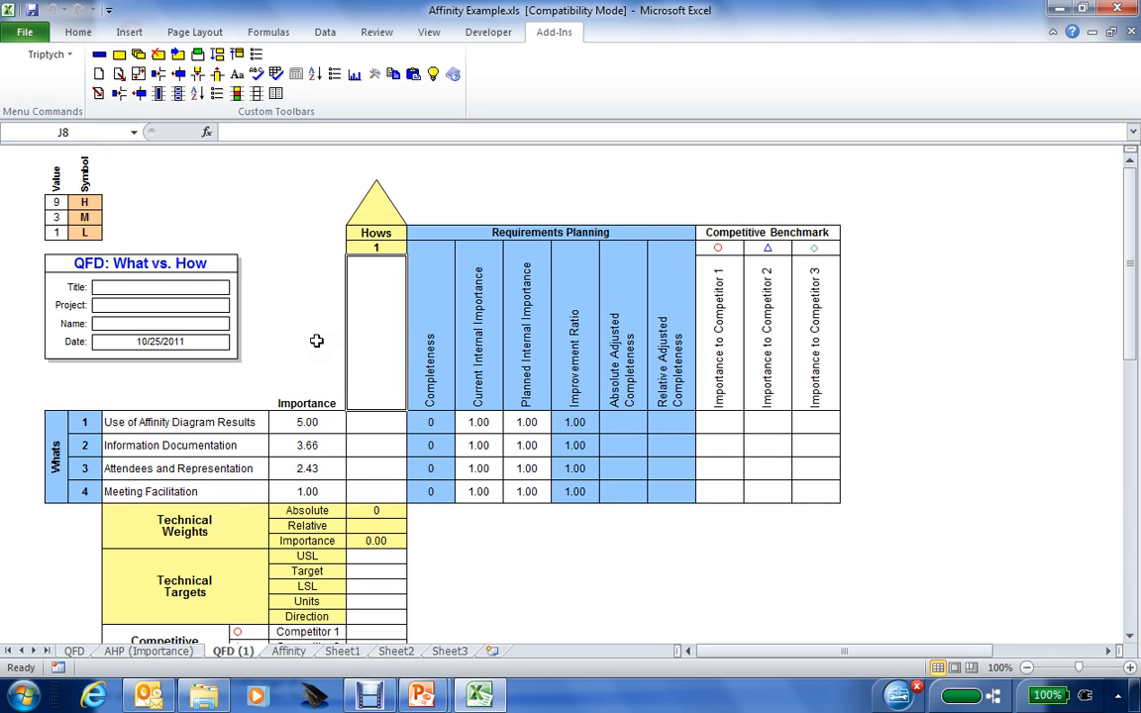
right_click(382, 335)
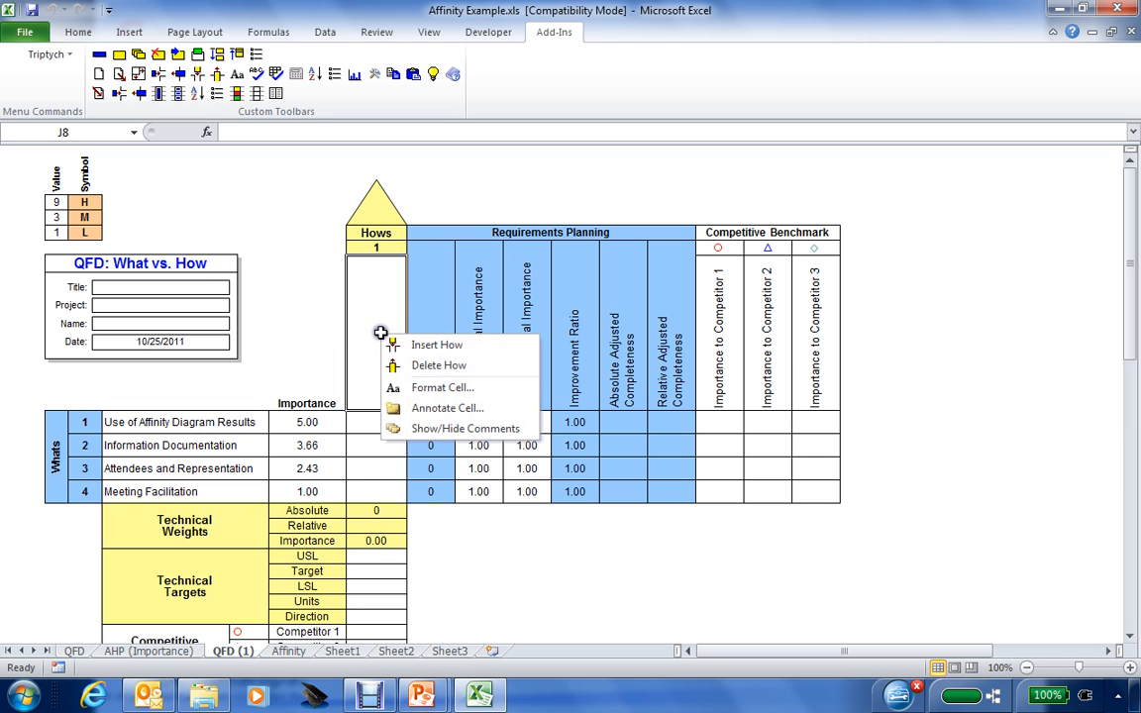
click(395, 345)
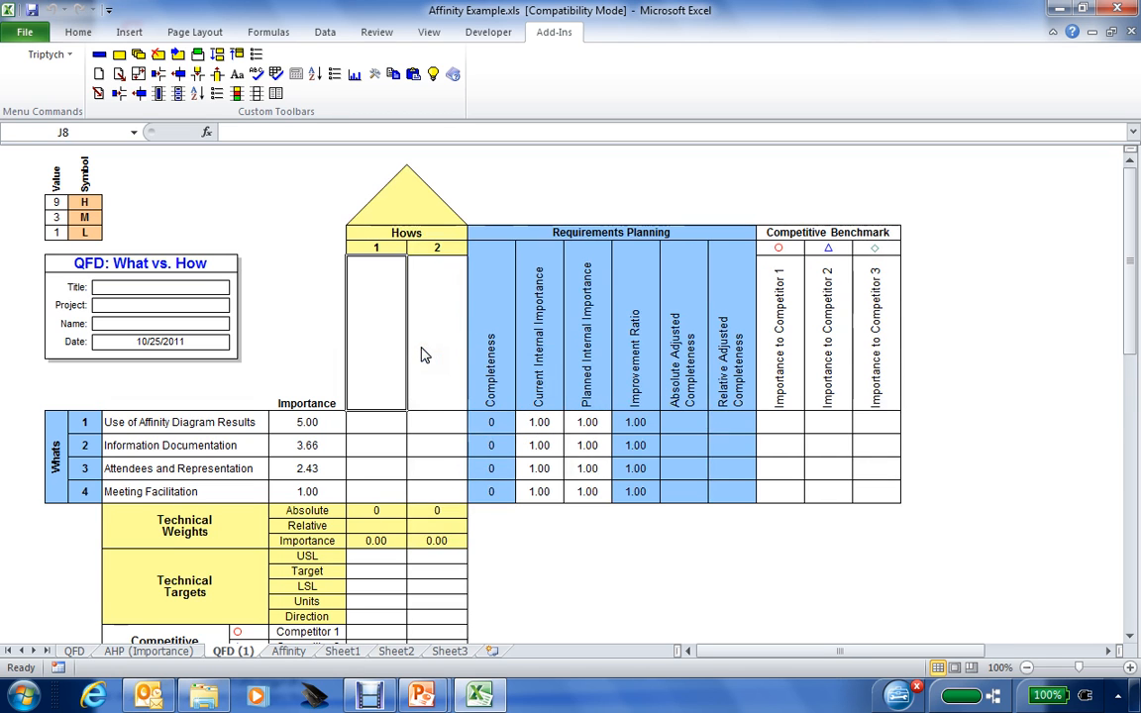
right_click(385, 340)
click(397, 354)
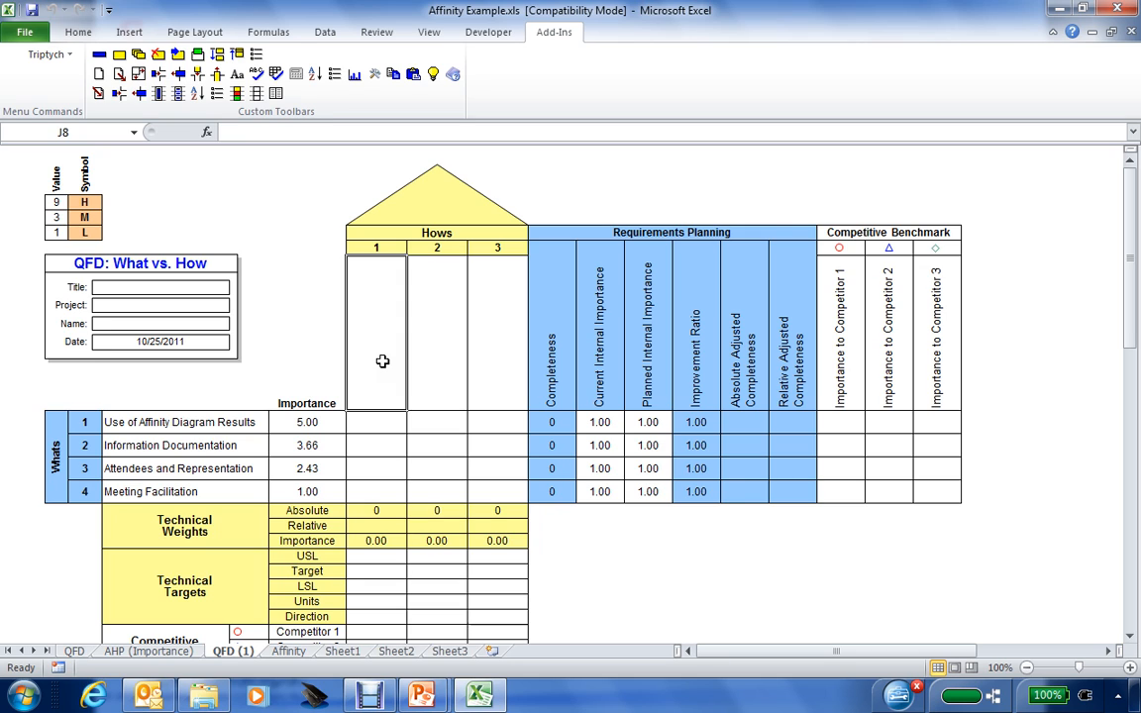
text(I)
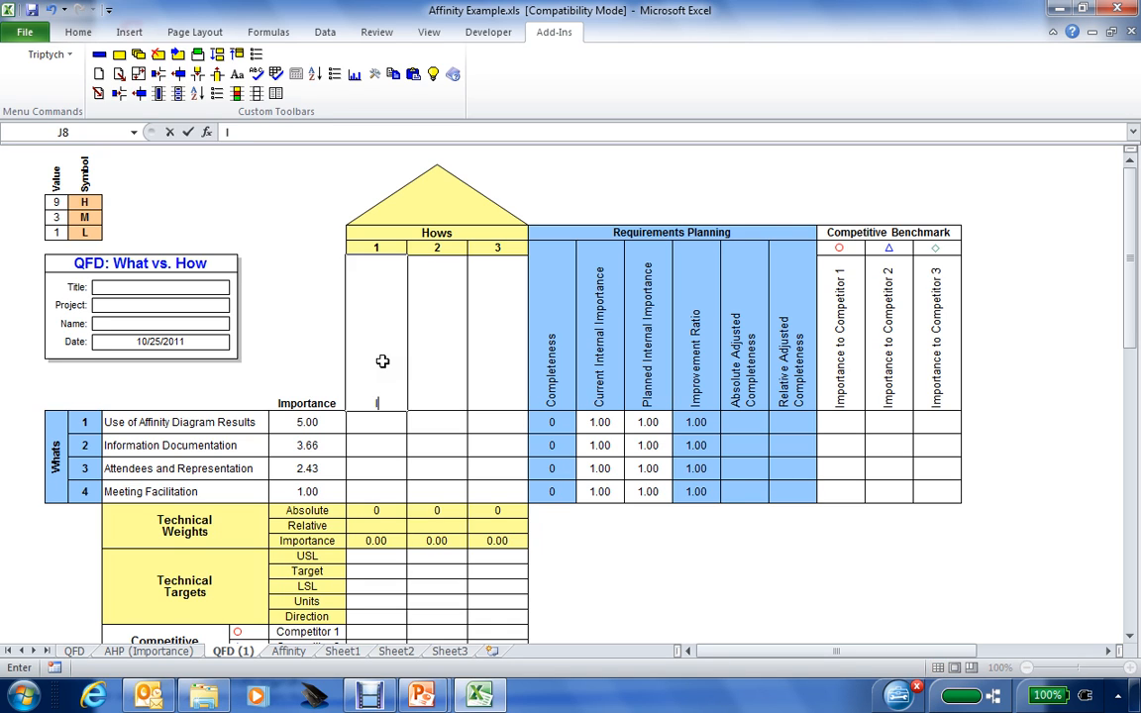
text(ncorporate with)
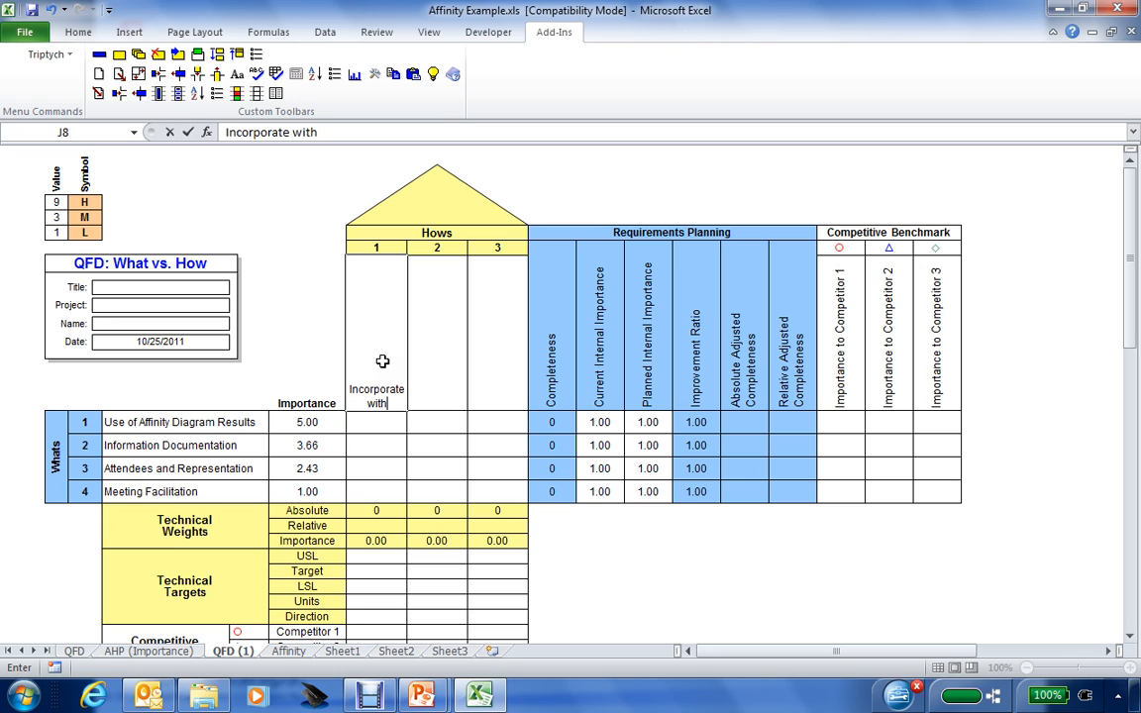
text( Requim)
key(Return)
text(remen)
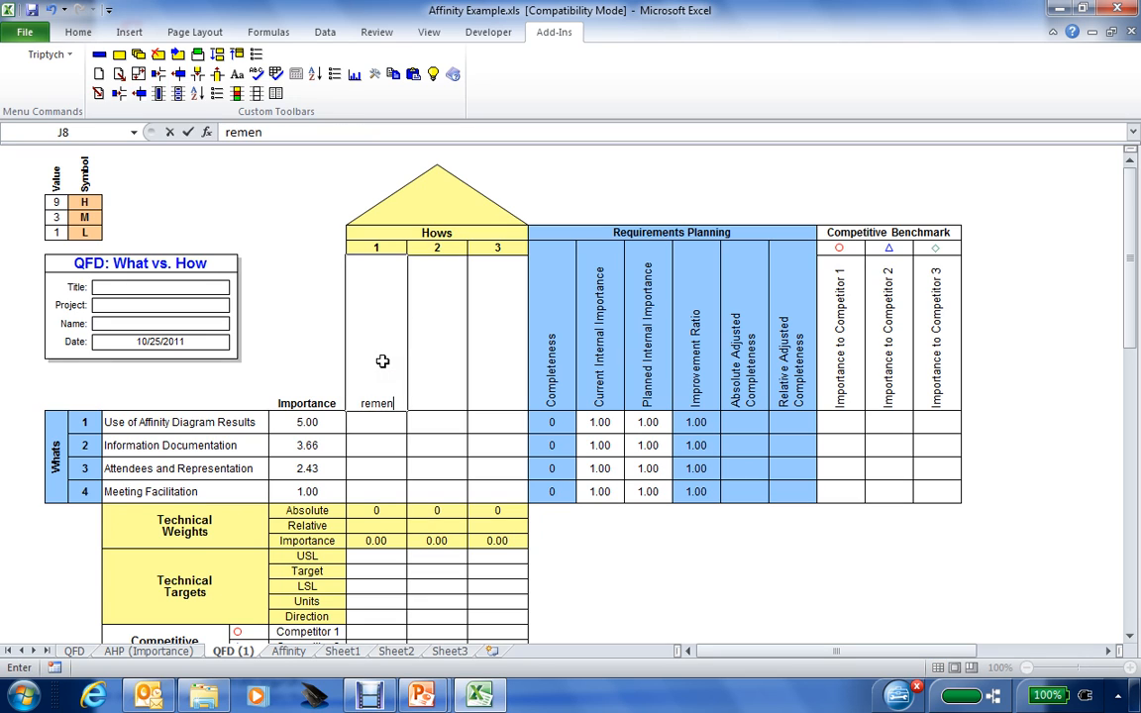
key(Return)
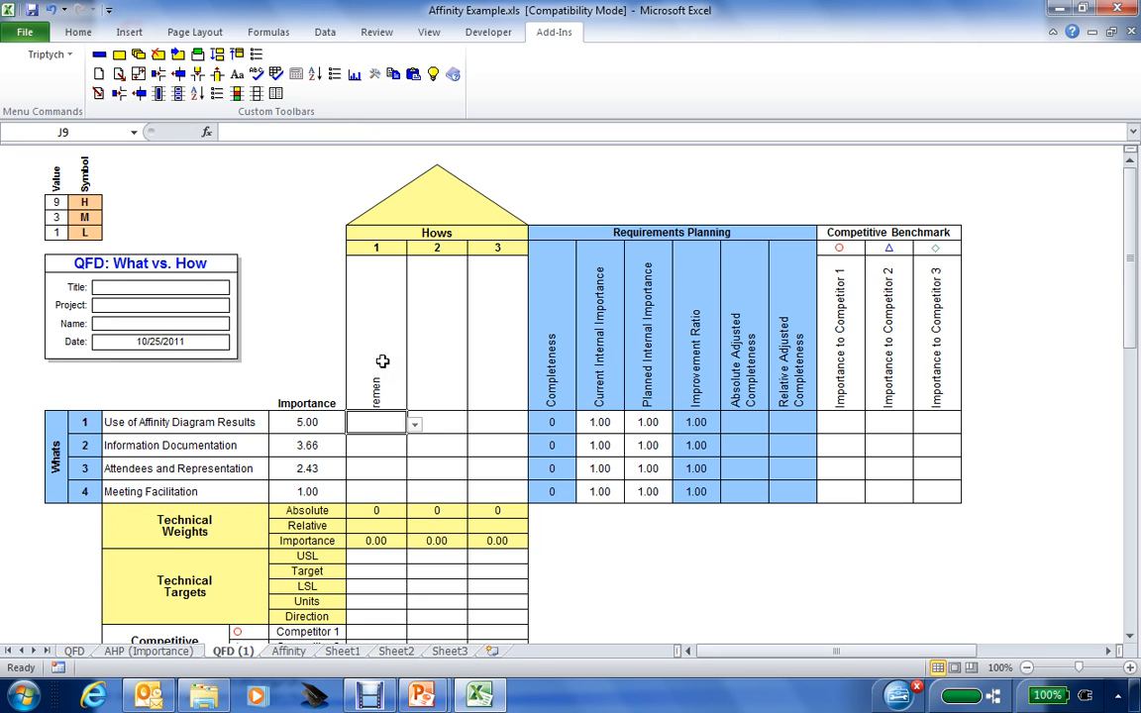
click(371, 381)
key(Delete)
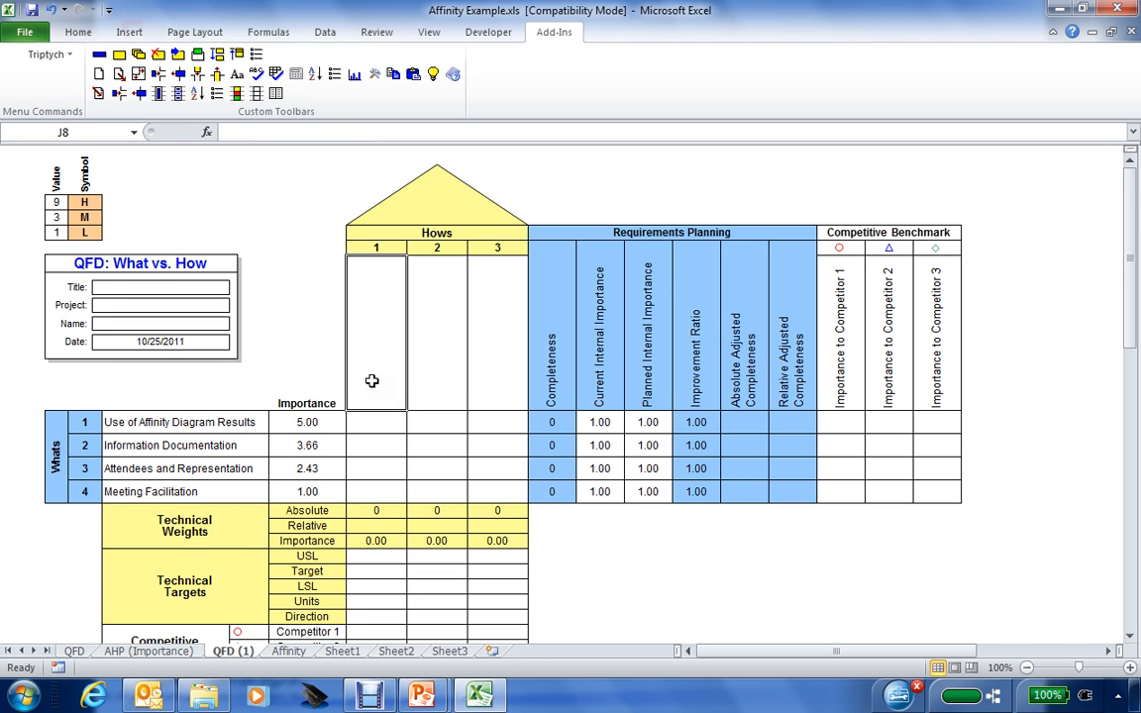
Step: Enter "Incorporate with Requirements Dev Process" as the description of the first How
text(Incor)
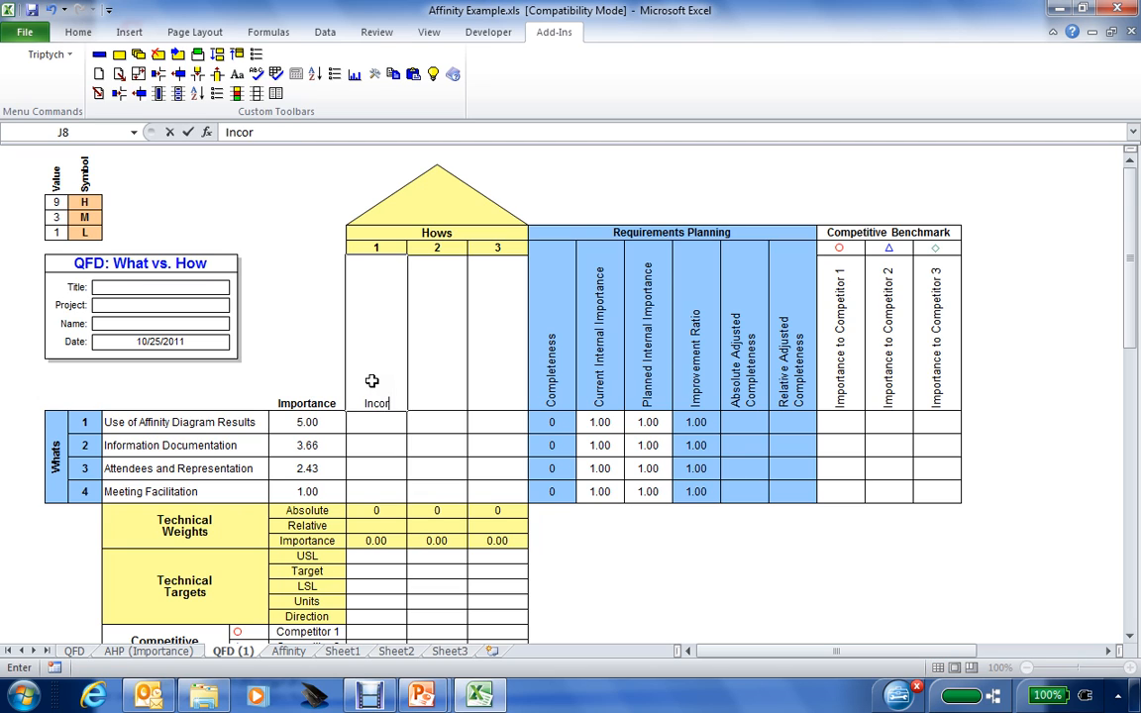
text(porate wit)
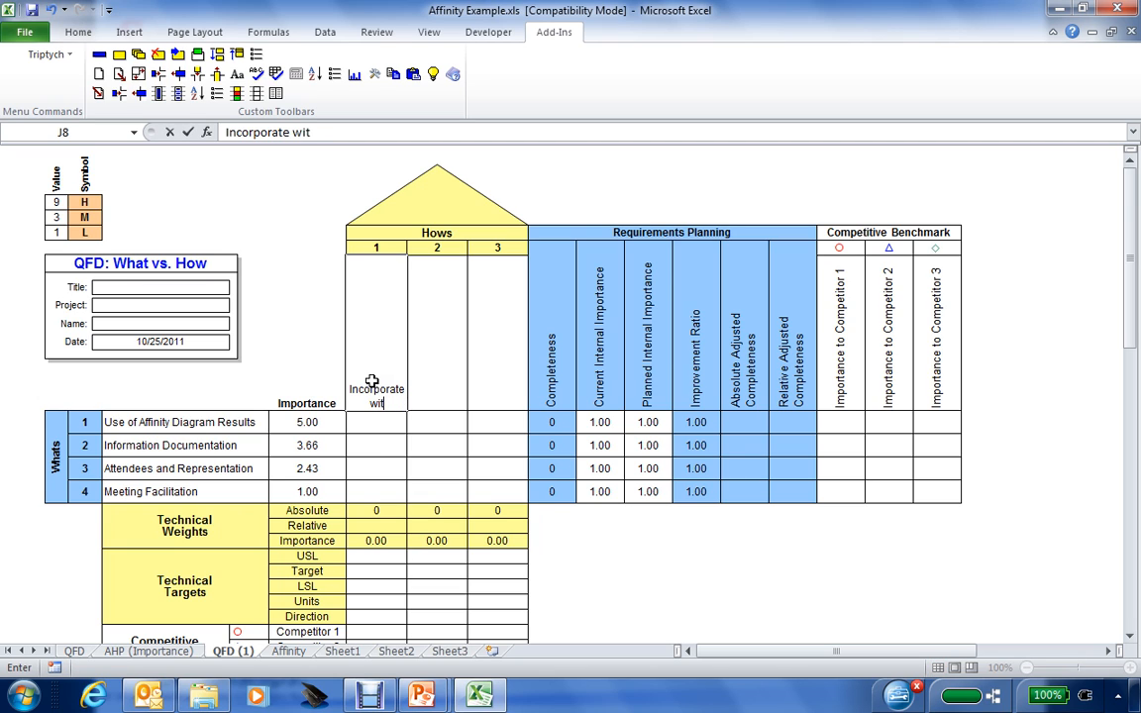
text(h Requir)
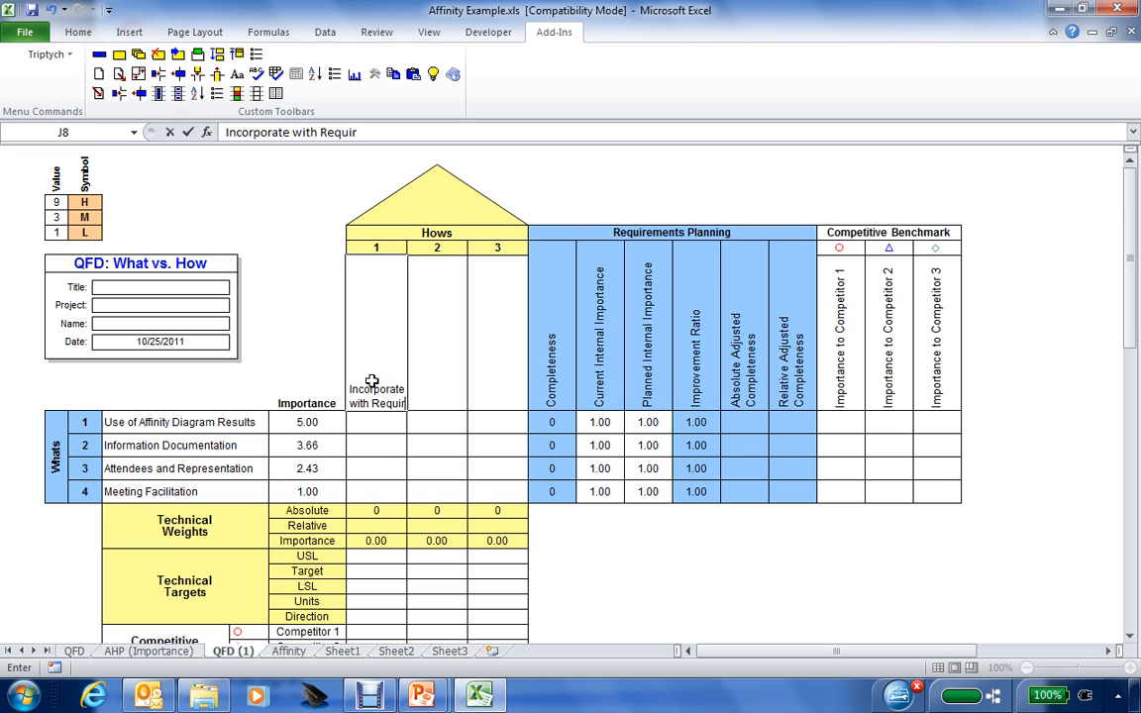
text(ements)
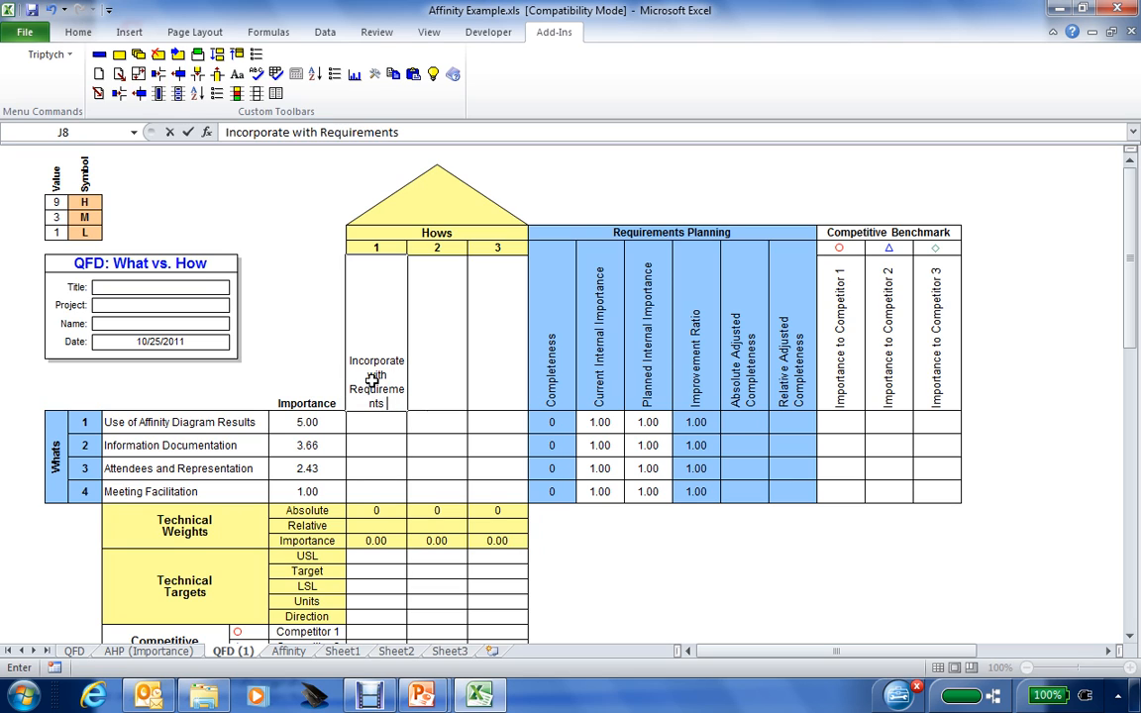
text( Dev Proc)
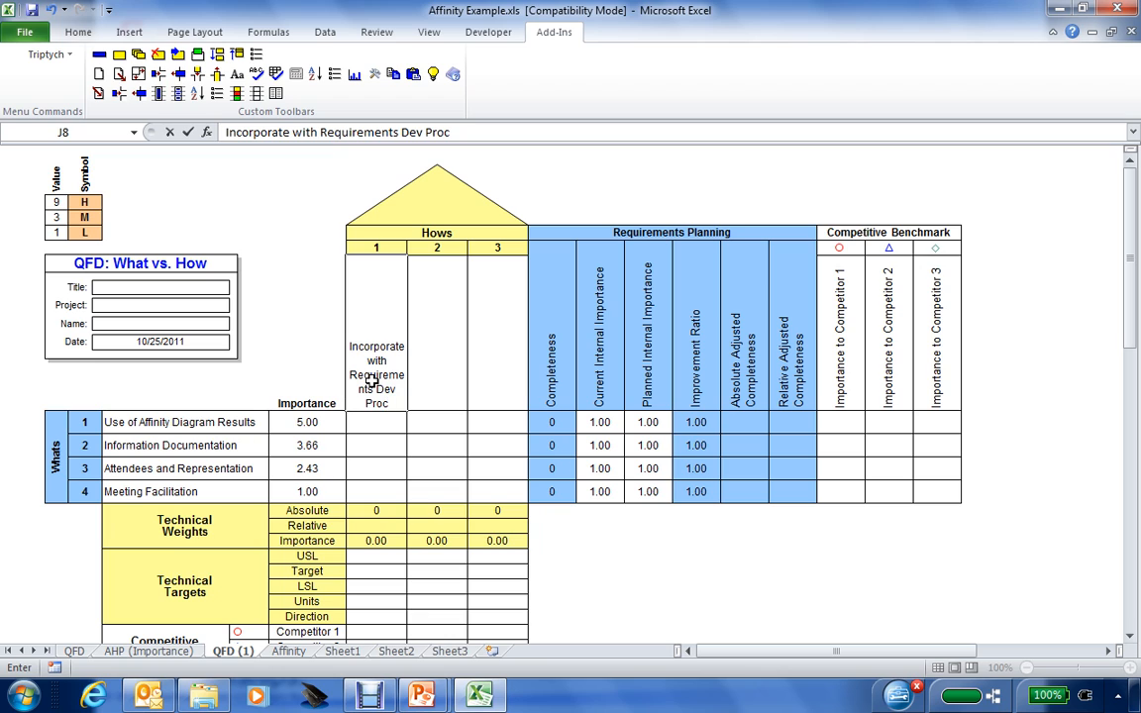
text(ess)
key(Return)
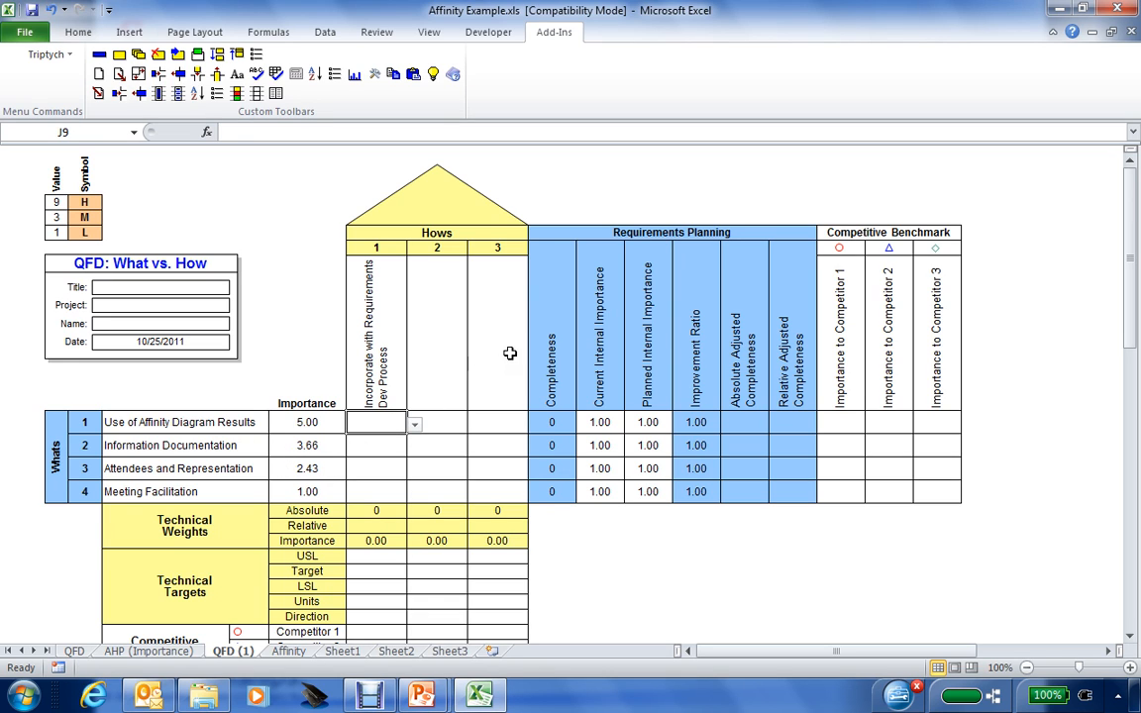
Step: Enter "Include Speciality Engineering in Sessions" as the description of the second How
click(442, 378)
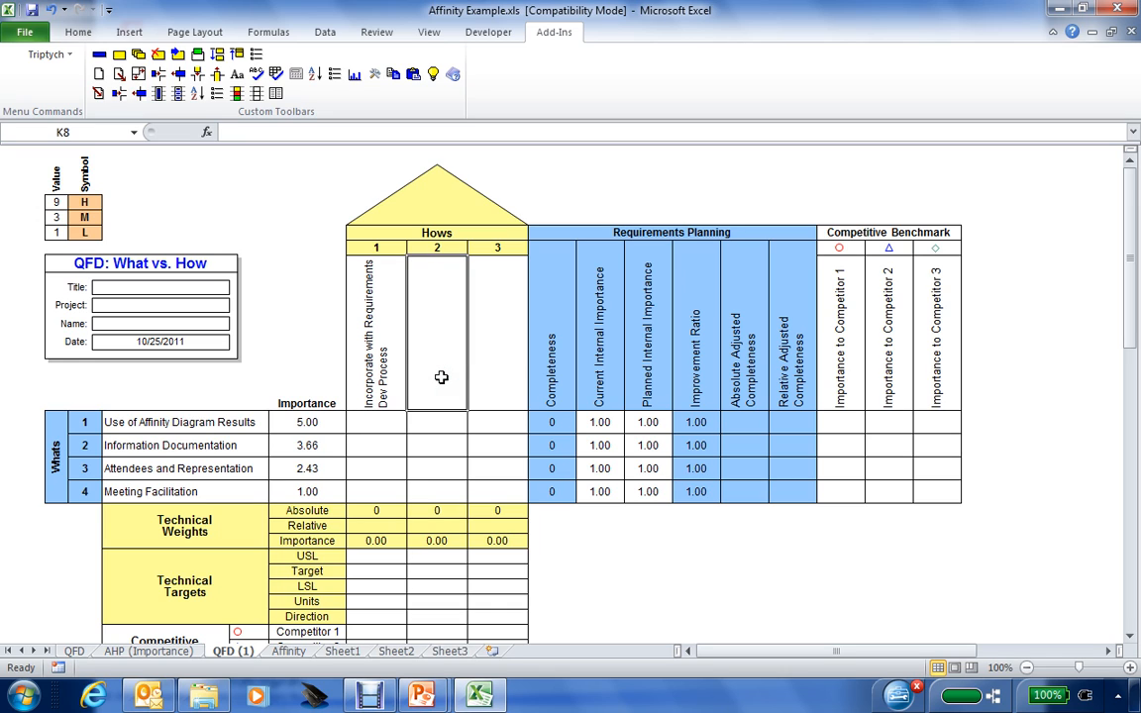
text(Inclued)
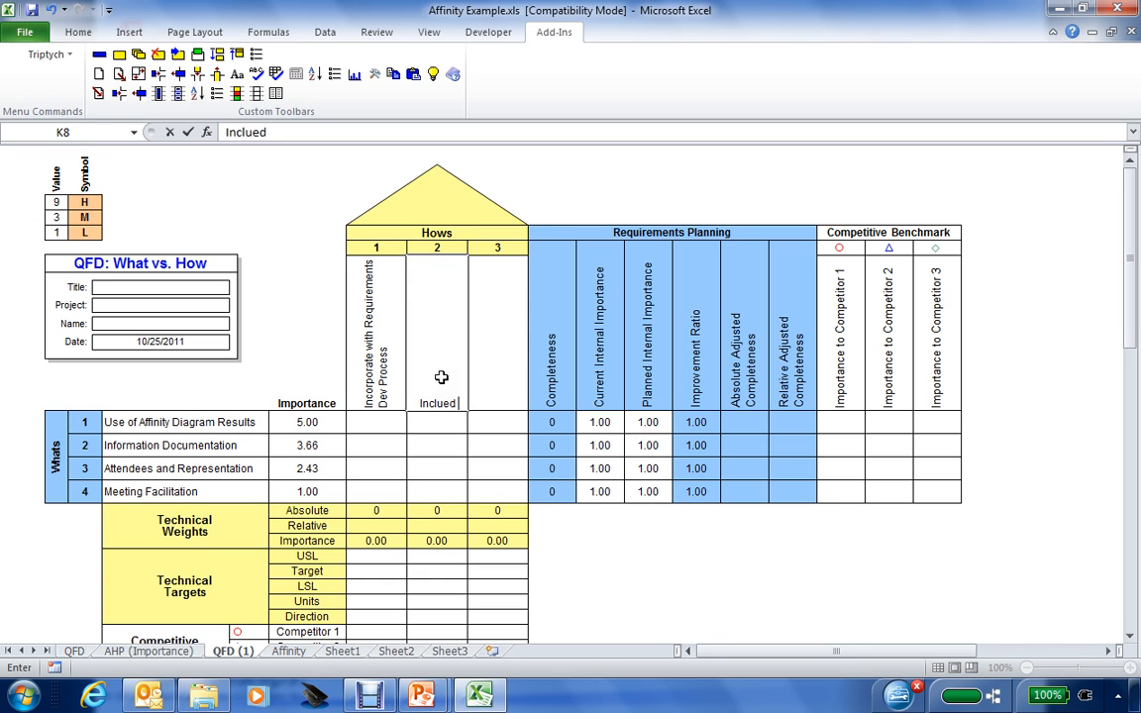
key(BackSpace)
key(BackSpace)
text(de Speciality Engine)
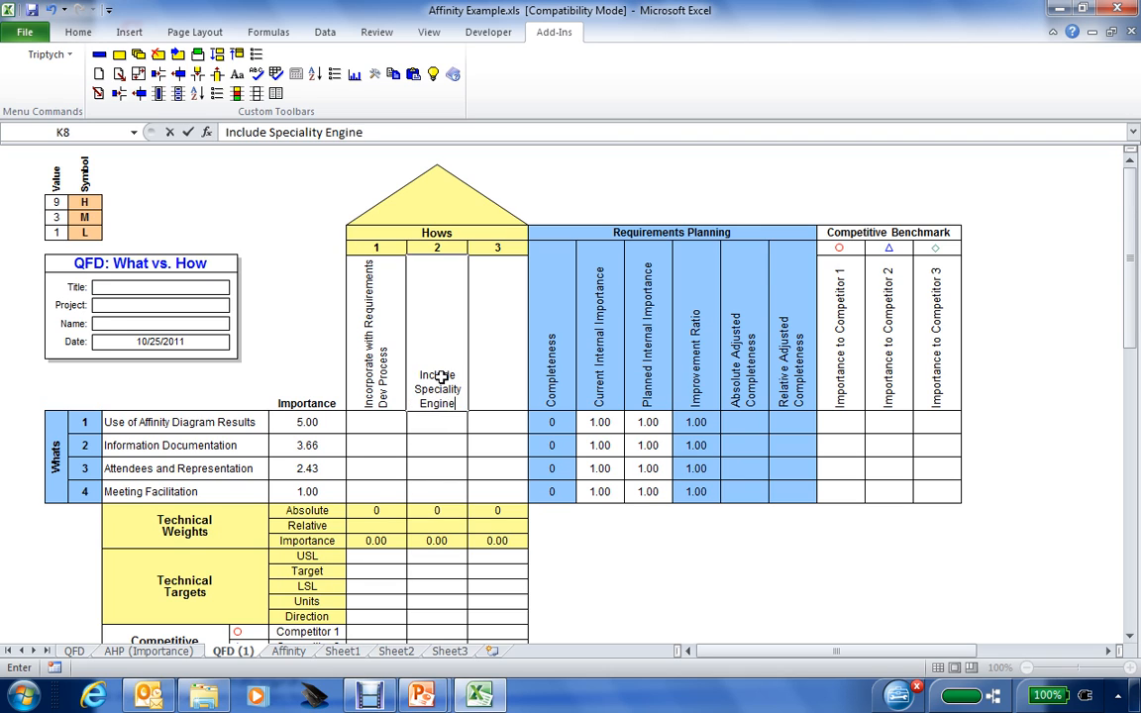
text(ering)
text( in)
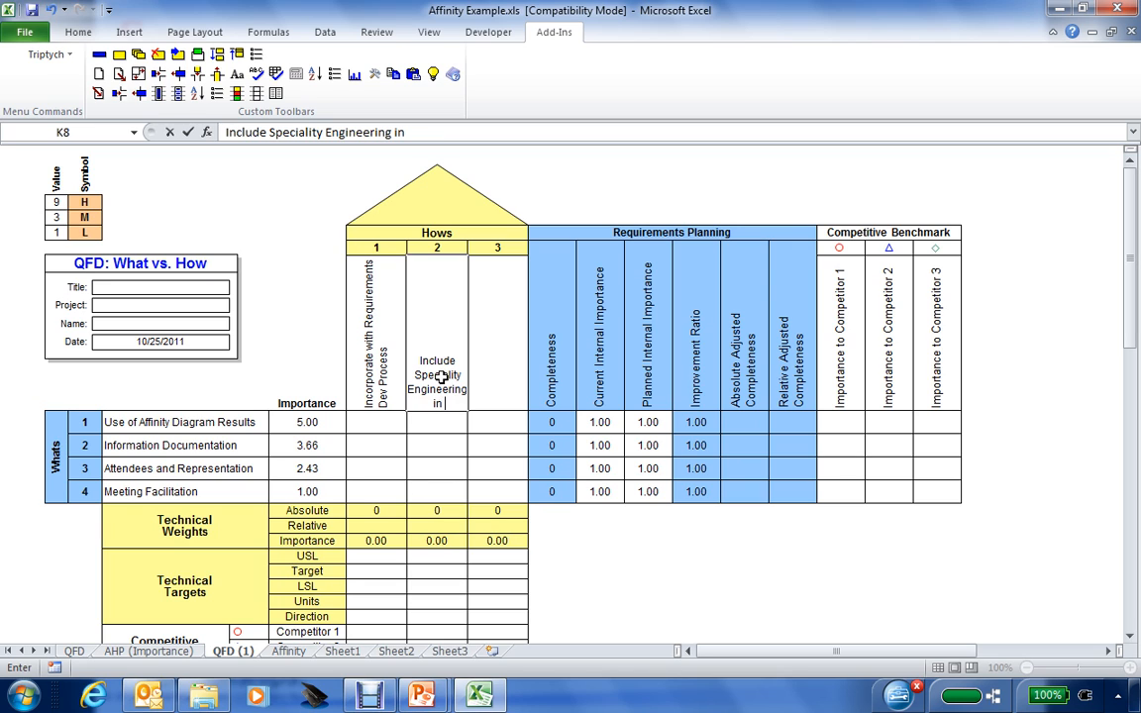
text( Sessions)
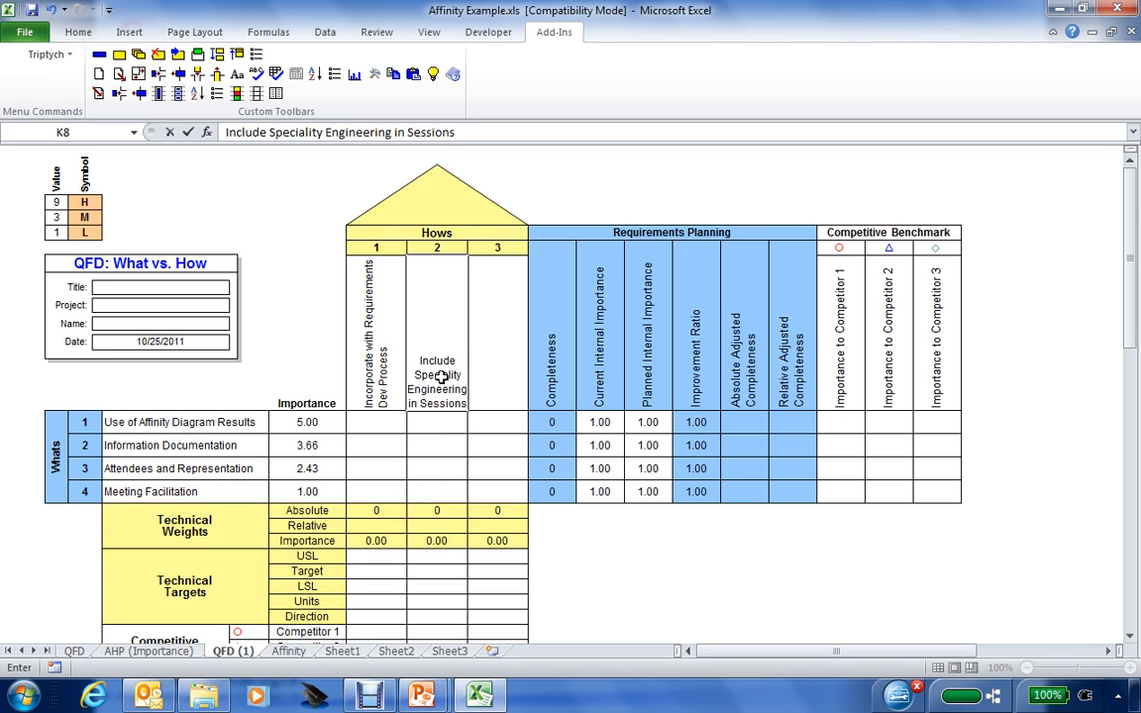
key(Return)
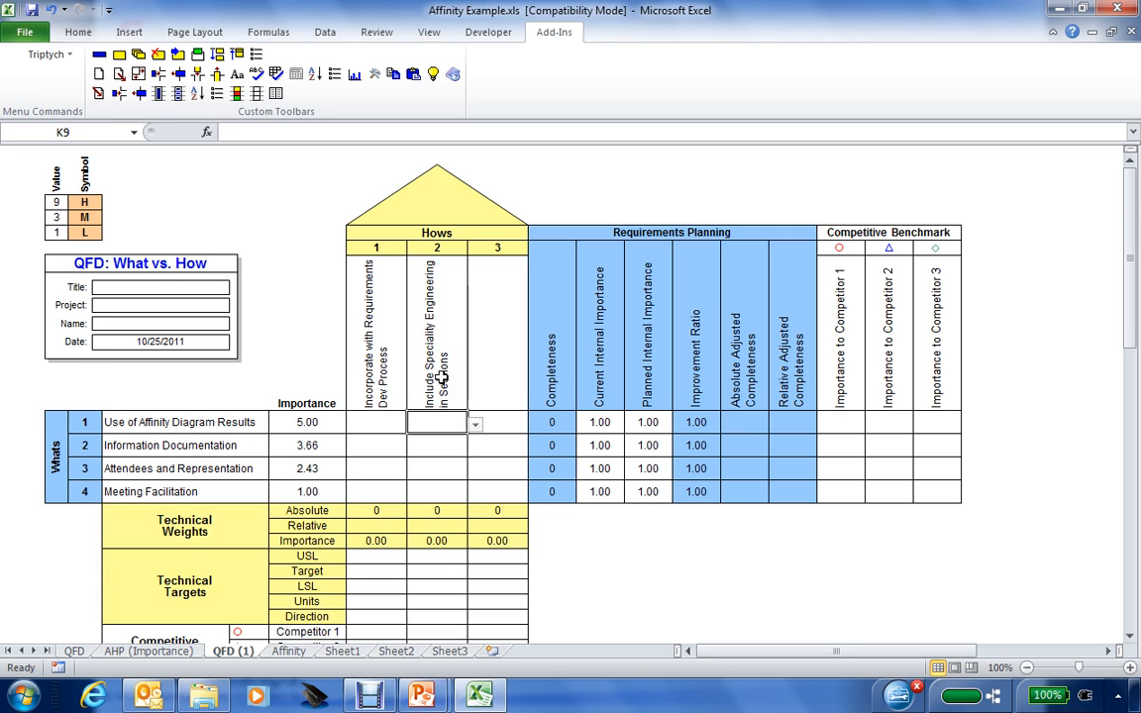
Step: Enter "Use SW documentation tools" as the description of the third How
click(498, 355)
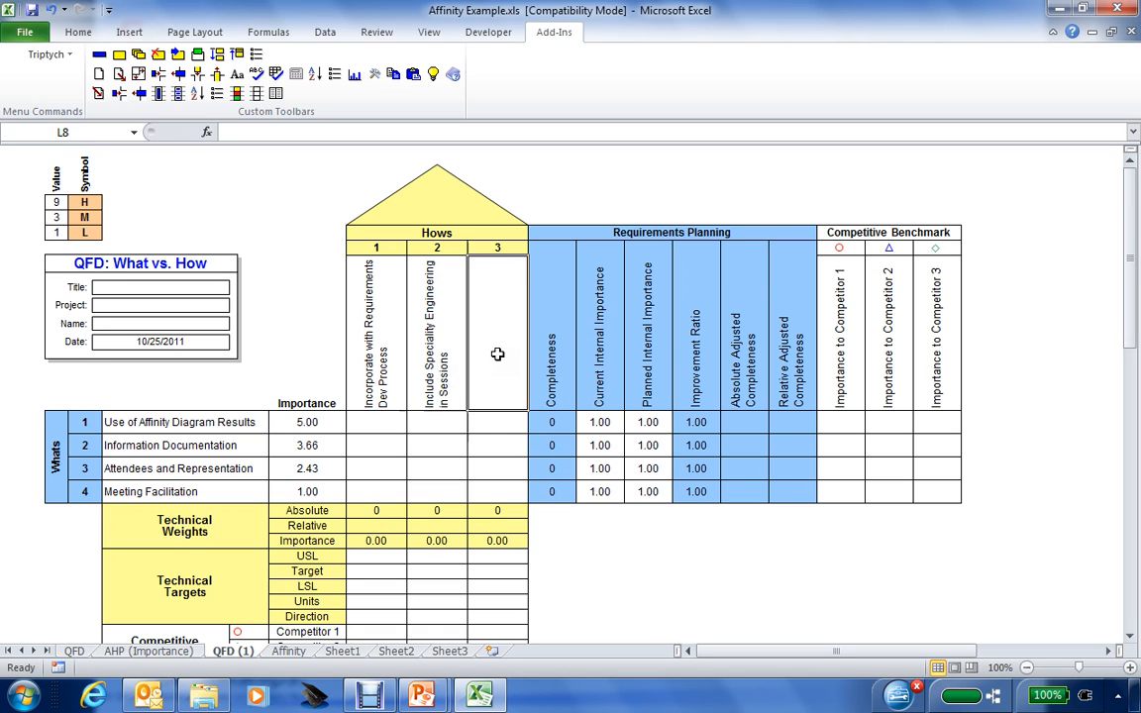
text(Use)
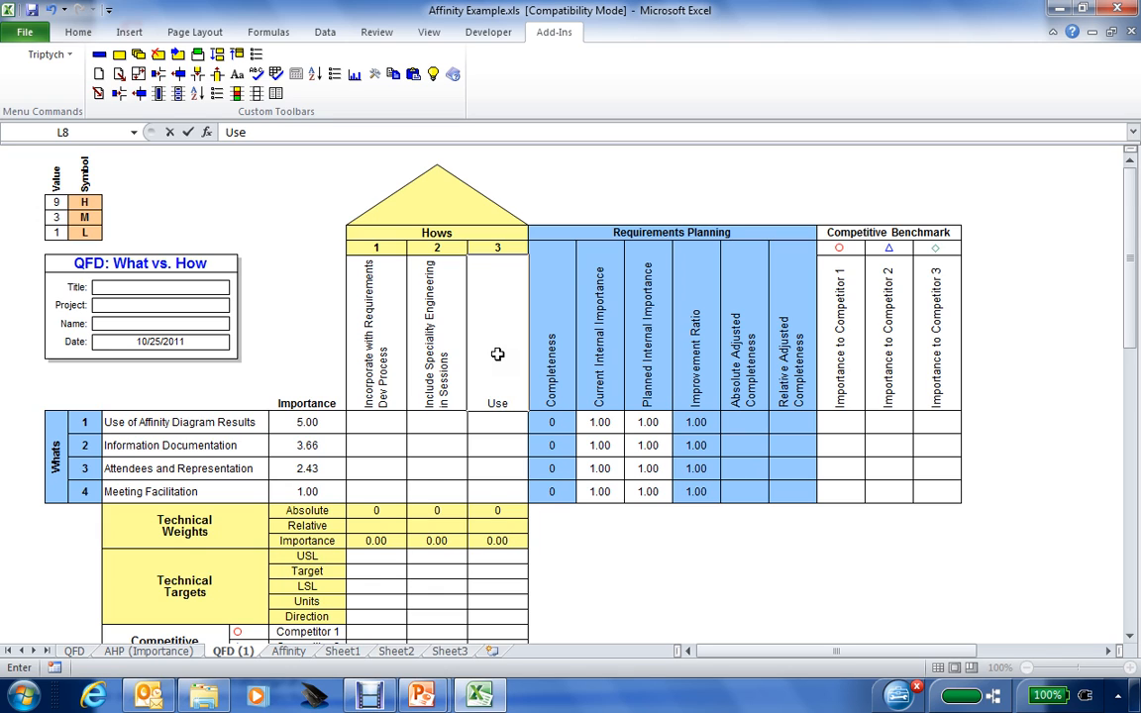
text( electron)
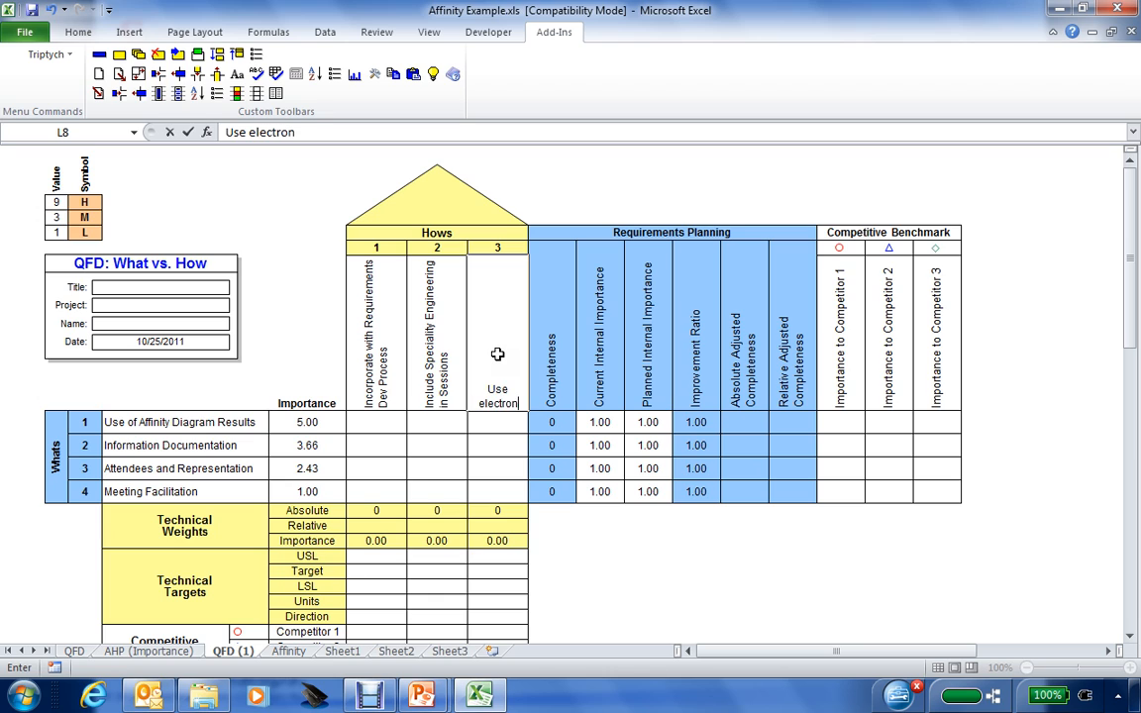
key(BackSpace)
key(BackSpace)
key(BackSpace)
key(BackSpace)
key(BackSpace)
key(BackSpace)
key(BackSpace)
key(BackSpace)
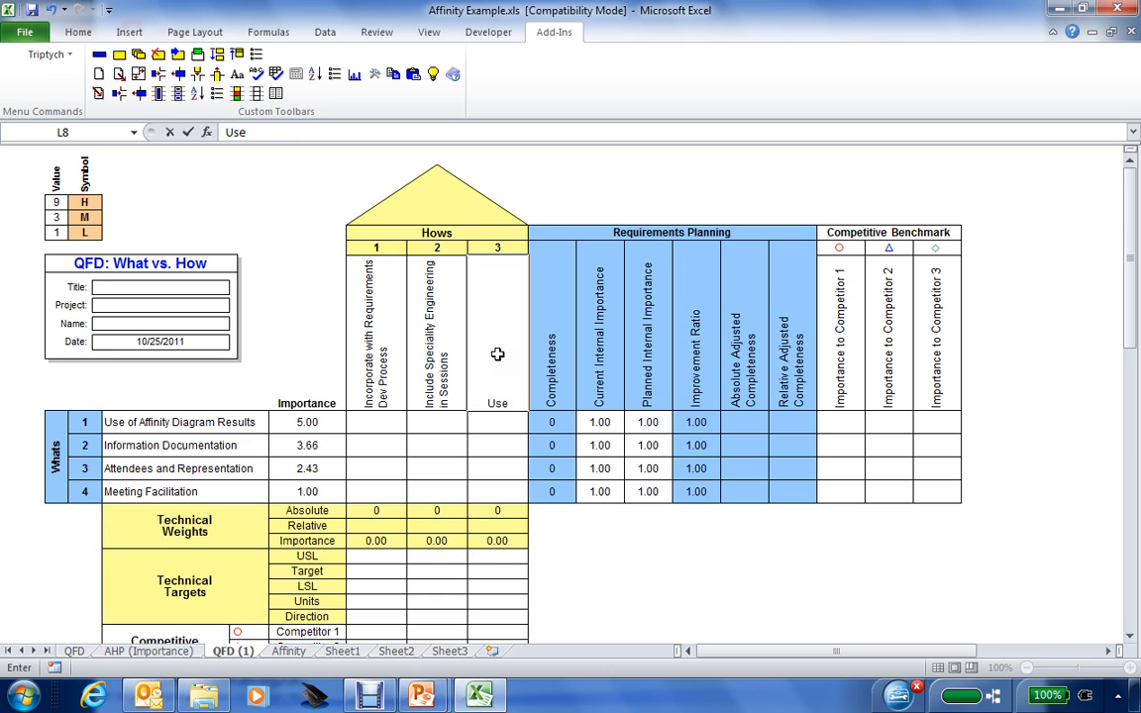
text(SW docume)
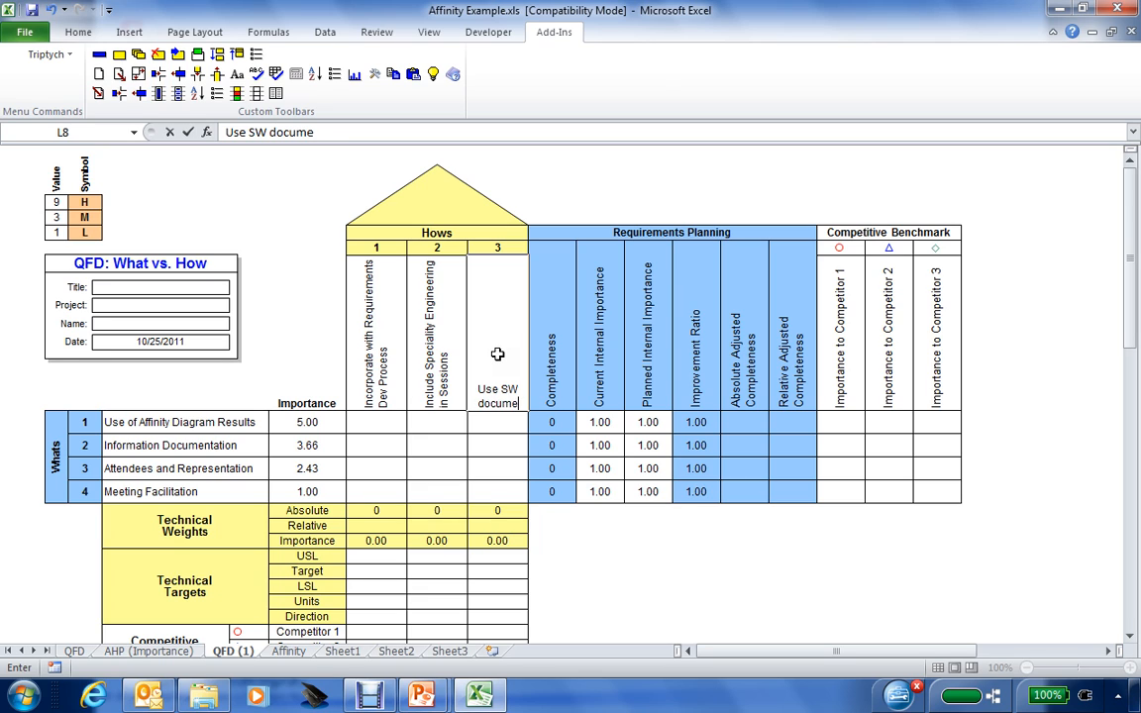
text(ntation tools)
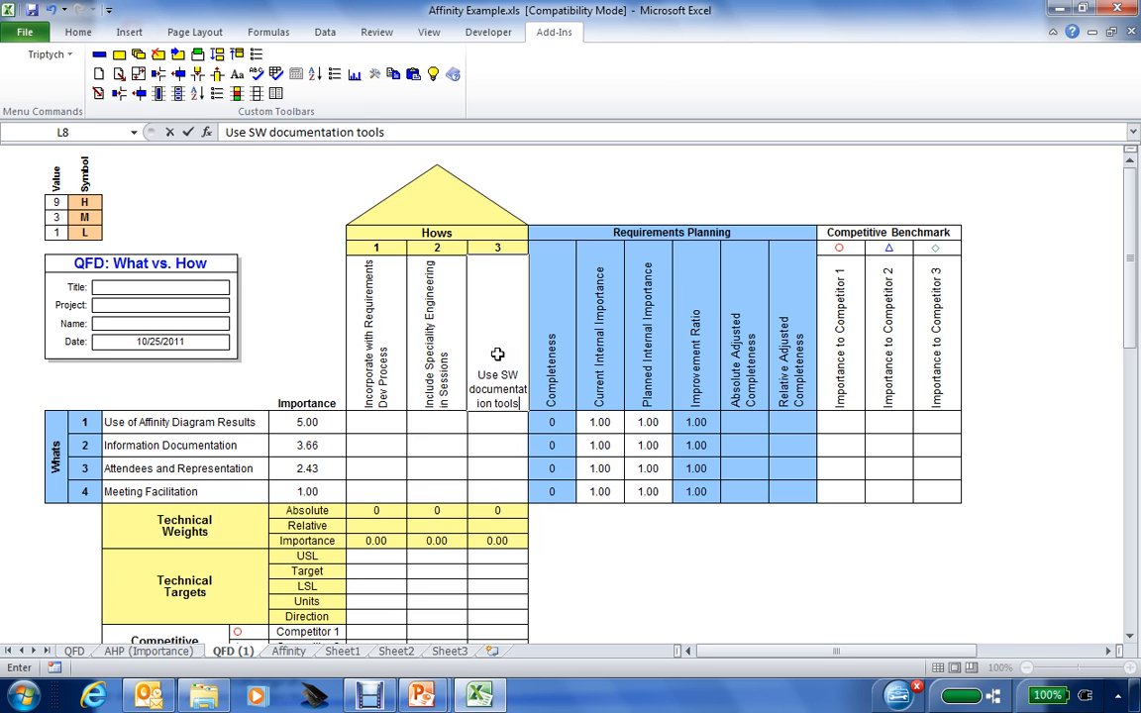
key(Return)
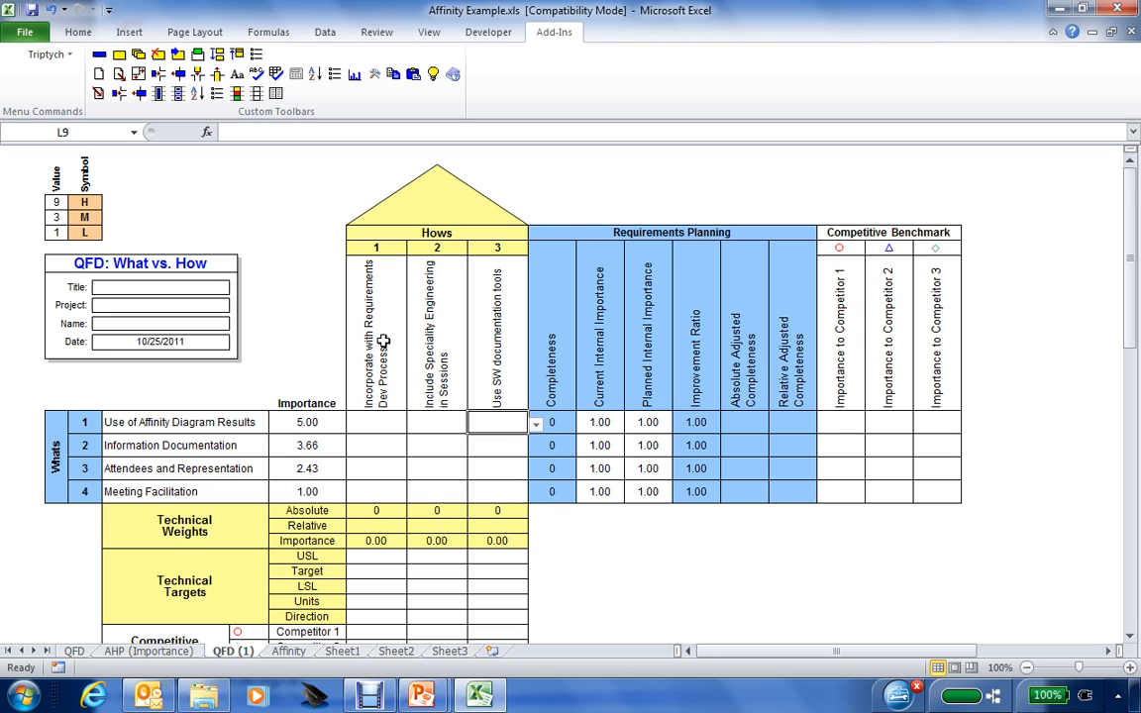
Step: Rate the "Use of Affinity Diagram Results" What as H, L and - against Hows 1, 2 and 3
click(377, 424)
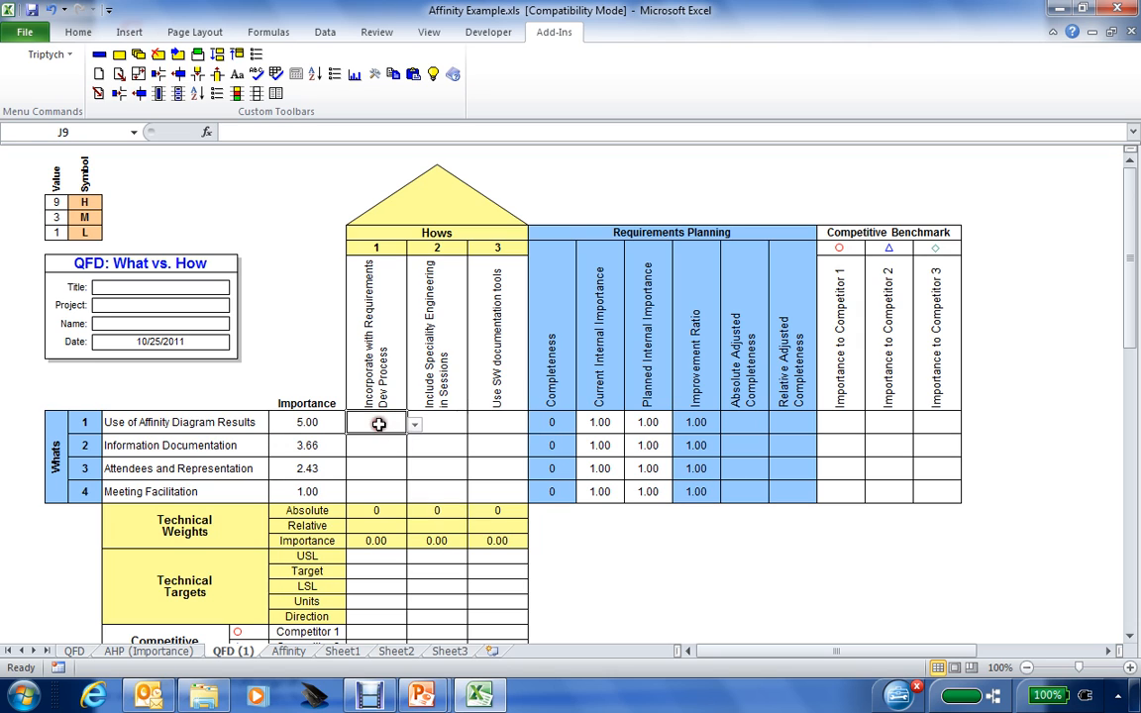
click(414, 424)
click(382, 440)
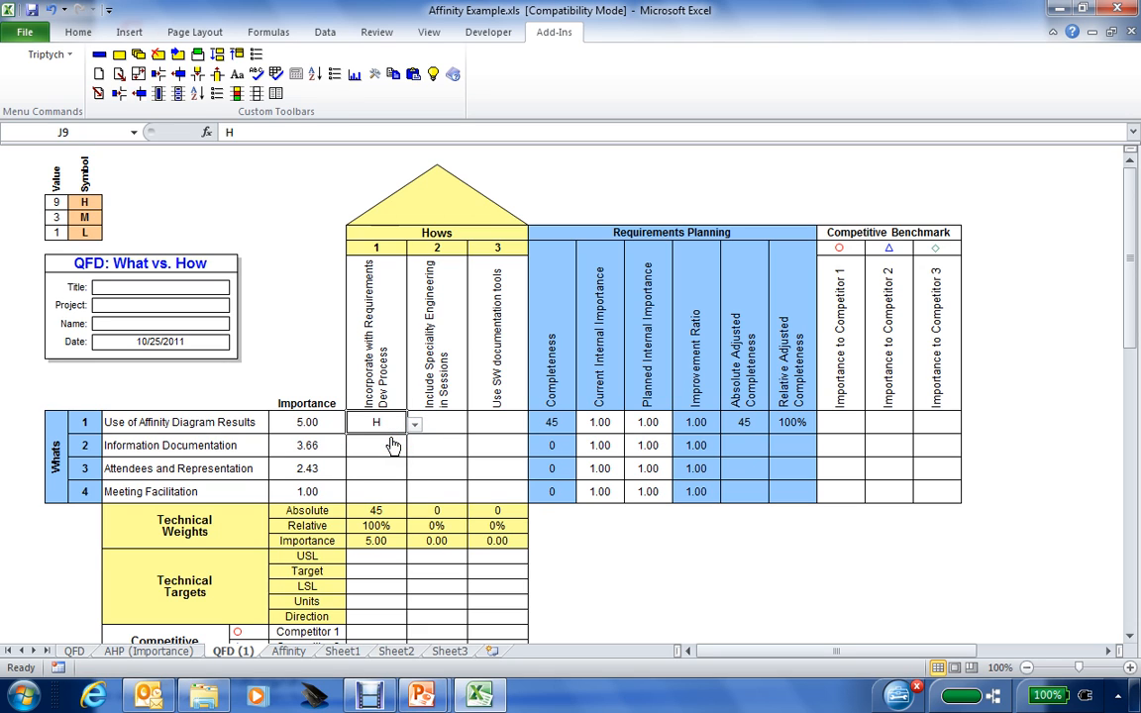
click(445, 420)
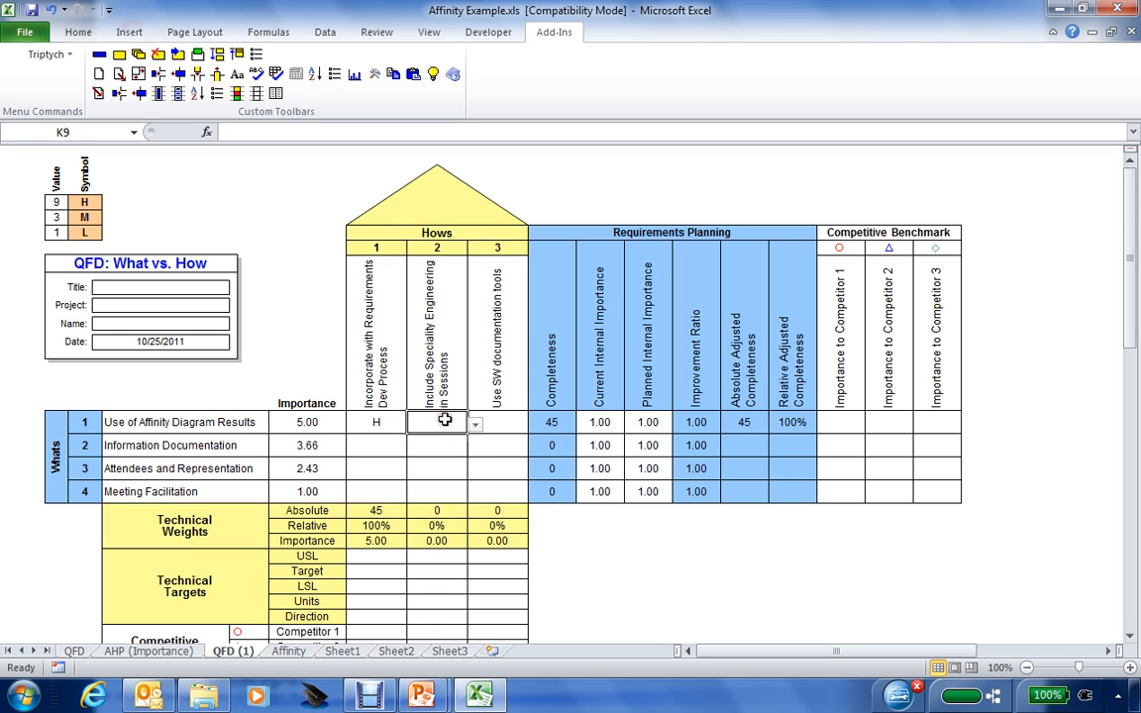
click(476, 426)
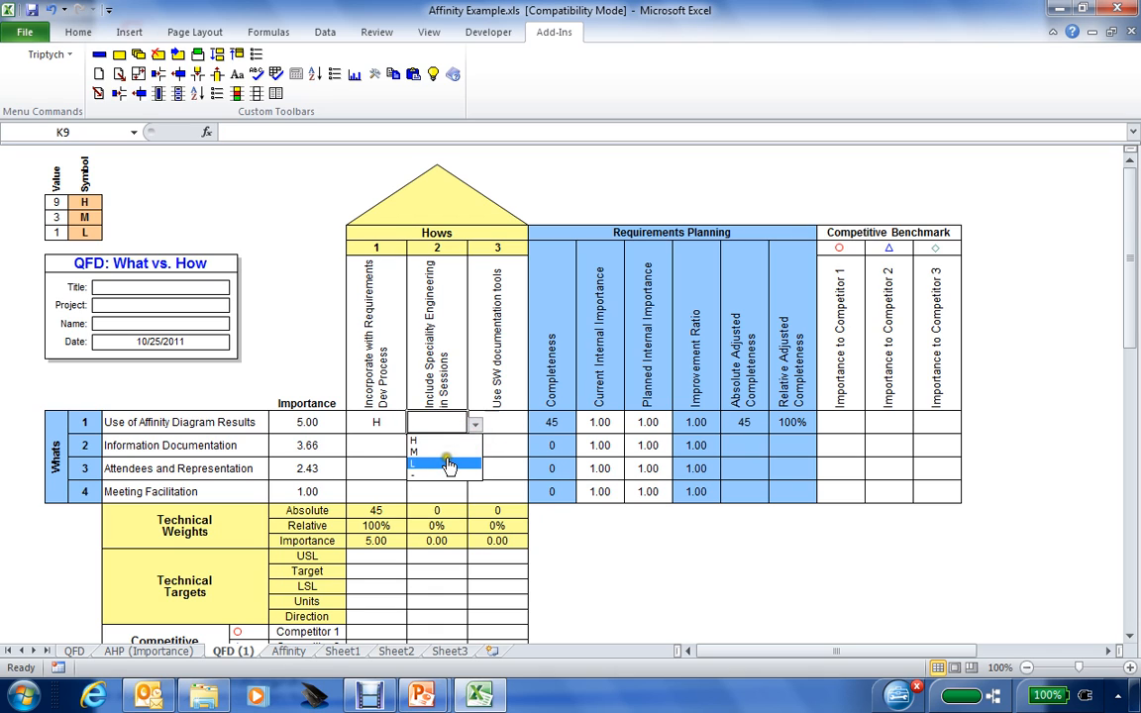
click(441, 462)
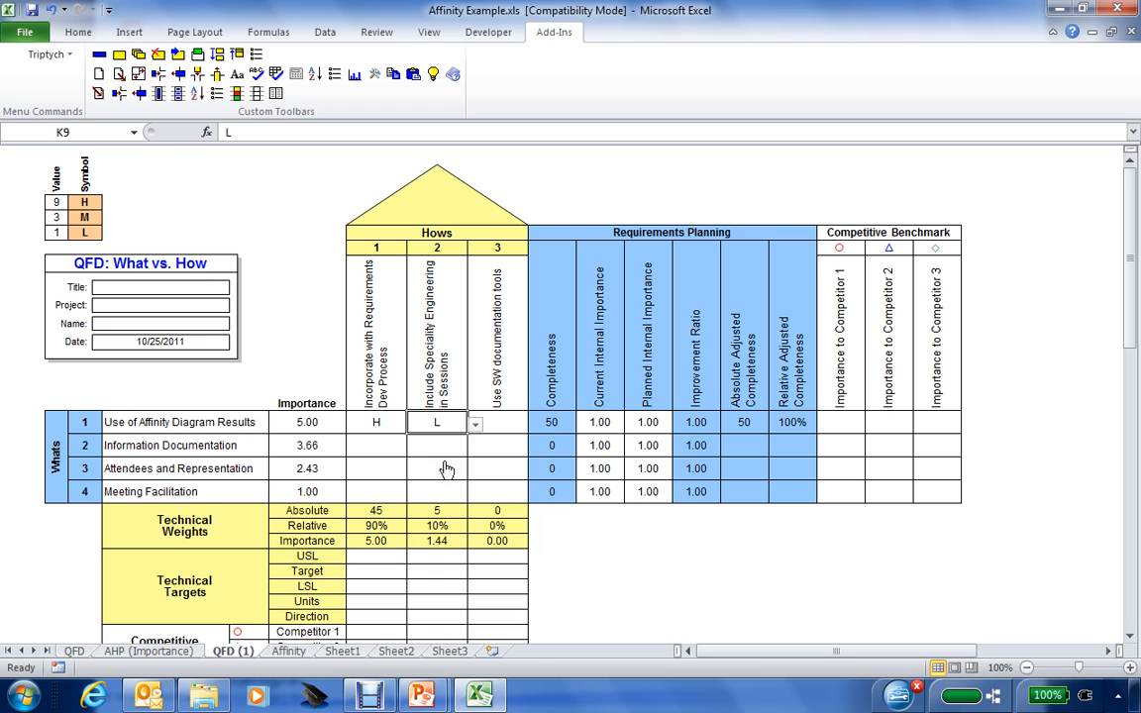
click(500, 423)
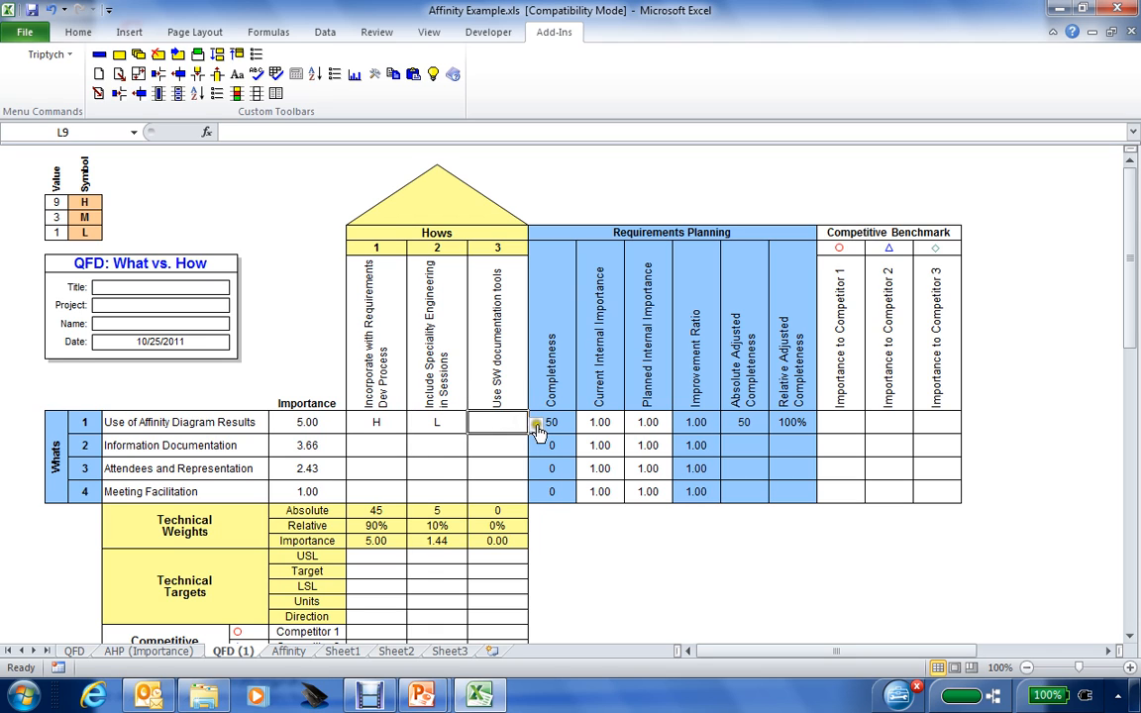
click(535, 426)
click(501, 480)
Step: Rate the "Information Documentation" What as H against How 3, L against How 2 and M against How 1
click(499, 444)
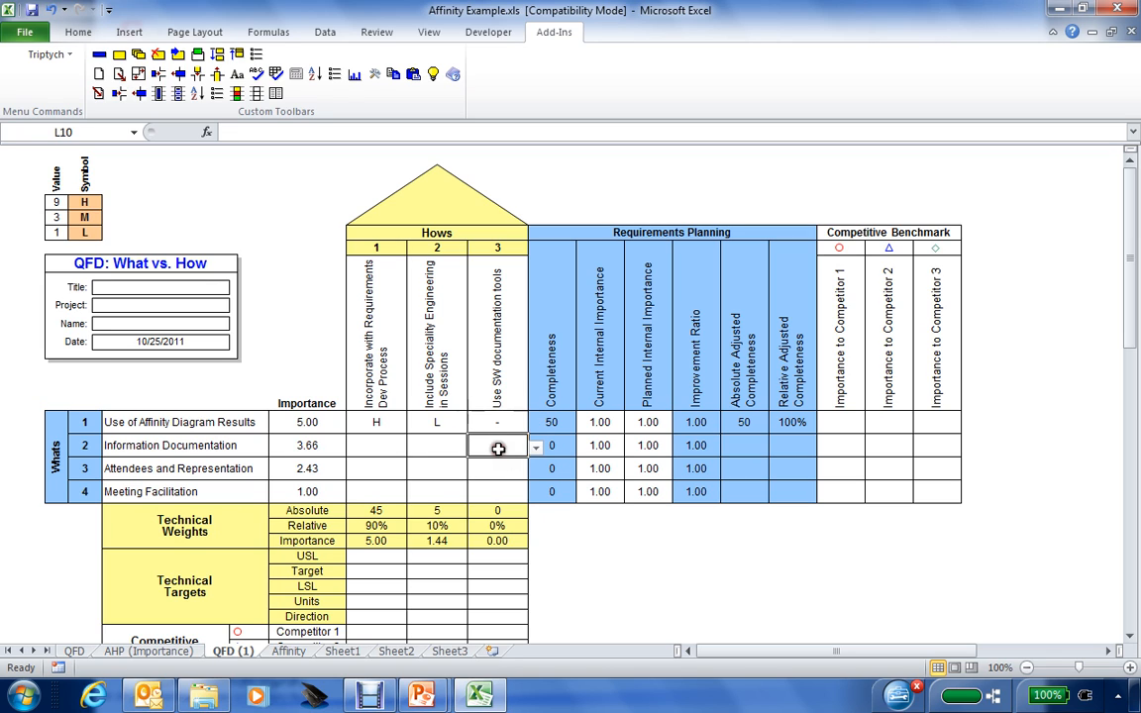
click(535, 448)
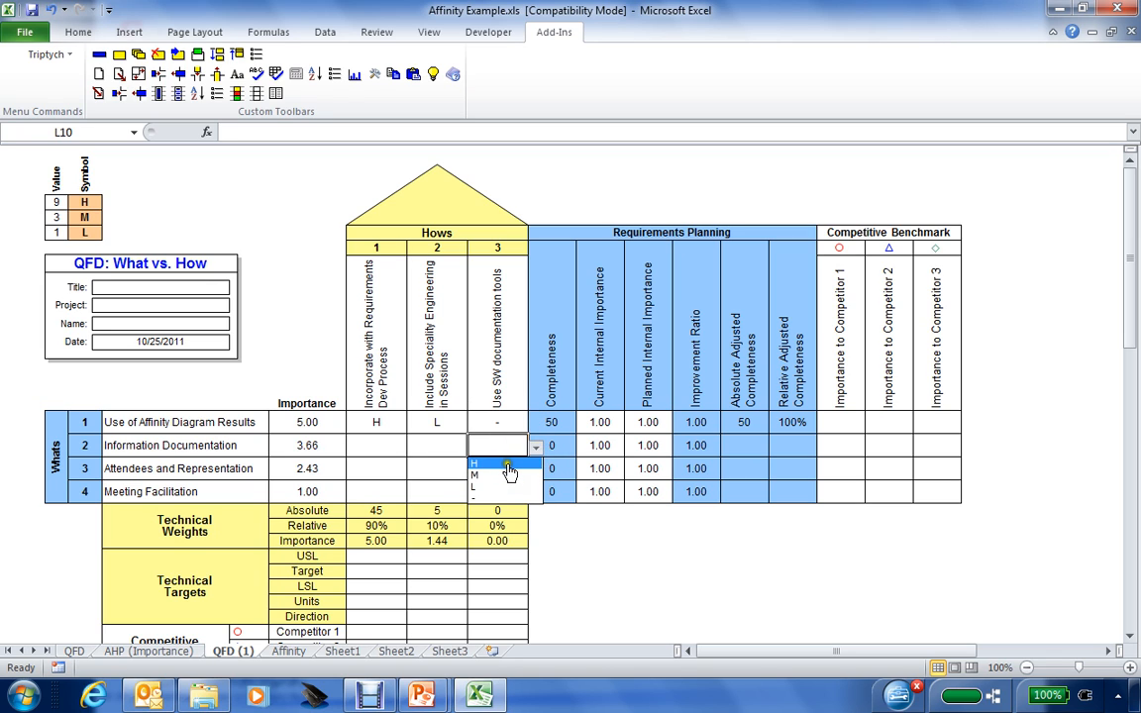
click(507, 464)
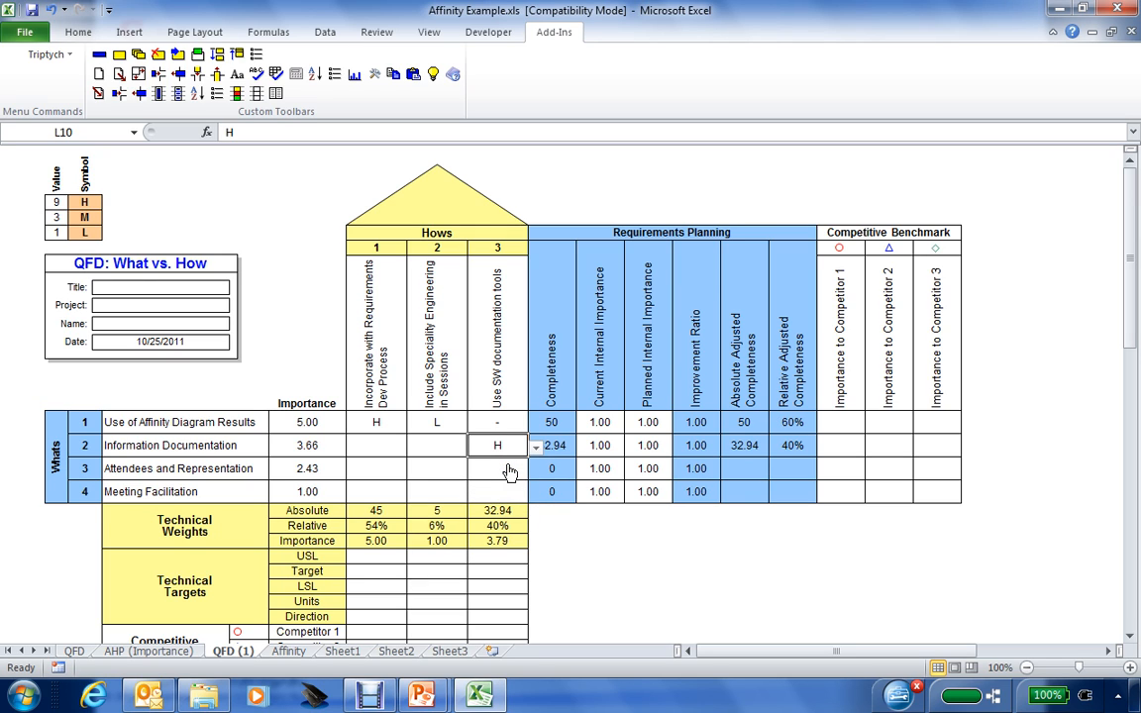
click(436, 445)
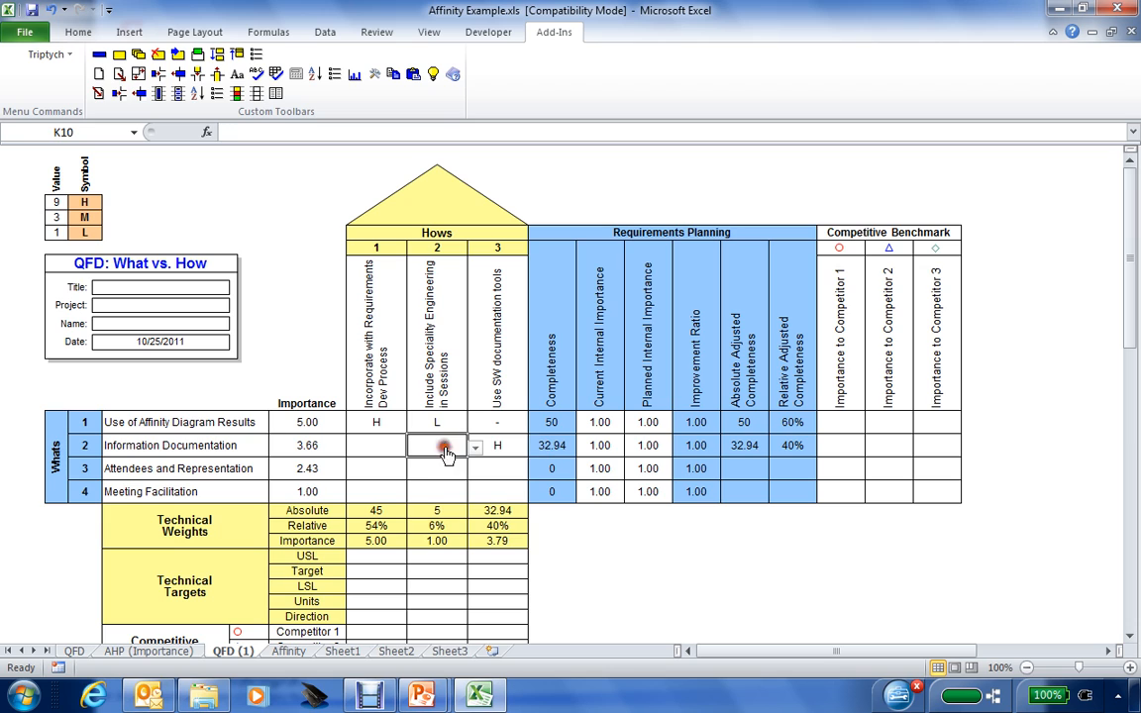
click(476, 448)
click(436, 483)
click(368, 446)
click(412, 448)
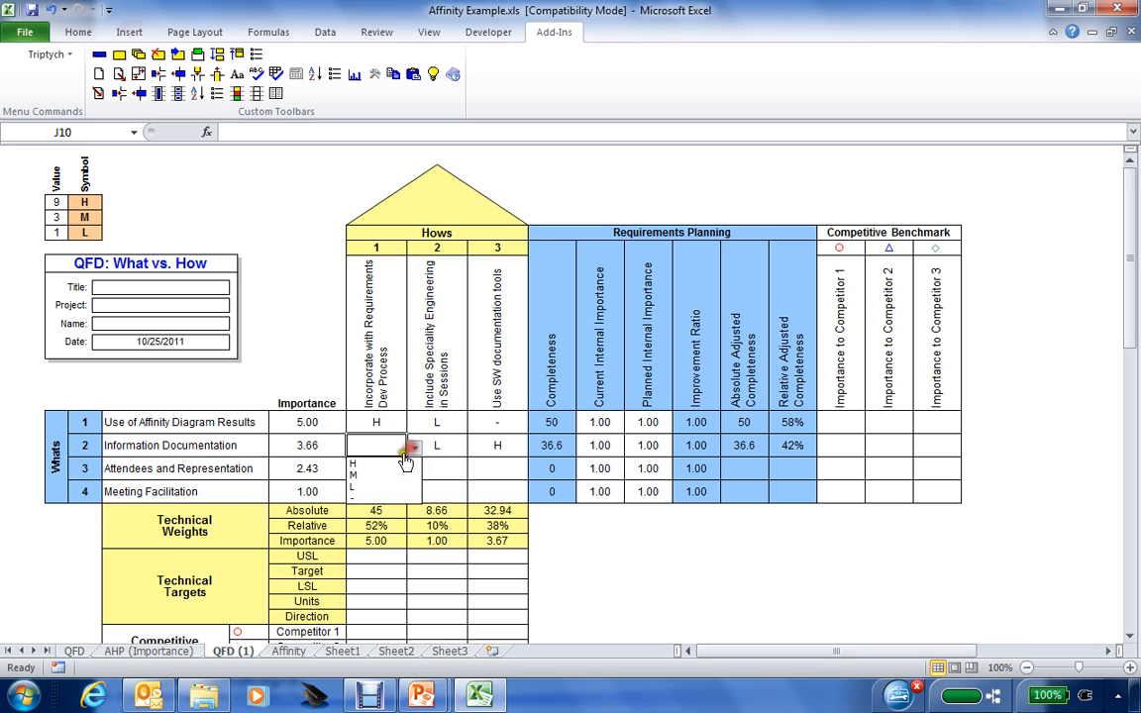
click(385, 476)
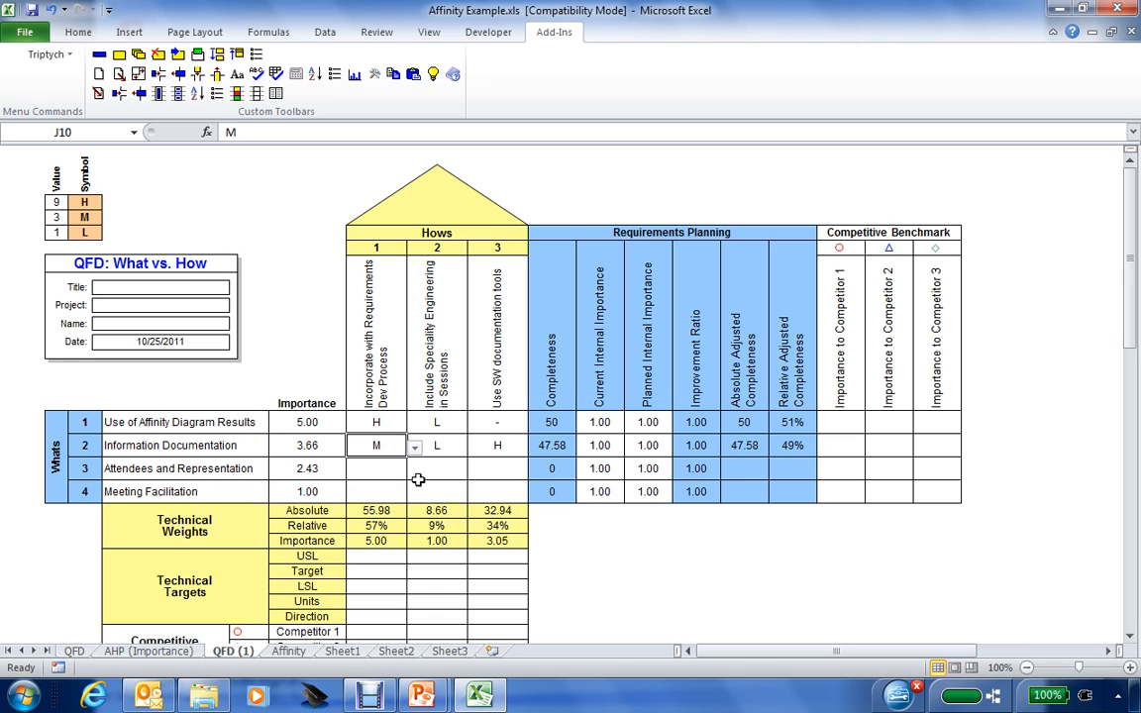
Step: Rate "Attendees and Representation" as H against the second How and review the Importance weights of Hows 3 and 2
click(444, 469)
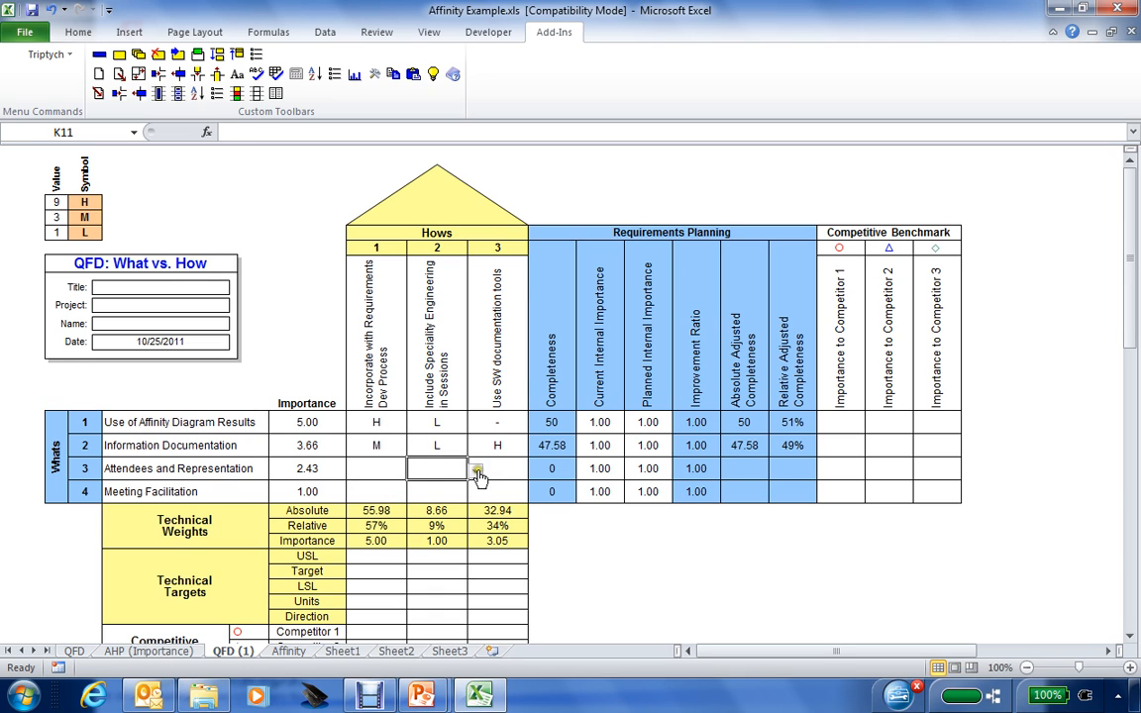
click(476, 471)
click(443, 492)
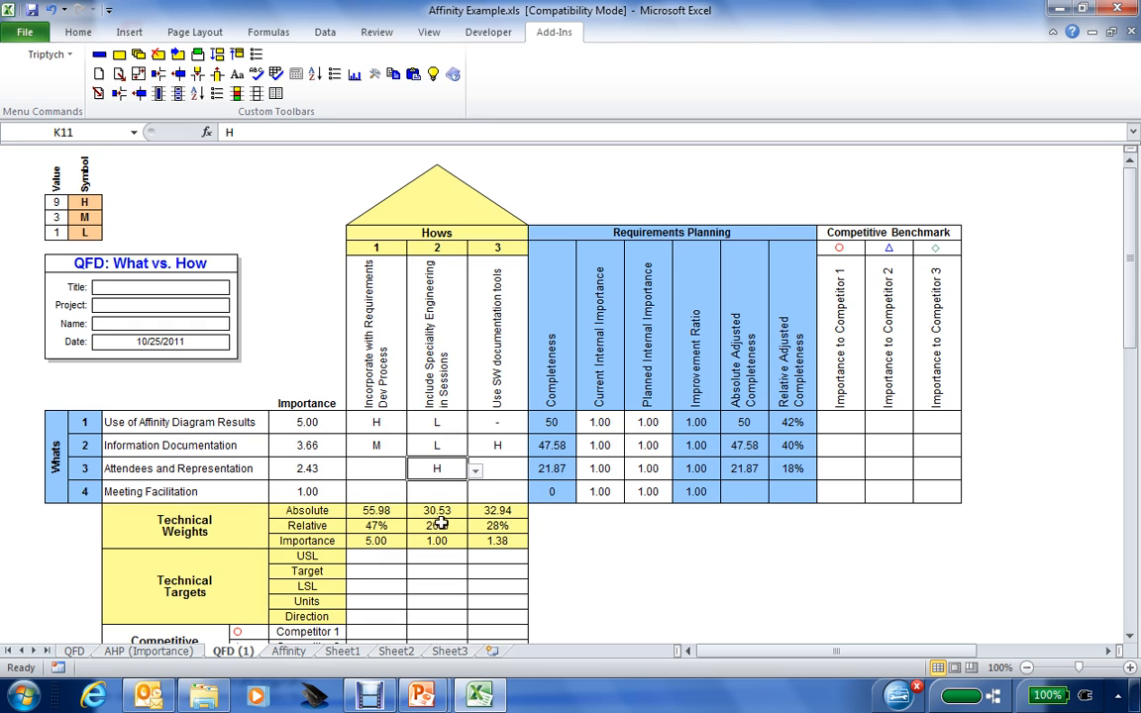
click(504, 541)
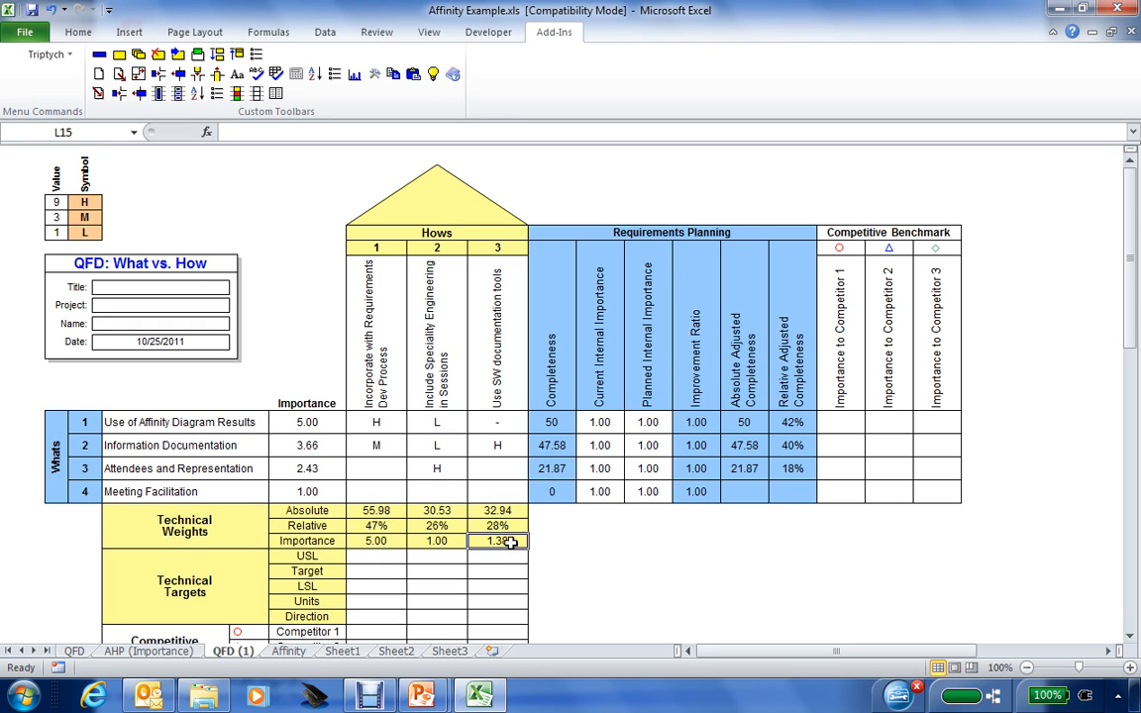
click(437, 541)
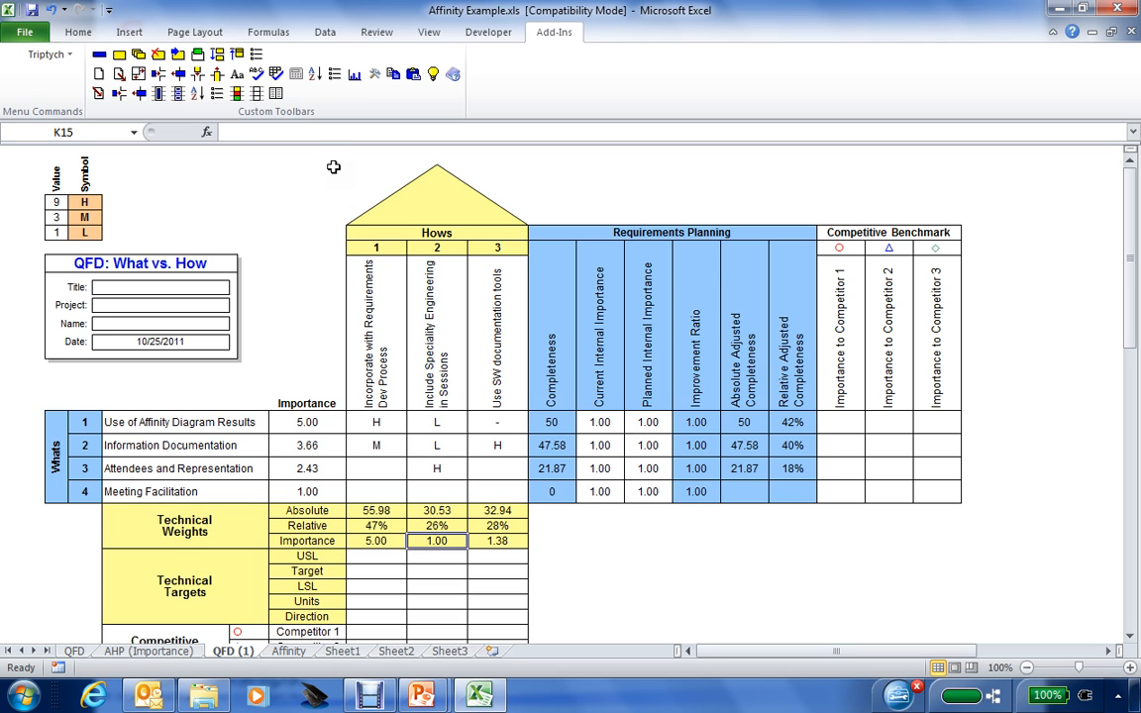
Step: Add the Technical Importance Pareto and Completeness graphs to the QFD worksheet
click(355, 77)
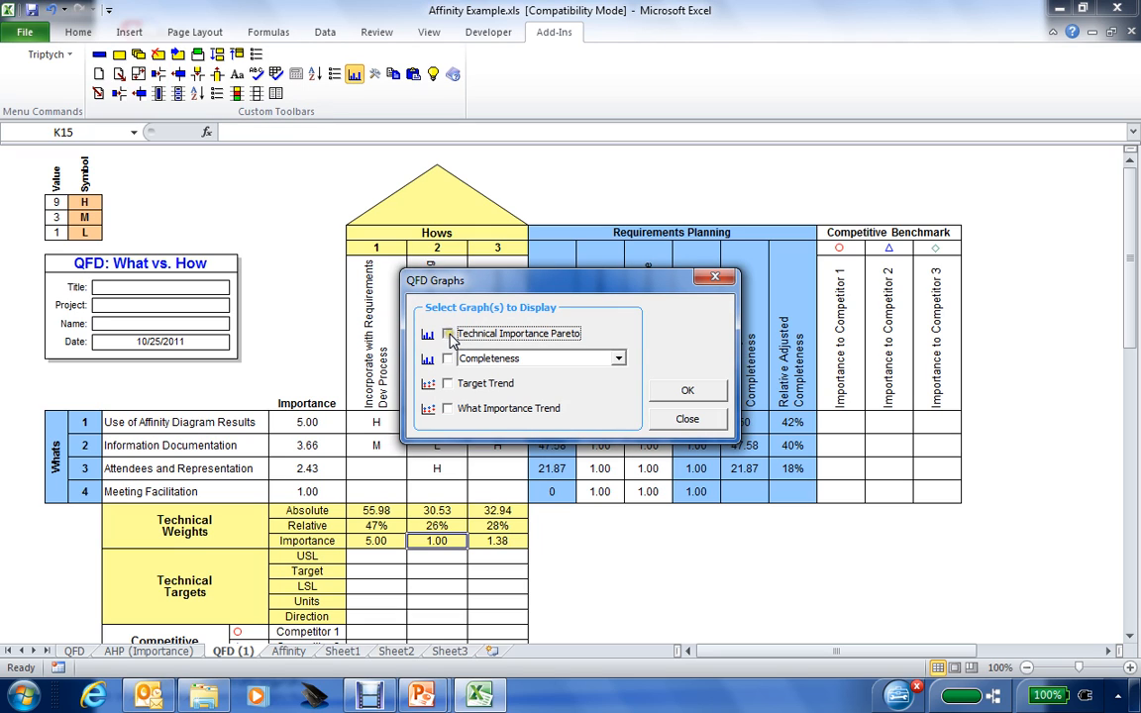
click(448, 334)
click(448, 359)
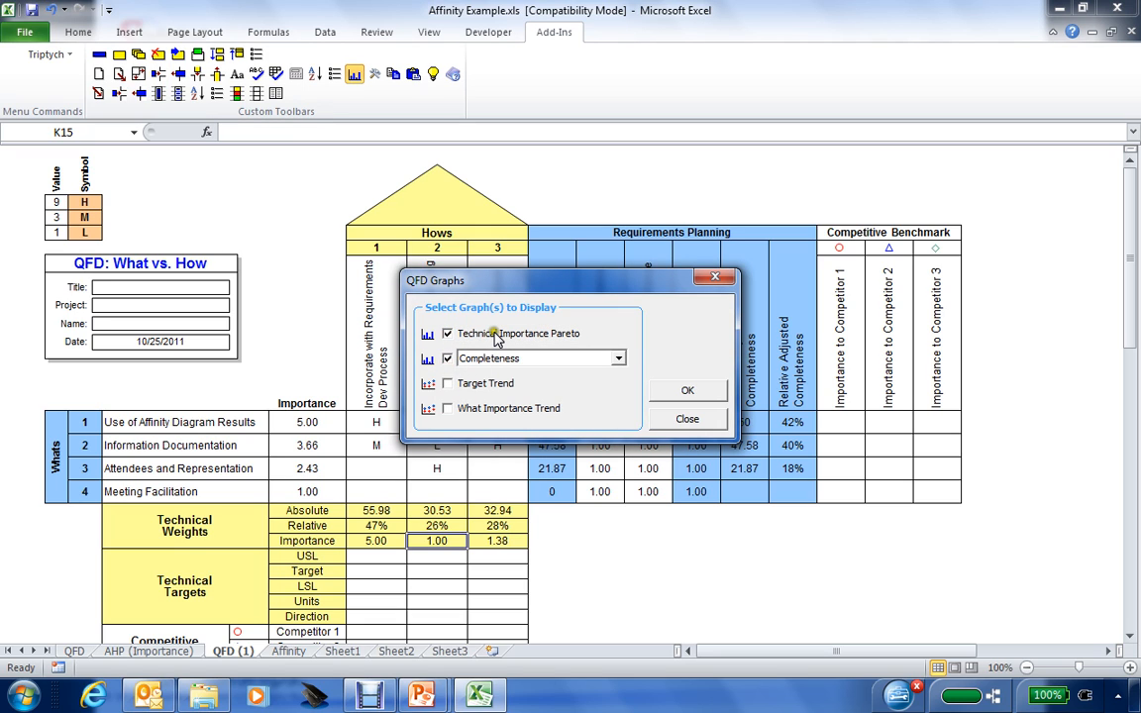
click(619, 360)
click(619, 362)
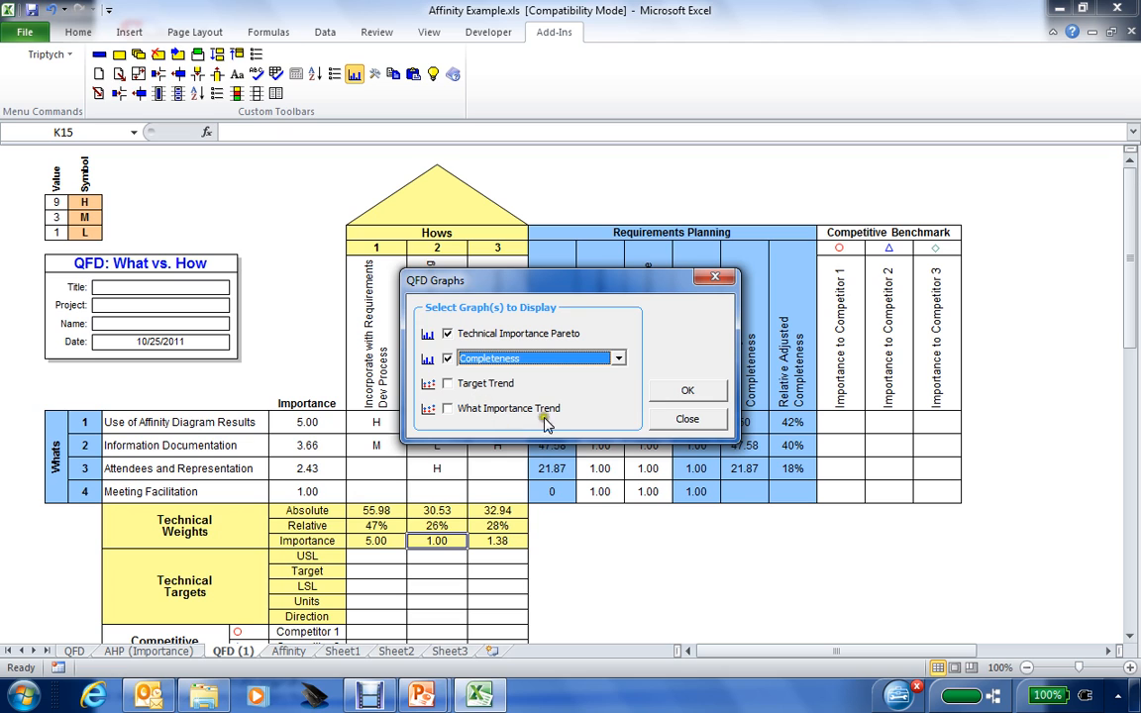
click(680, 393)
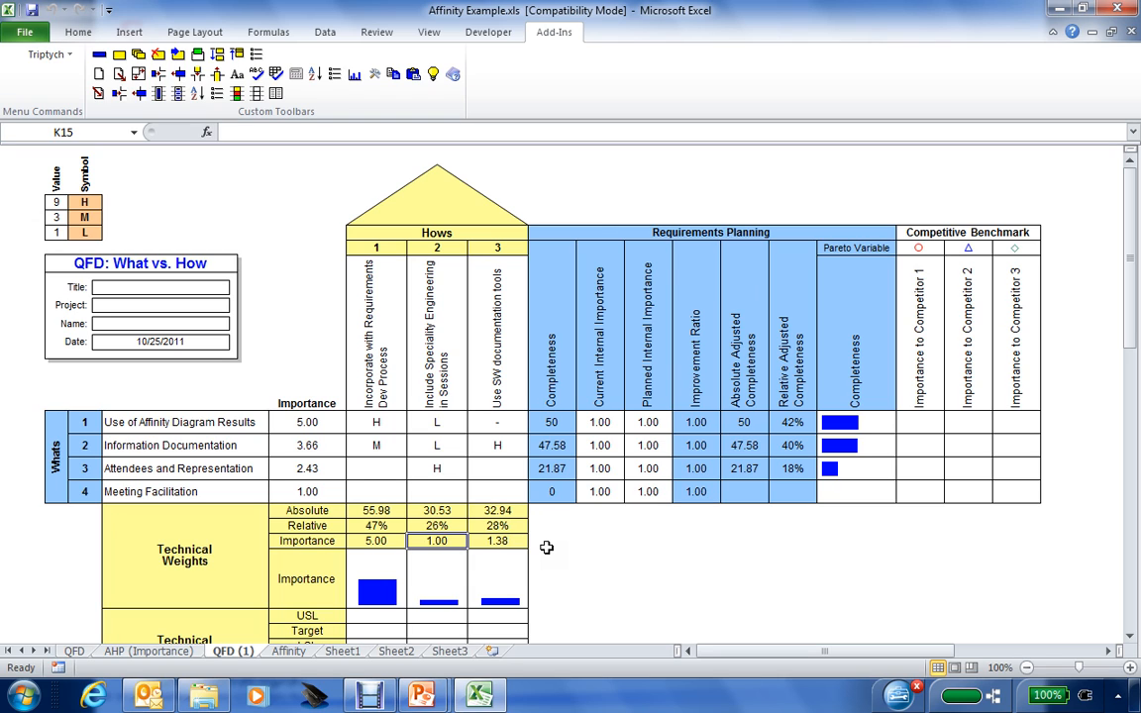
Step: Check the QFD (1) worksheet for problems, examine the Empty Whats details and locate the affected What in the matrix
click(120, 77)
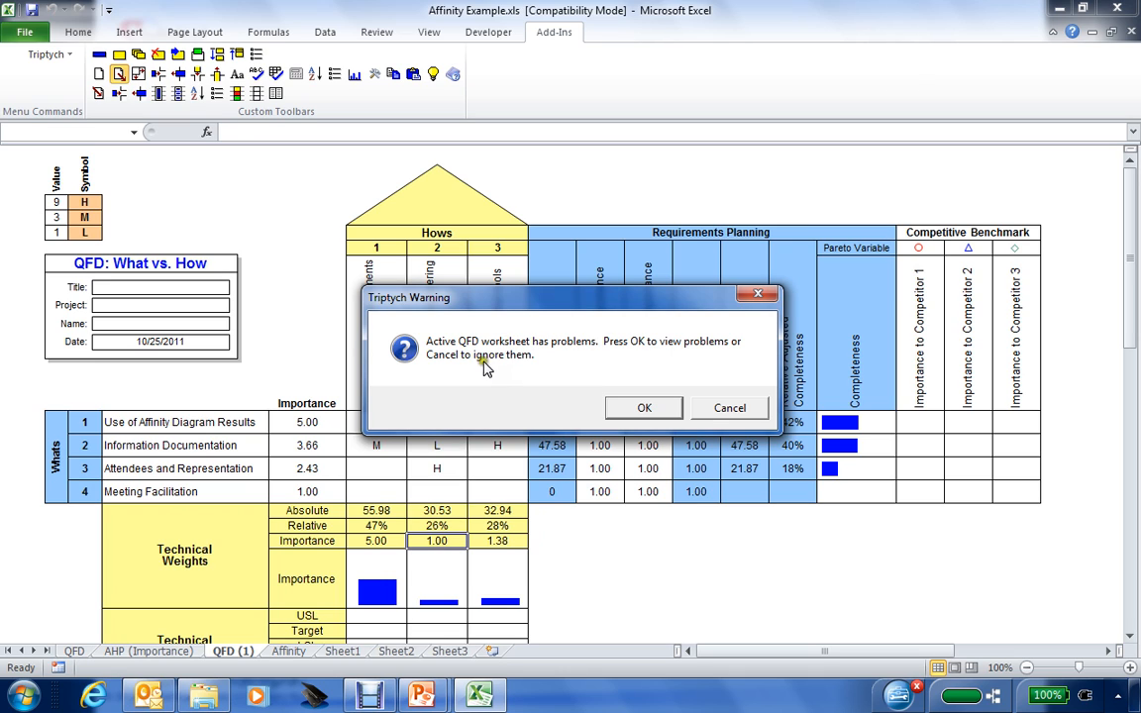
click(630, 414)
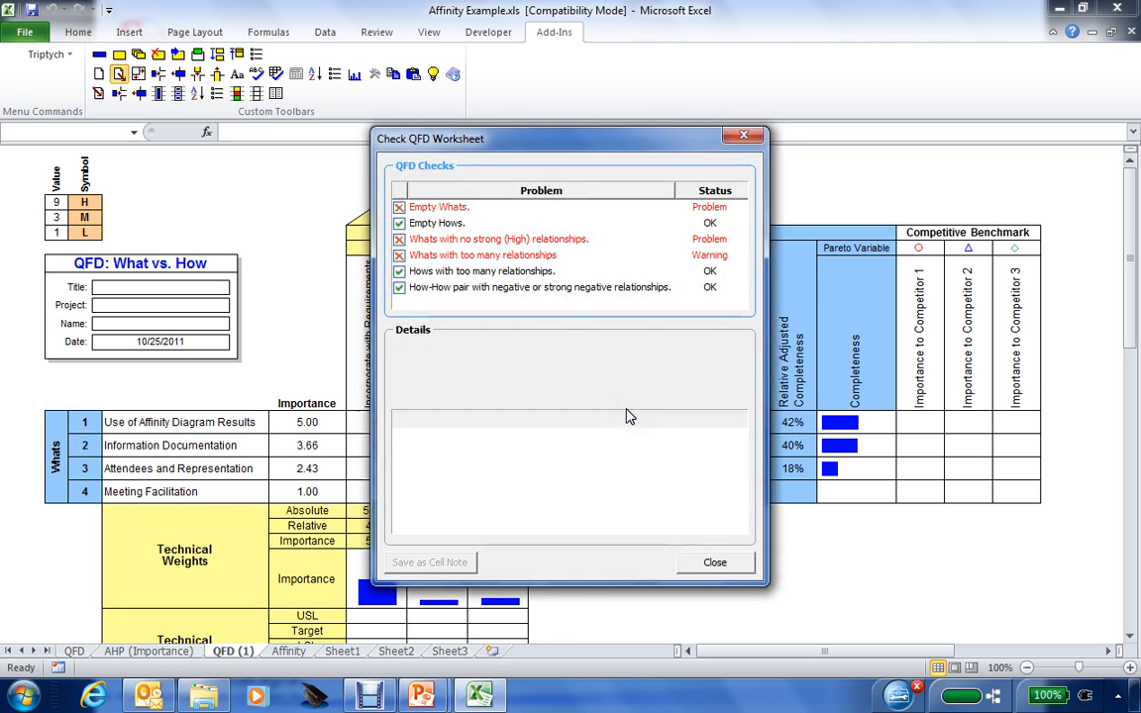
drag(540, 146, 724, 134)
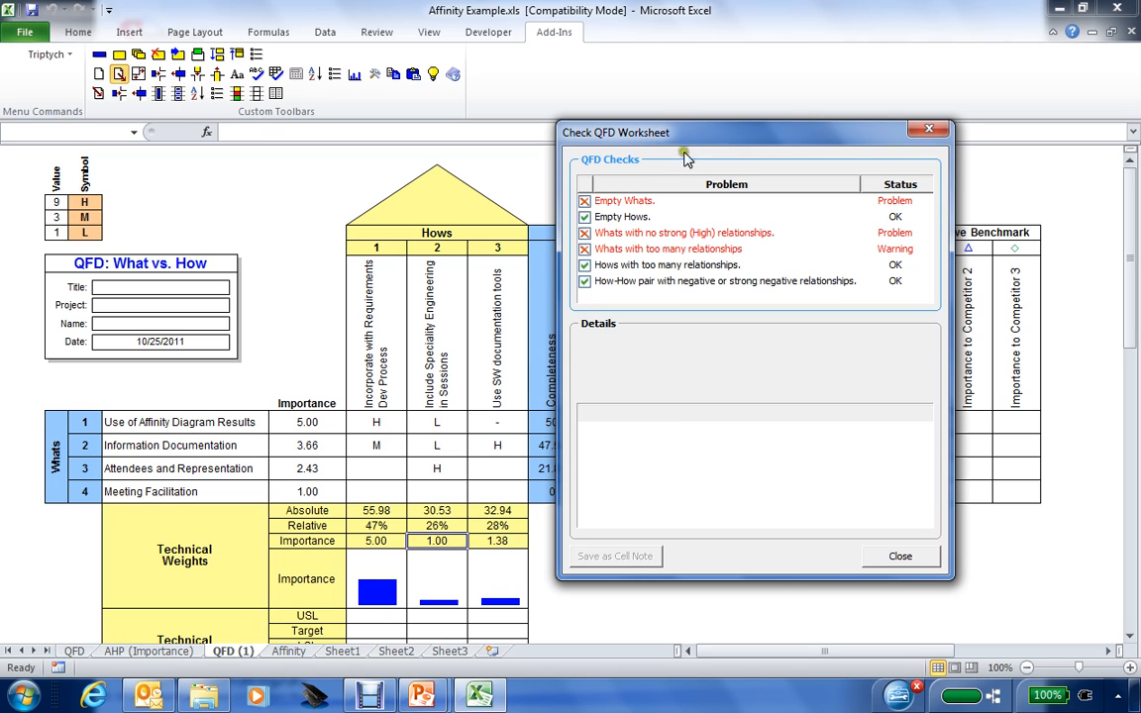
click(614, 210)
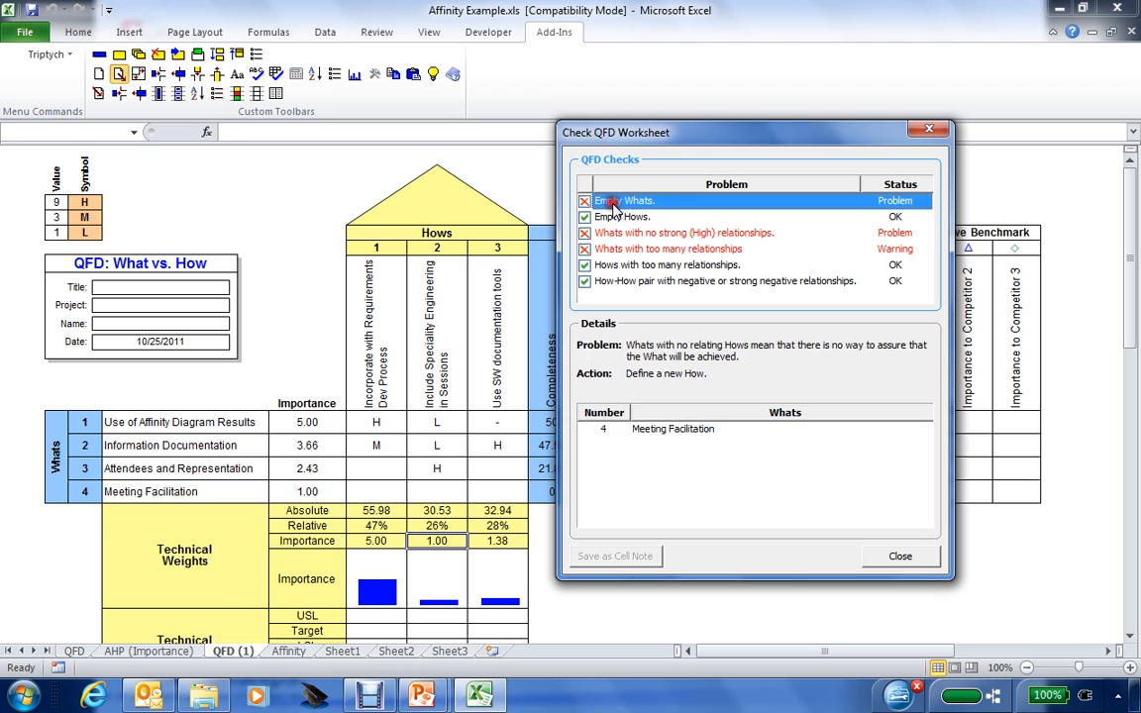
click(601, 431)
click(651, 433)
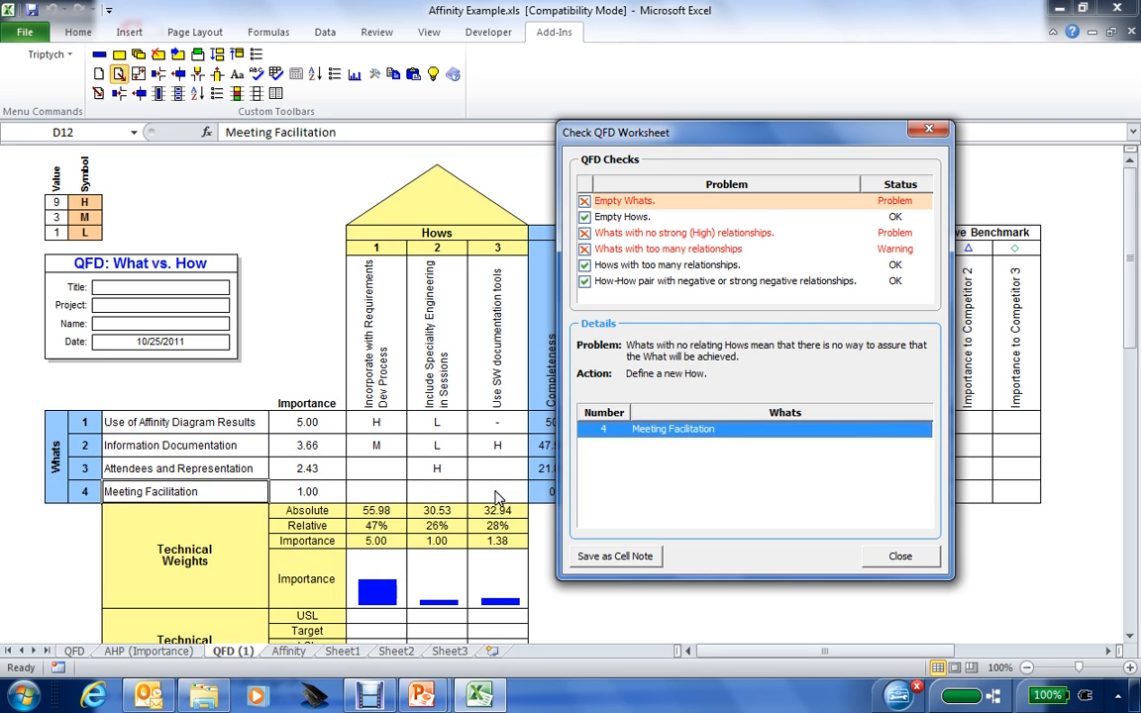
Step: Examine the Whats listed as having no strong relationships and too many relationships, and close the worksheet check
click(624, 236)
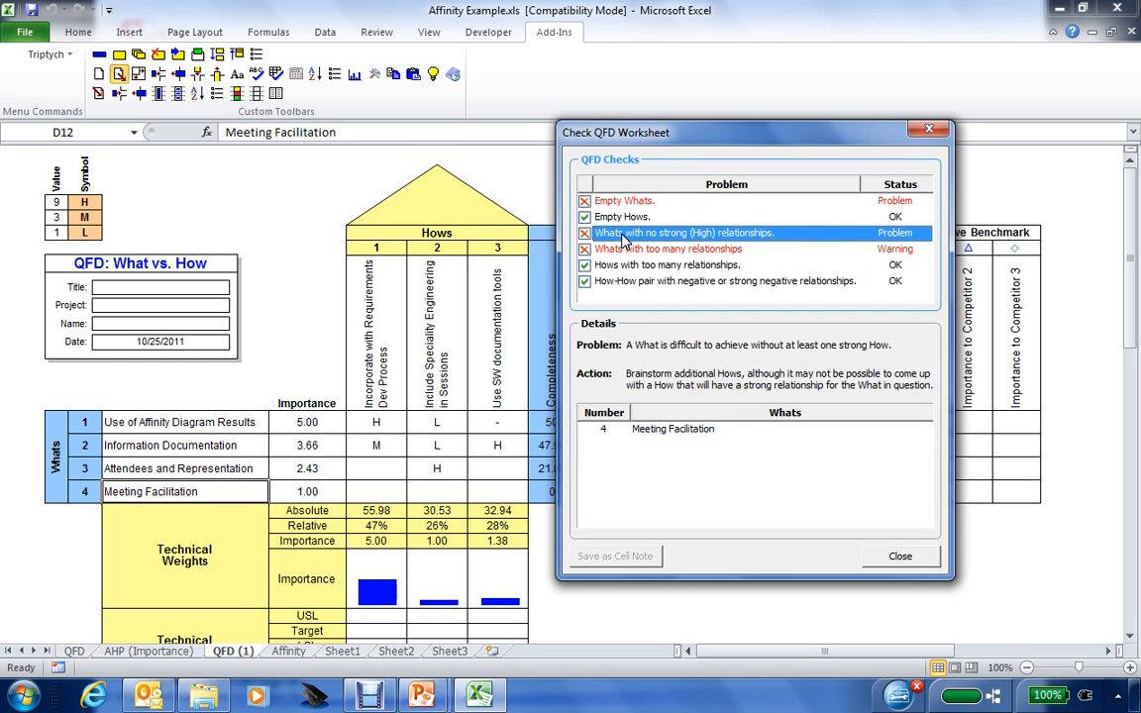
click(653, 433)
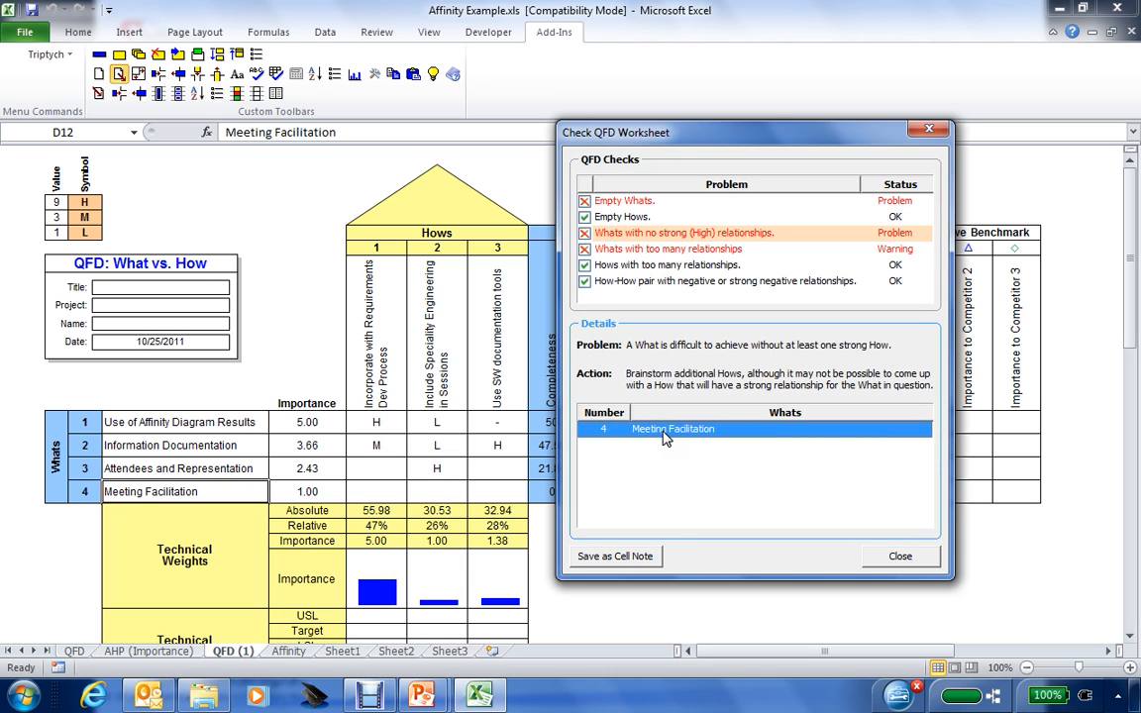
click(626, 256)
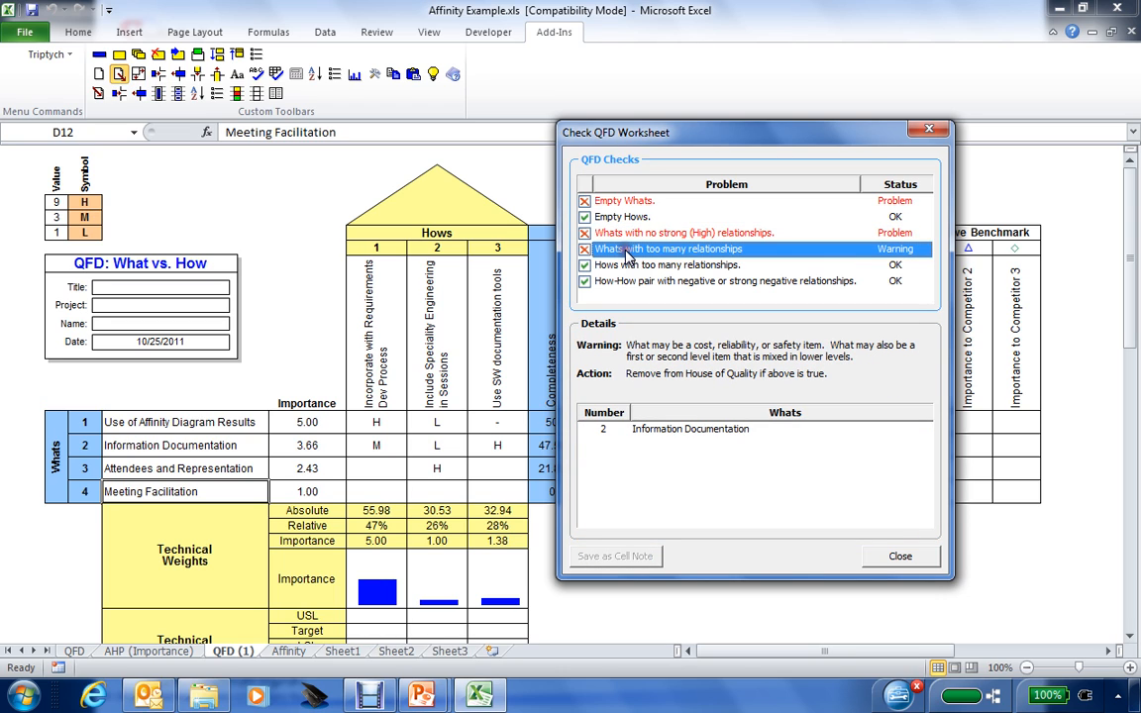
click(656, 433)
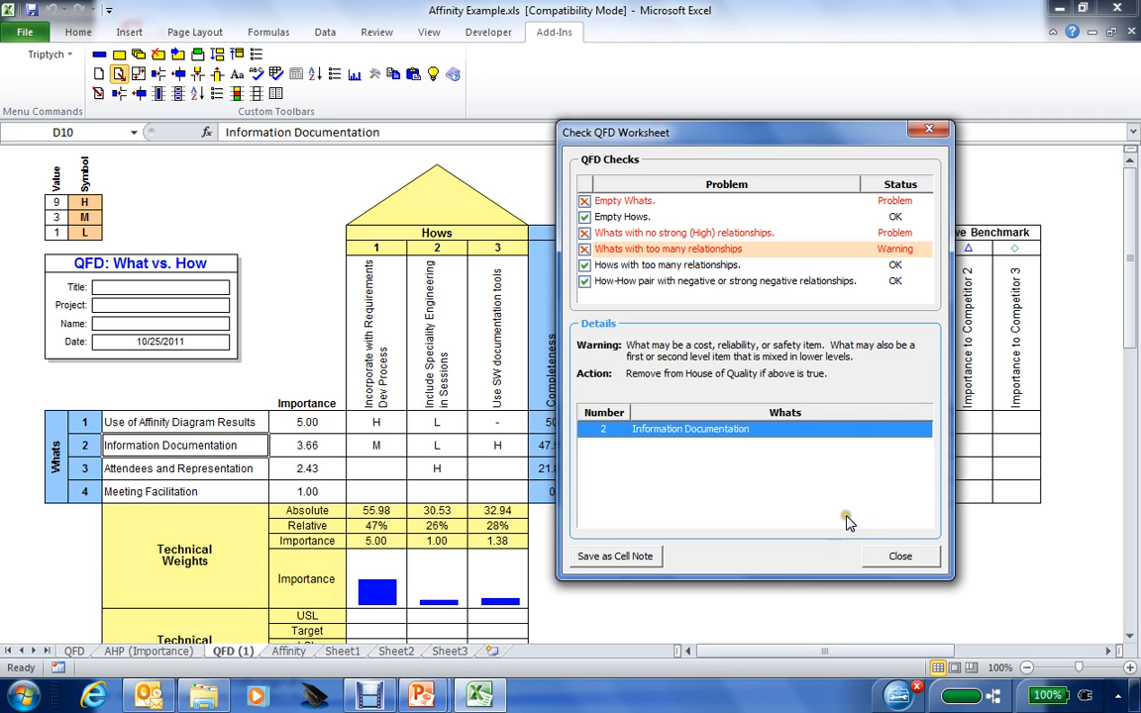
click(896, 559)
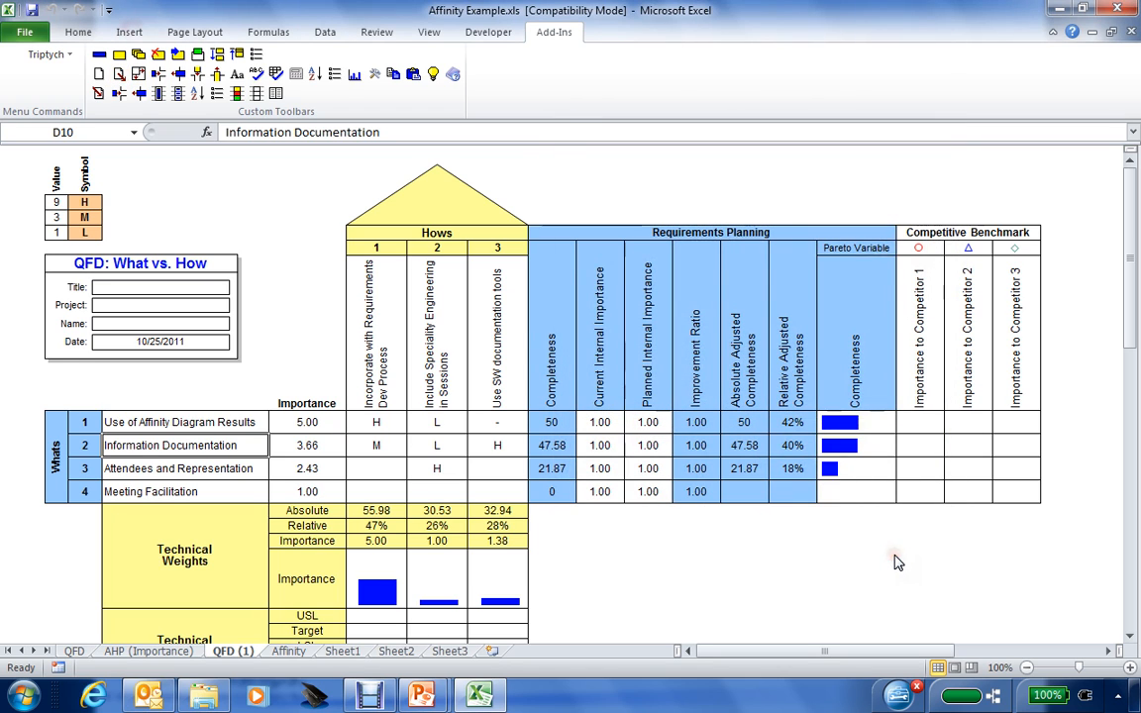
Step: Flow the Hows marked "Flow" down to a new QFD worksheet named QFD (1) (1), ignoring the worksheet problems
click(118, 76)
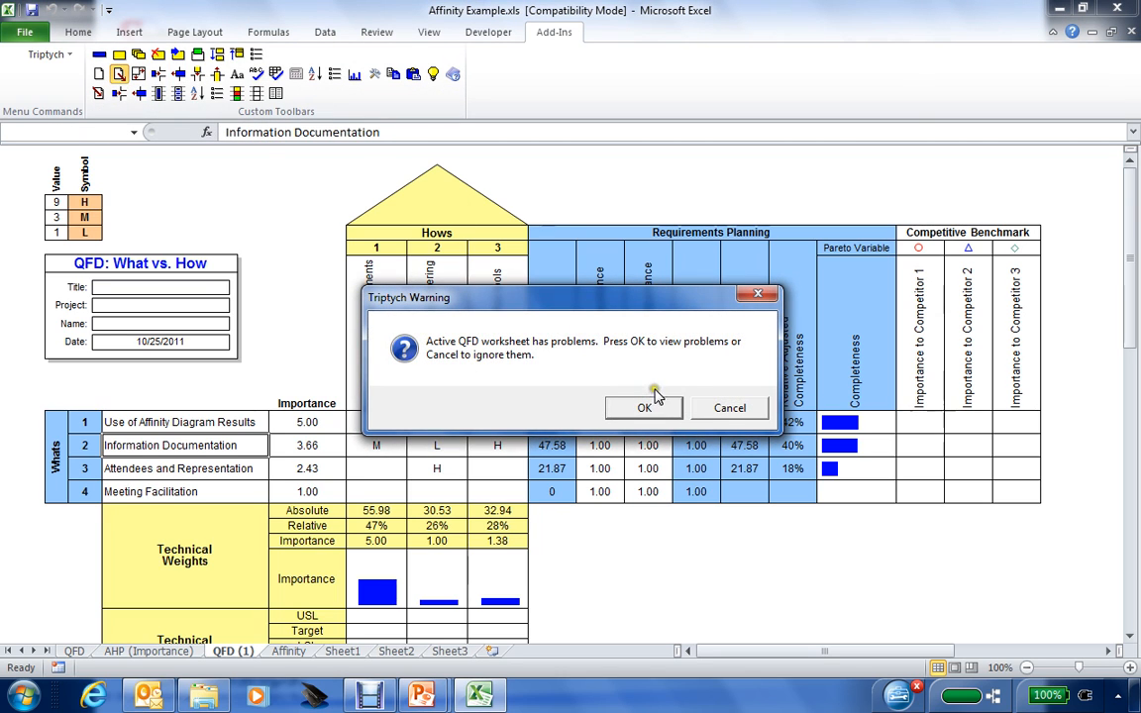
click(728, 408)
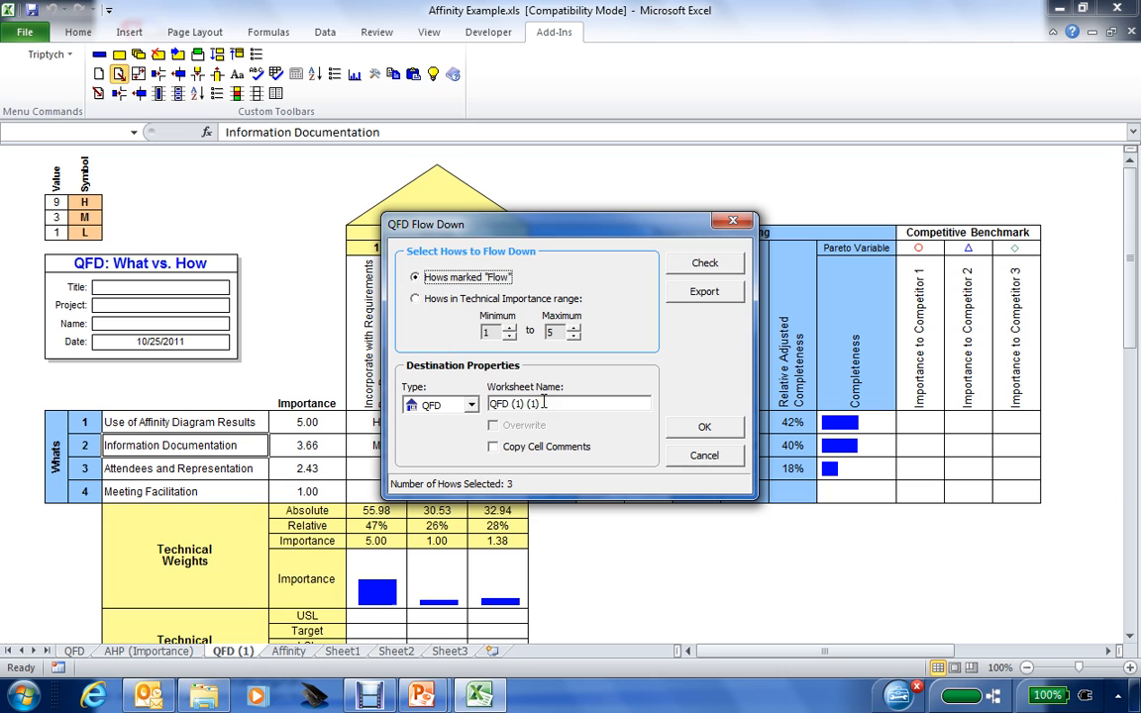
click(691, 434)
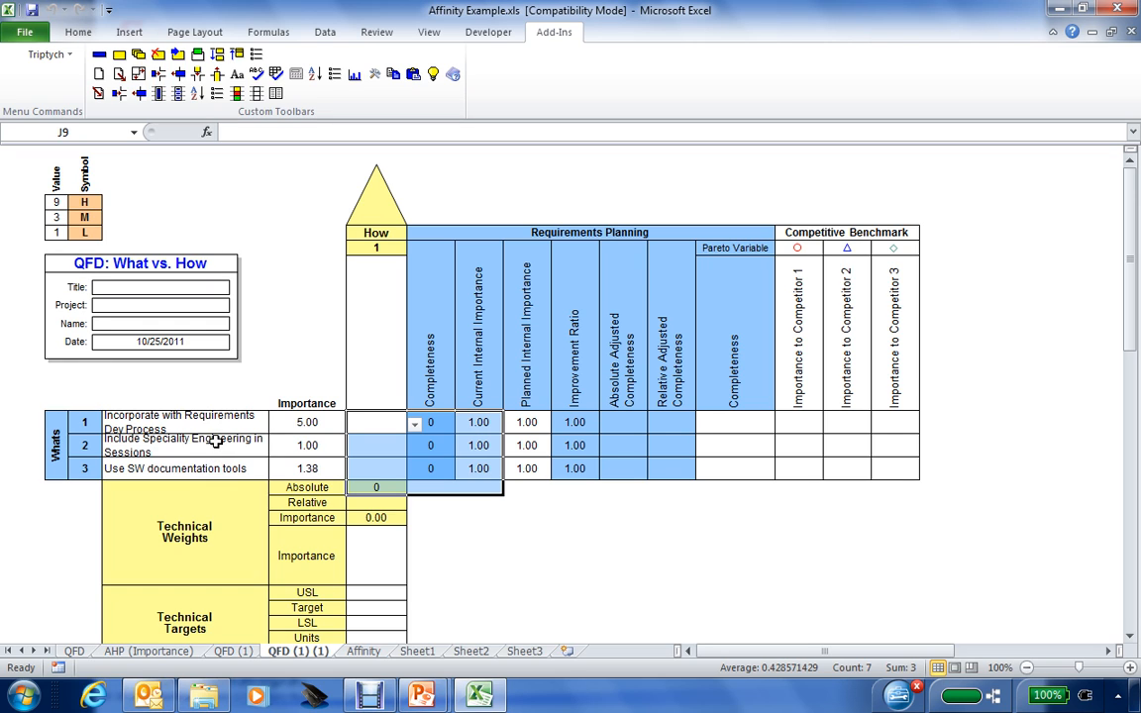
Step: Insert another How column at the first How of the QFD (1) (1) matrix
click(478, 547)
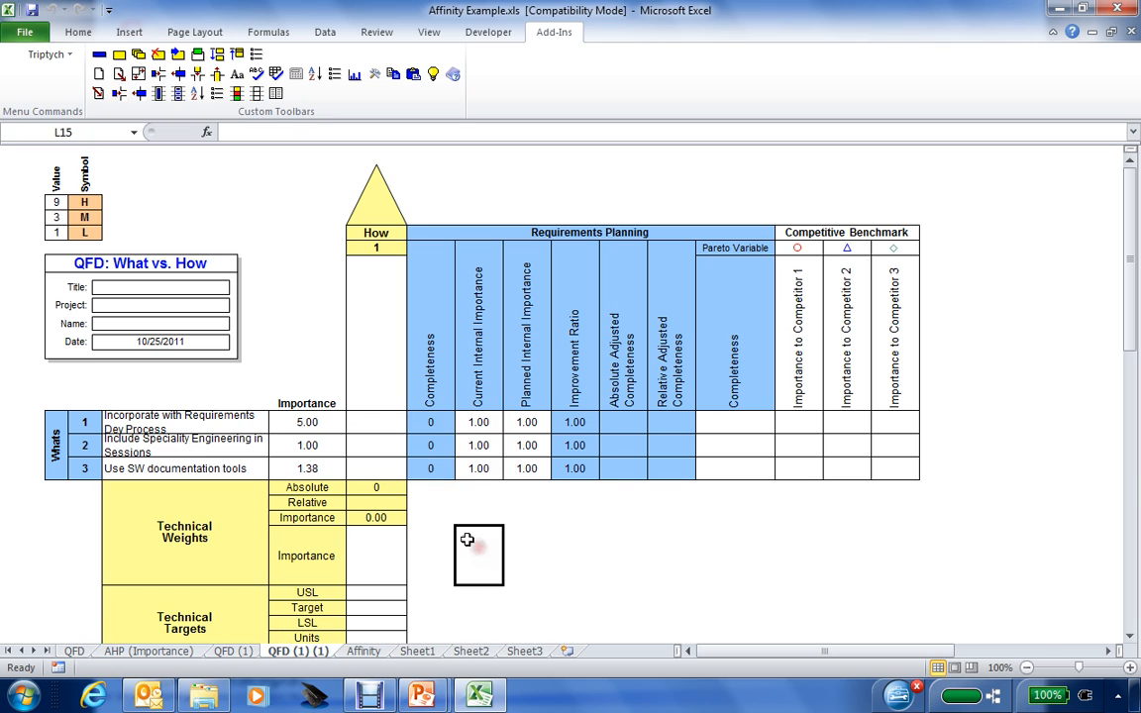
right_click(371, 361)
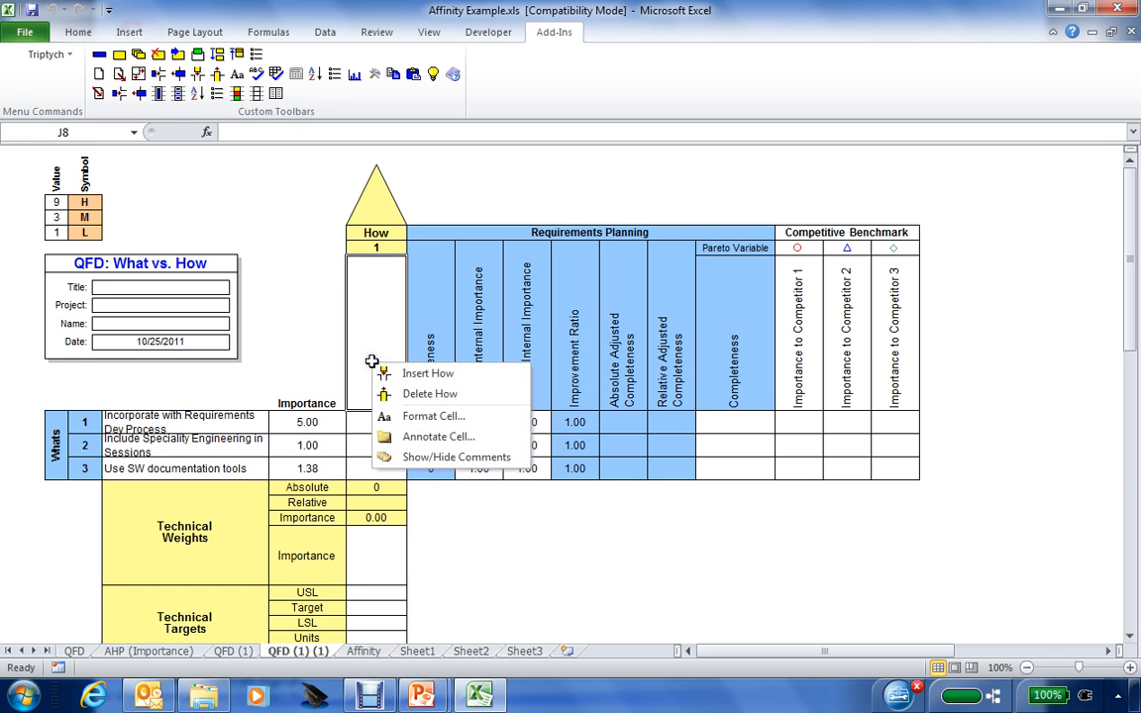
click(413, 377)
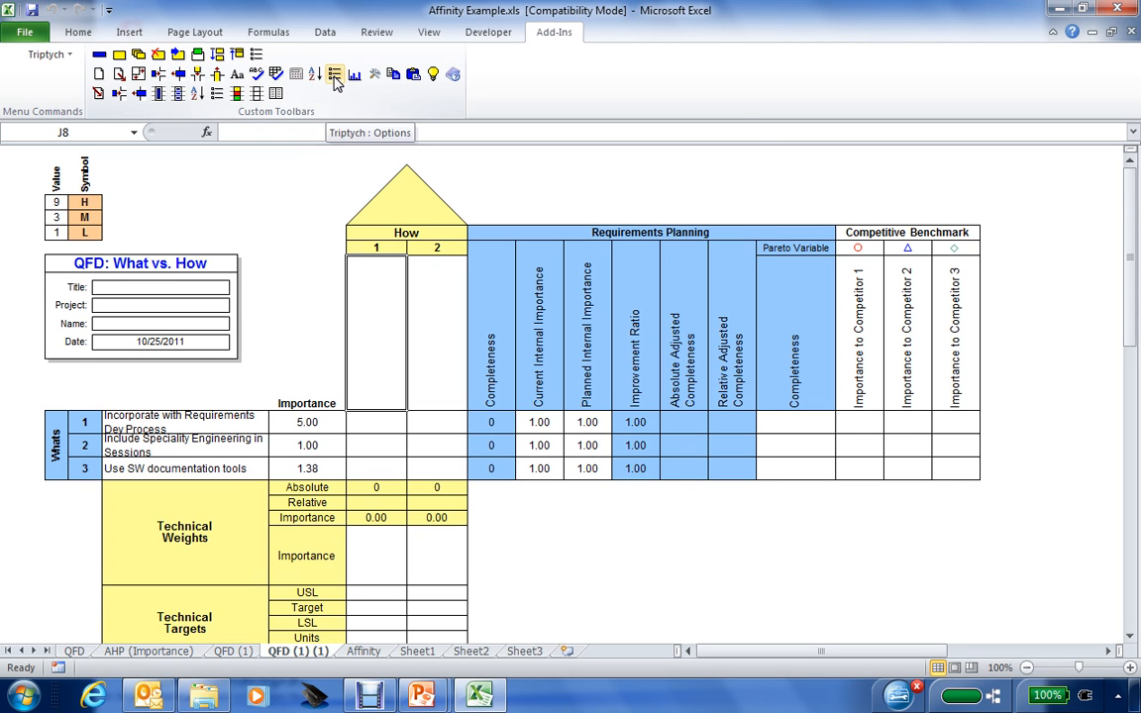
Step: Review the QFD display options for Whats and Hows, and close the options without changing them
click(335, 79)
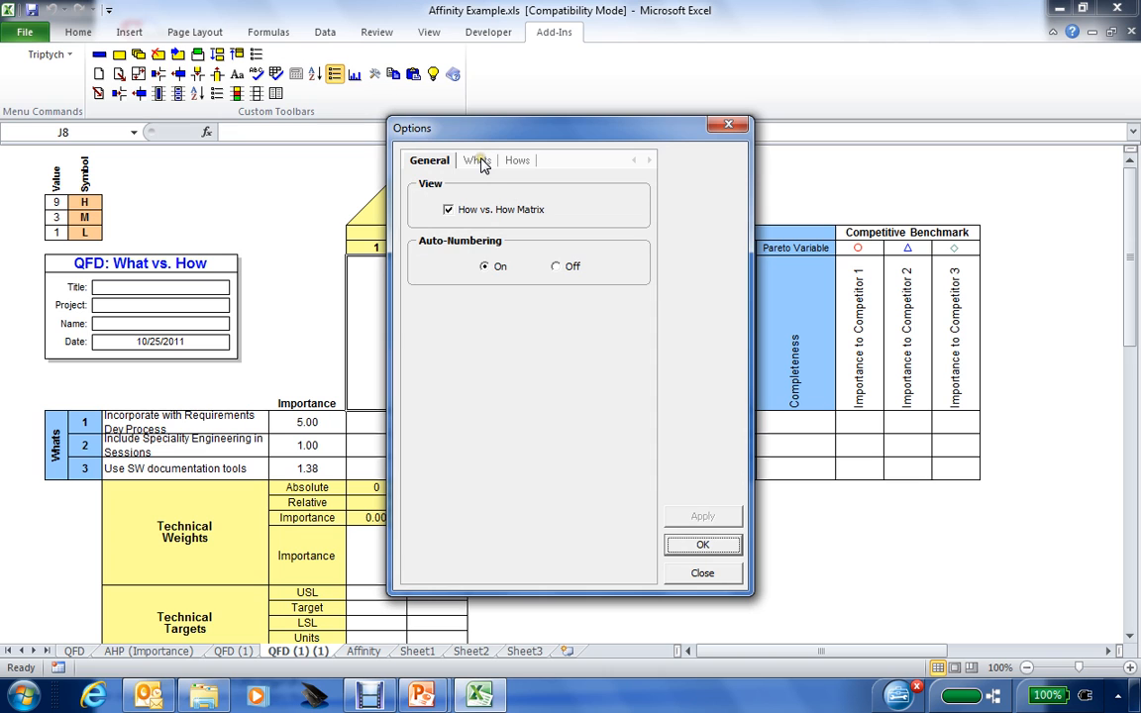
click(476, 162)
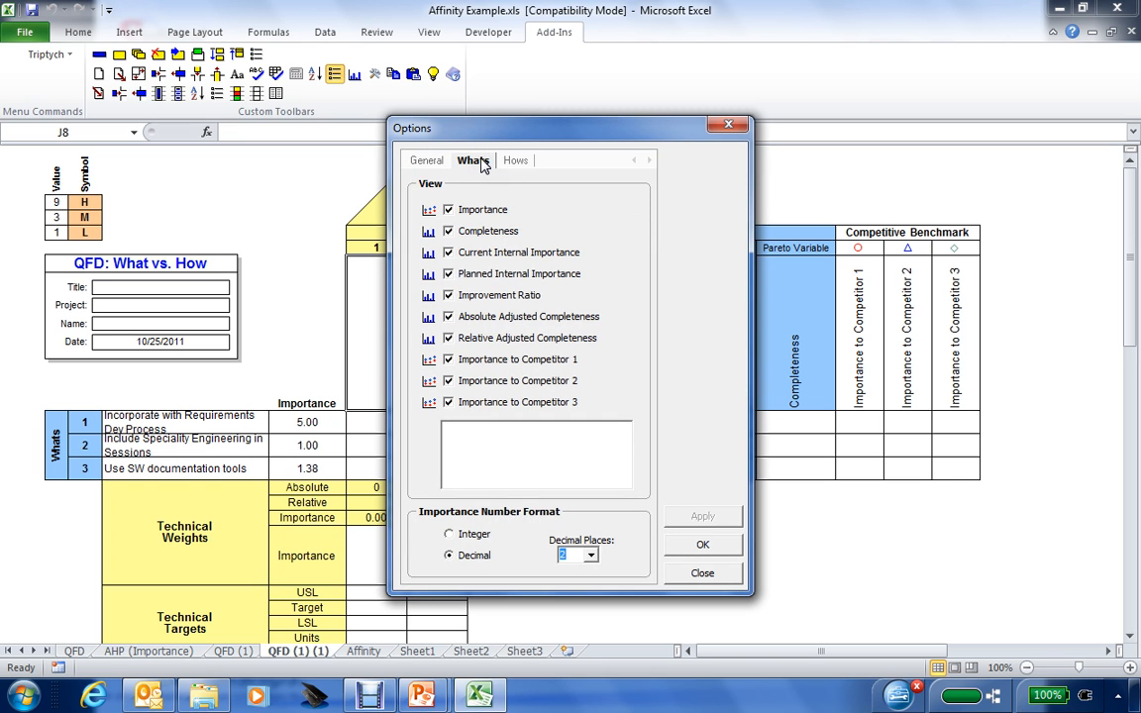
drag(528, 131, 687, 124)
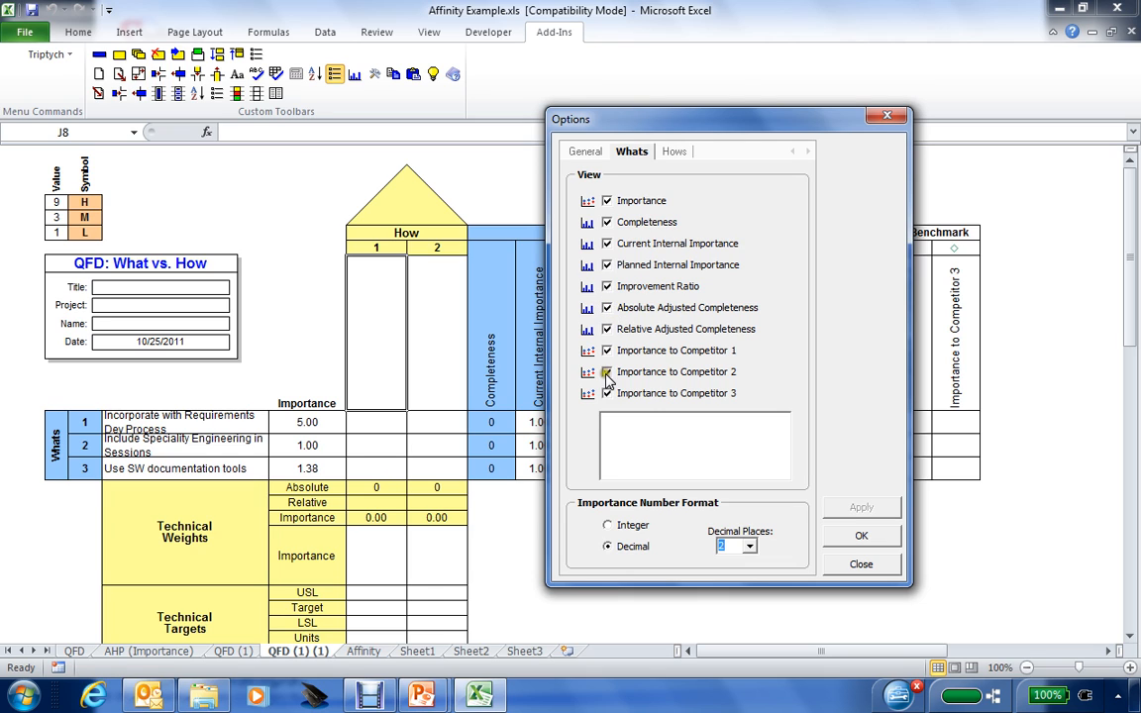
click(674, 151)
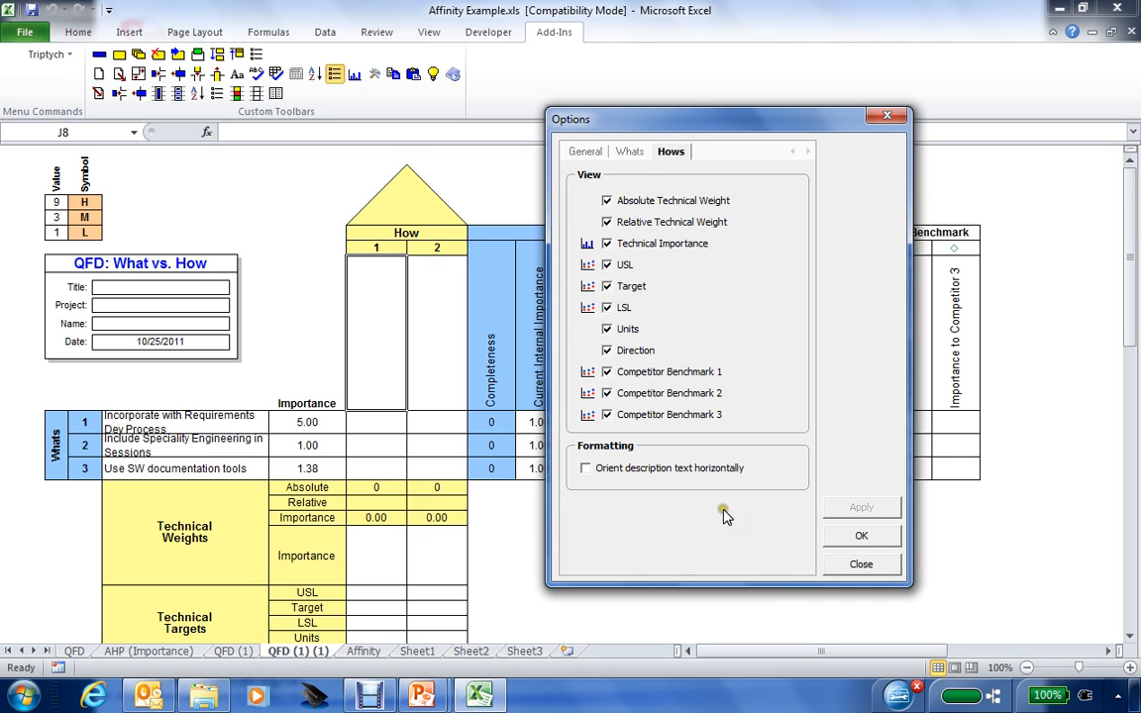
click(848, 563)
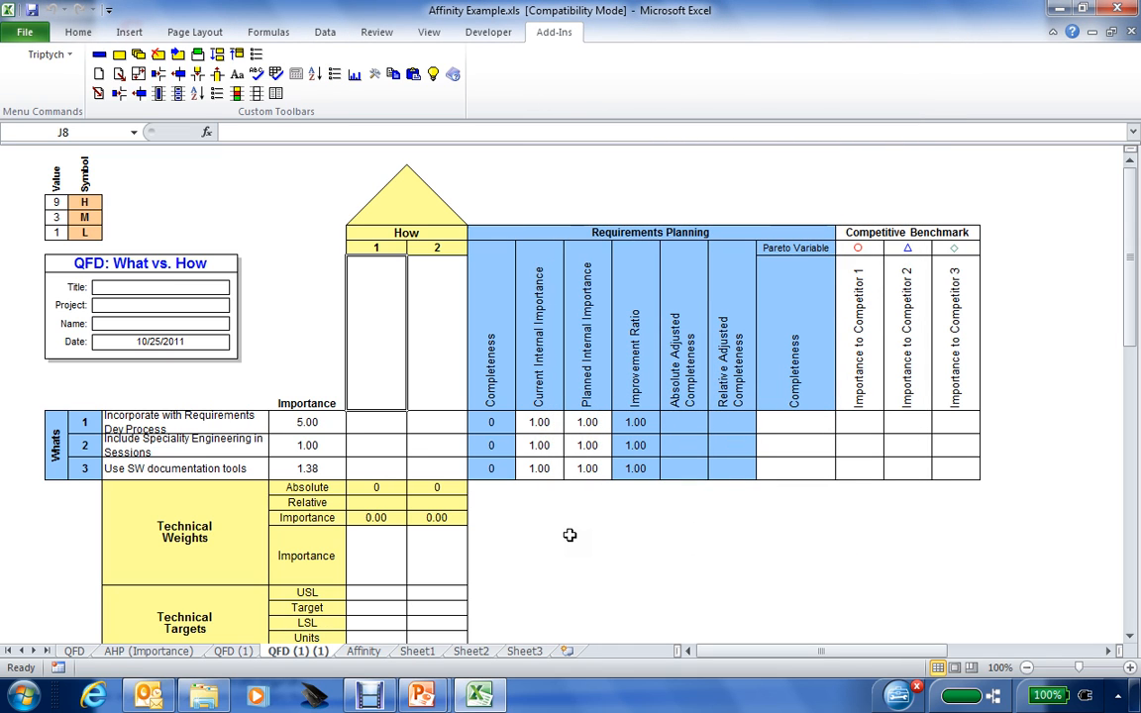
Step: Annotate the "Incorporate with Requirements Dev Process" What with the auto-sized comment "Add a comment to the cell"
right_click(220, 423)
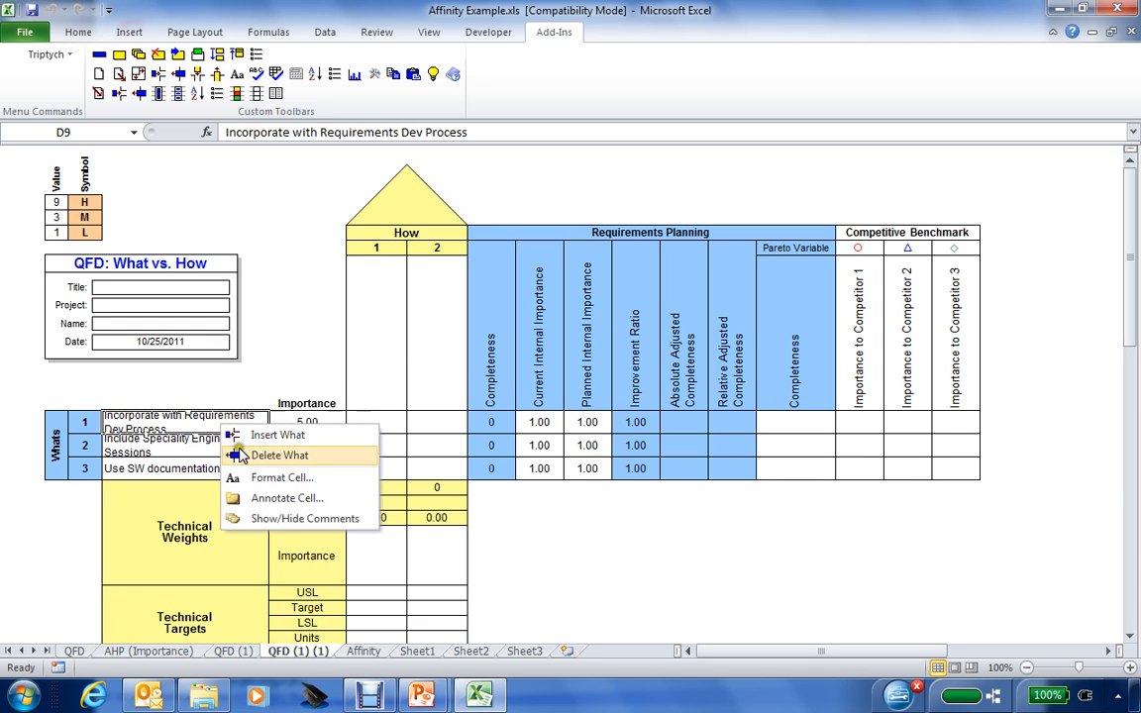
click(259, 498)
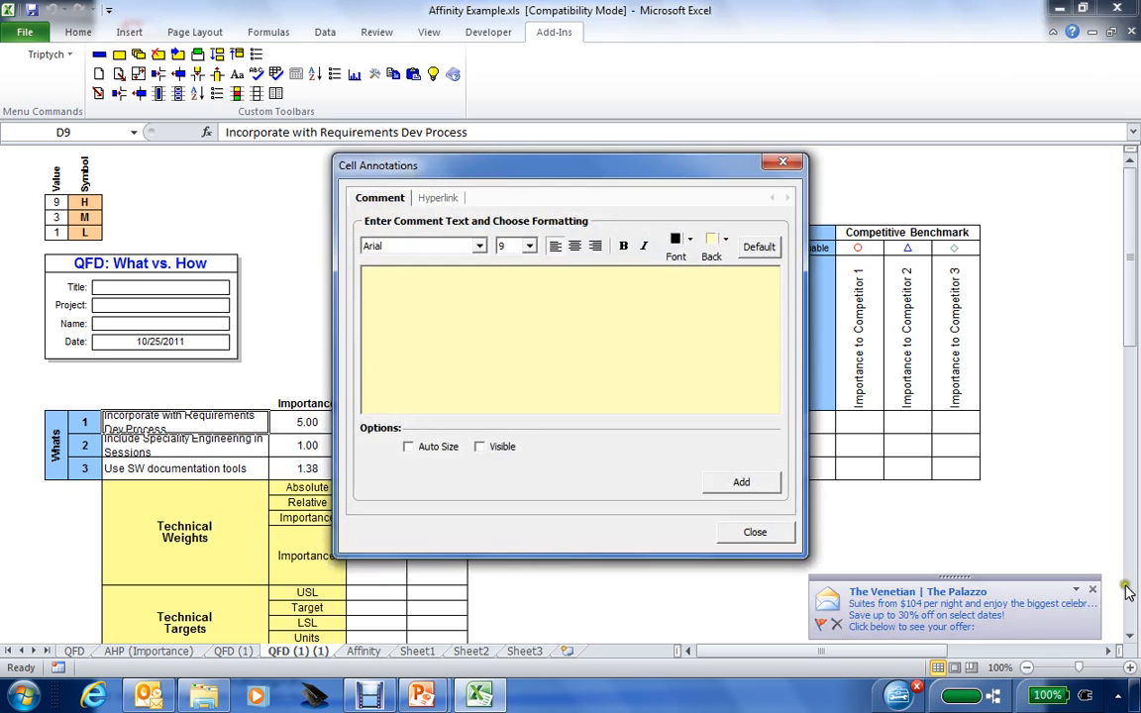
click(1093, 590)
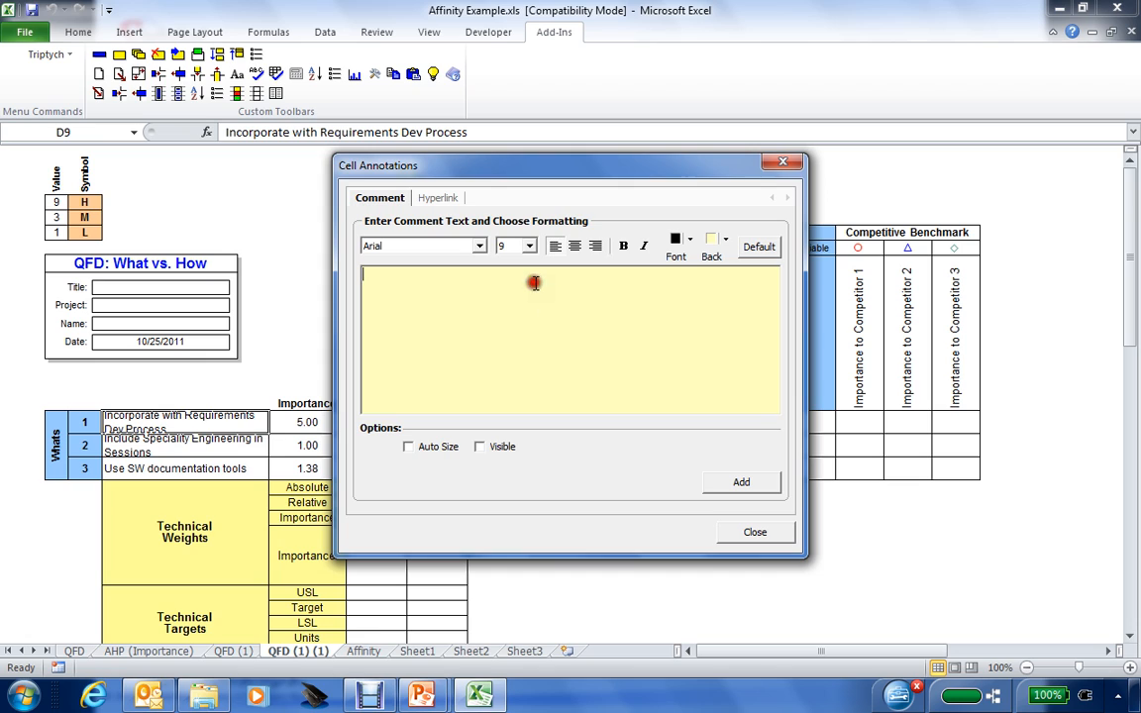
text(Add a comment to the cell)
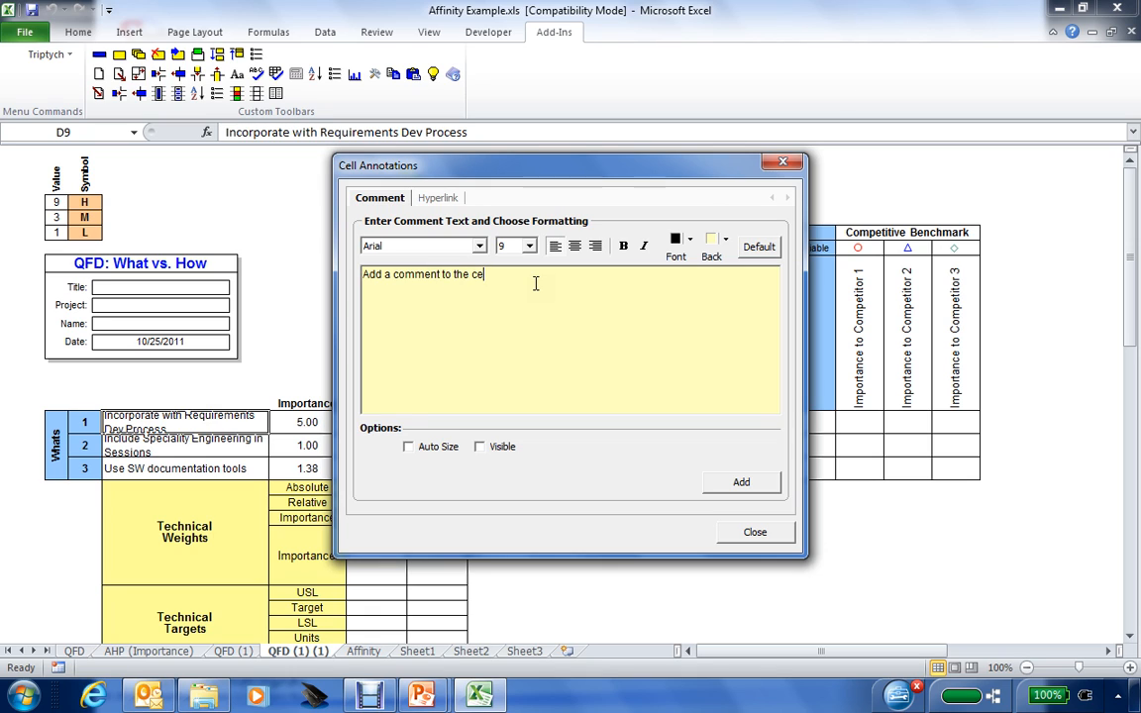
click(408, 447)
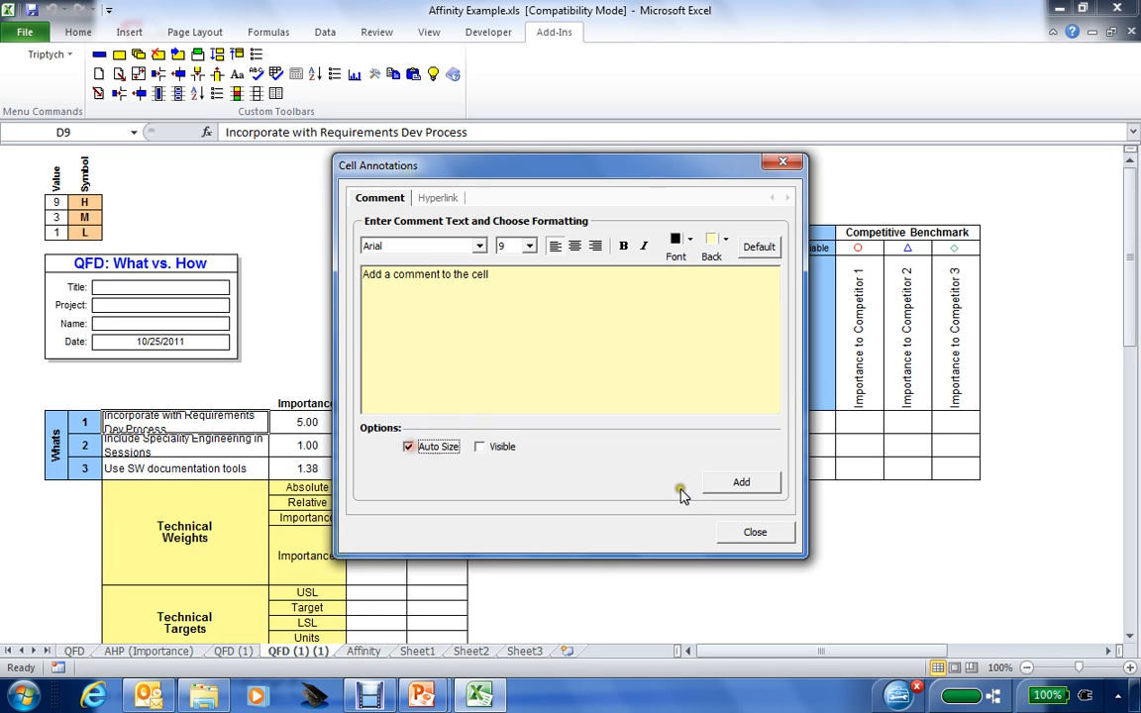
click(742, 483)
click(753, 532)
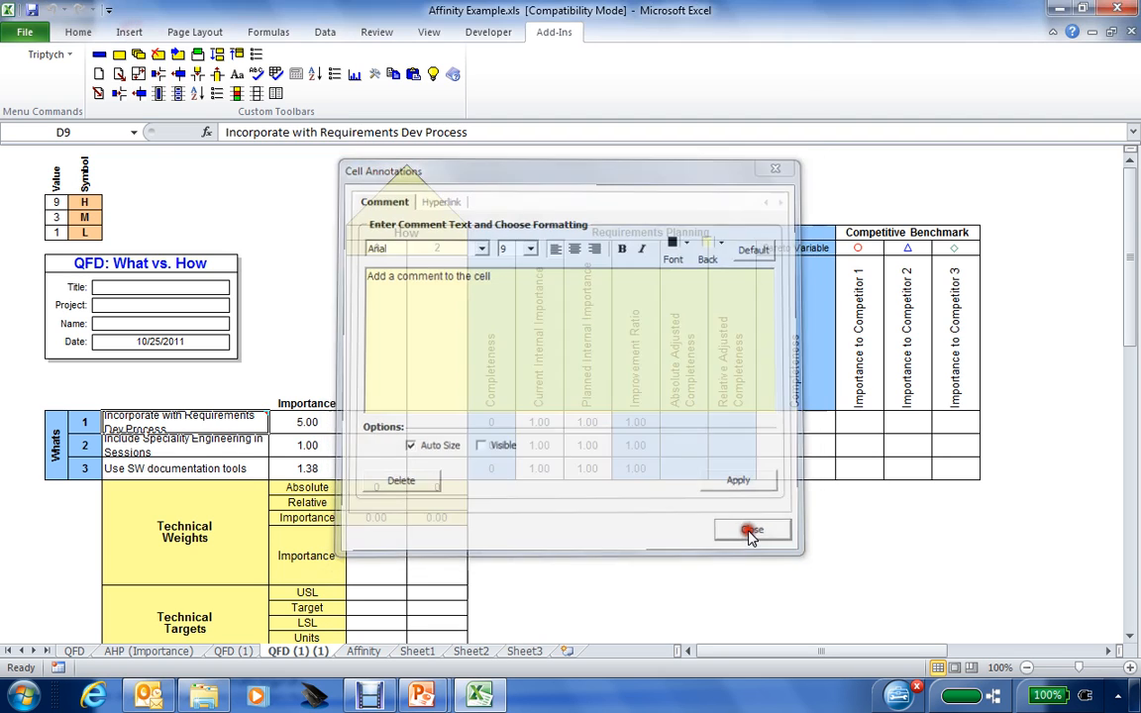
mouse_move(248, 421)
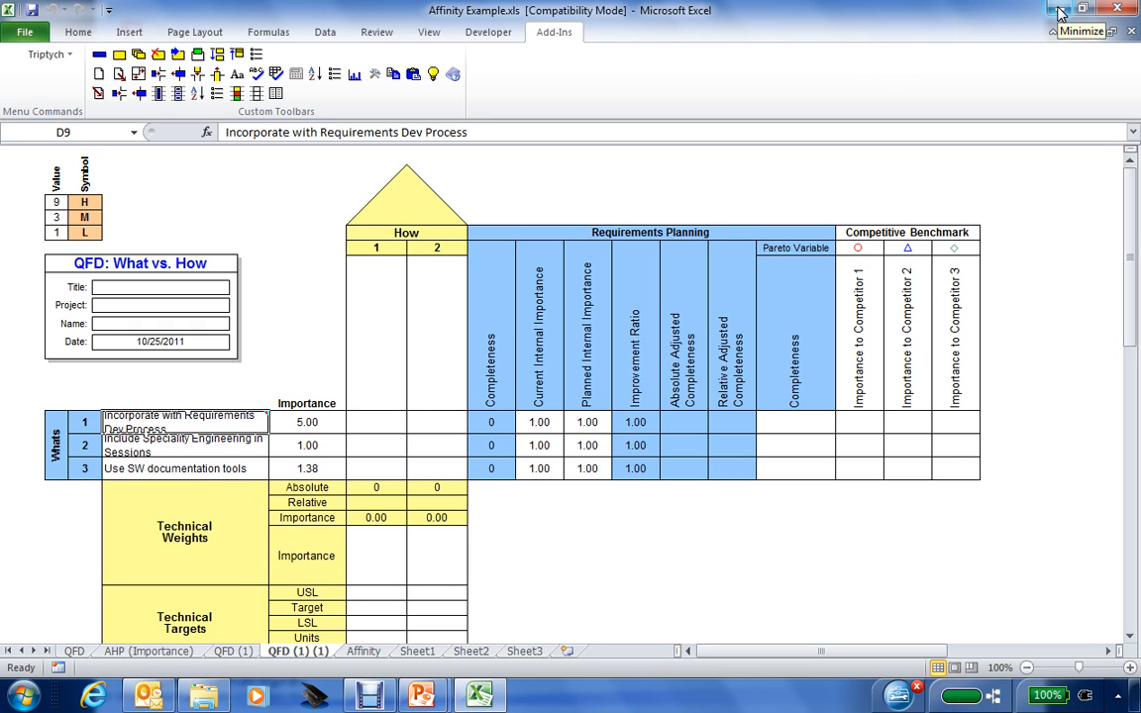
Step: Review the Affinity, AHP (Importance), QFD (1) and QFD (1) (1) worksheets, and switch back to the PowerPoint slide show
click(365, 652)
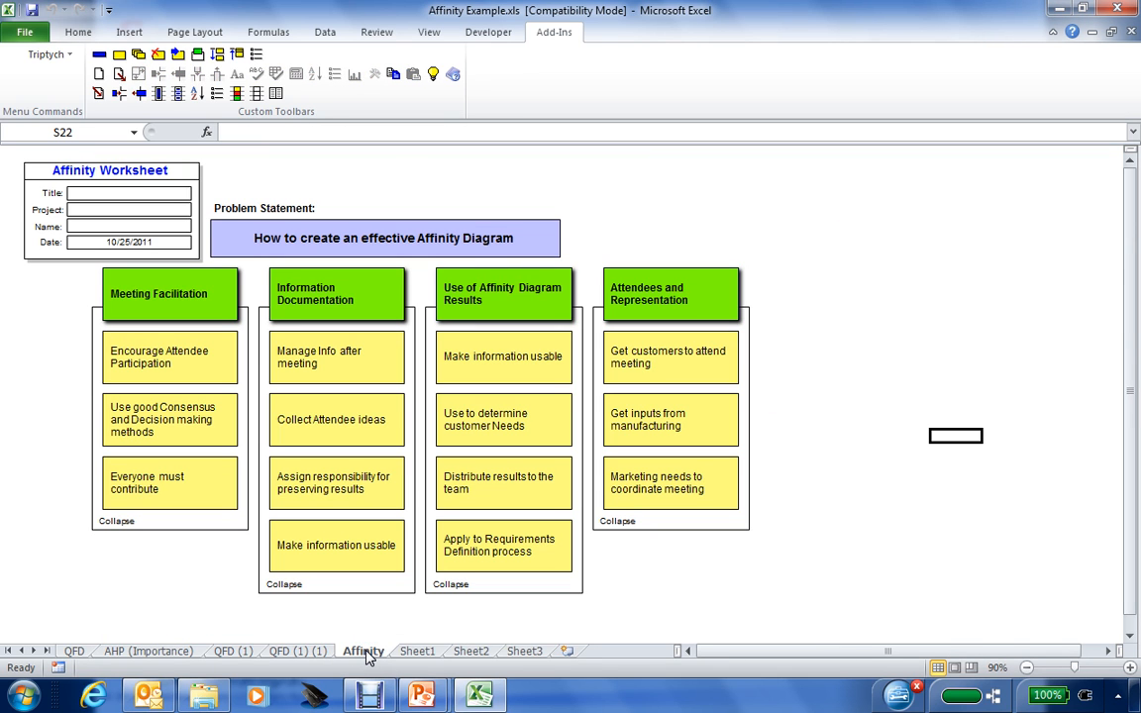
click(194, 652)
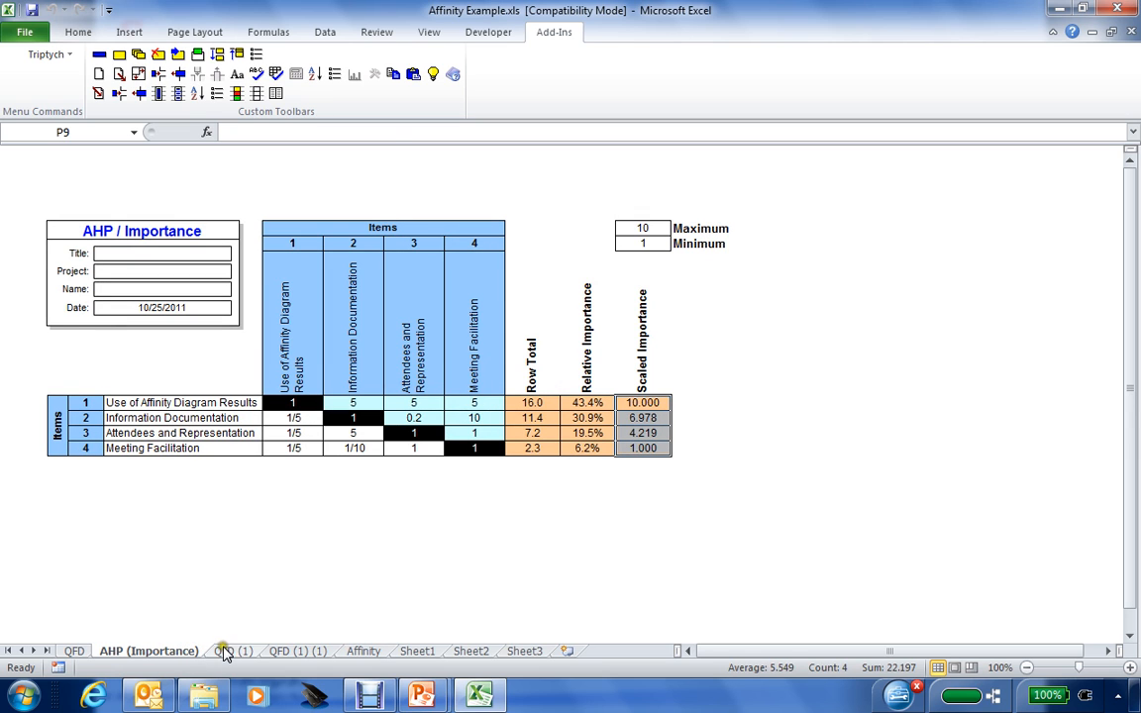
click(227, 654)
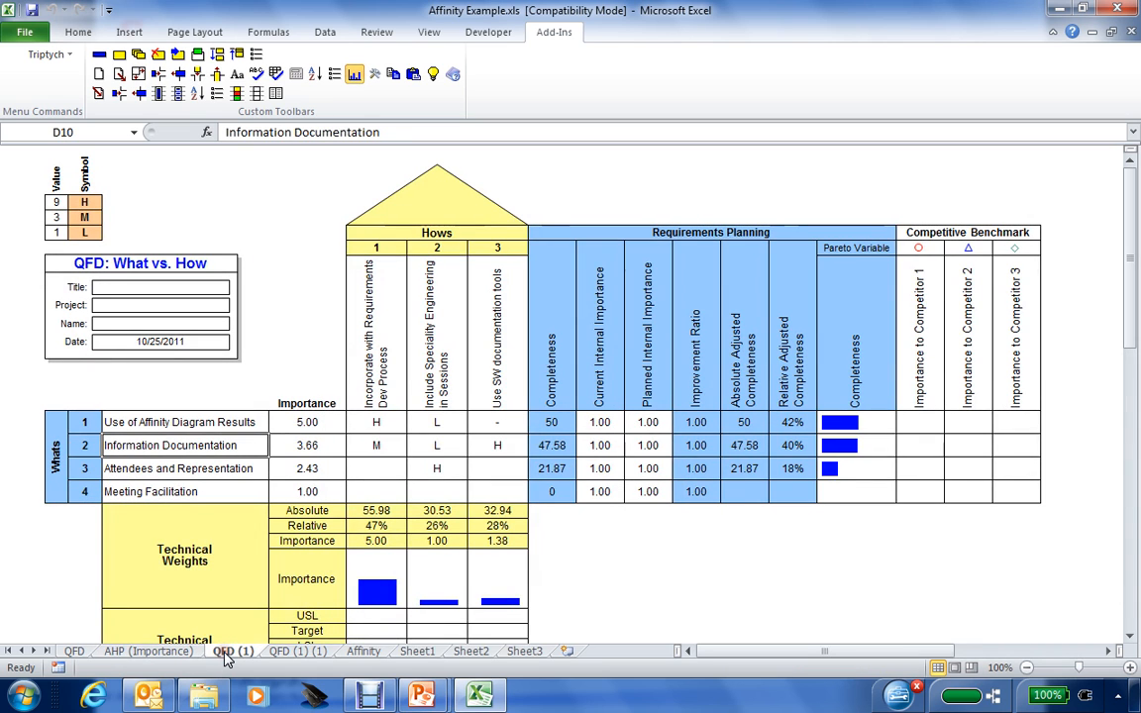
click(294, 653)
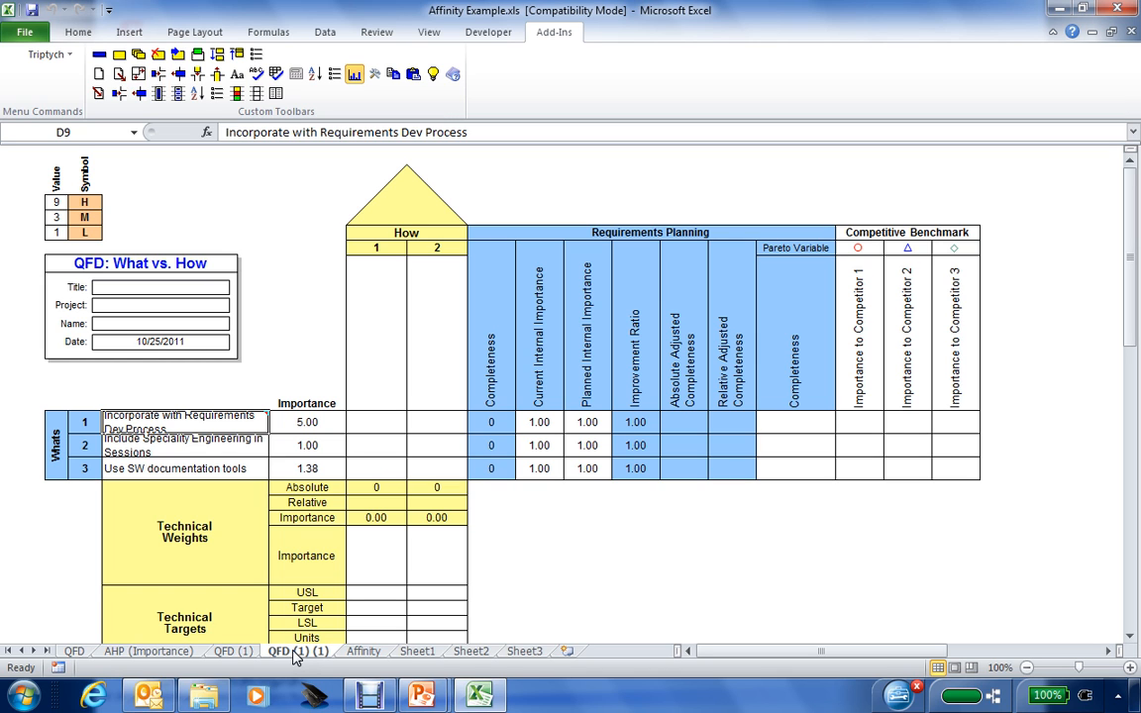
click(1055, 11)
click(971, 258)
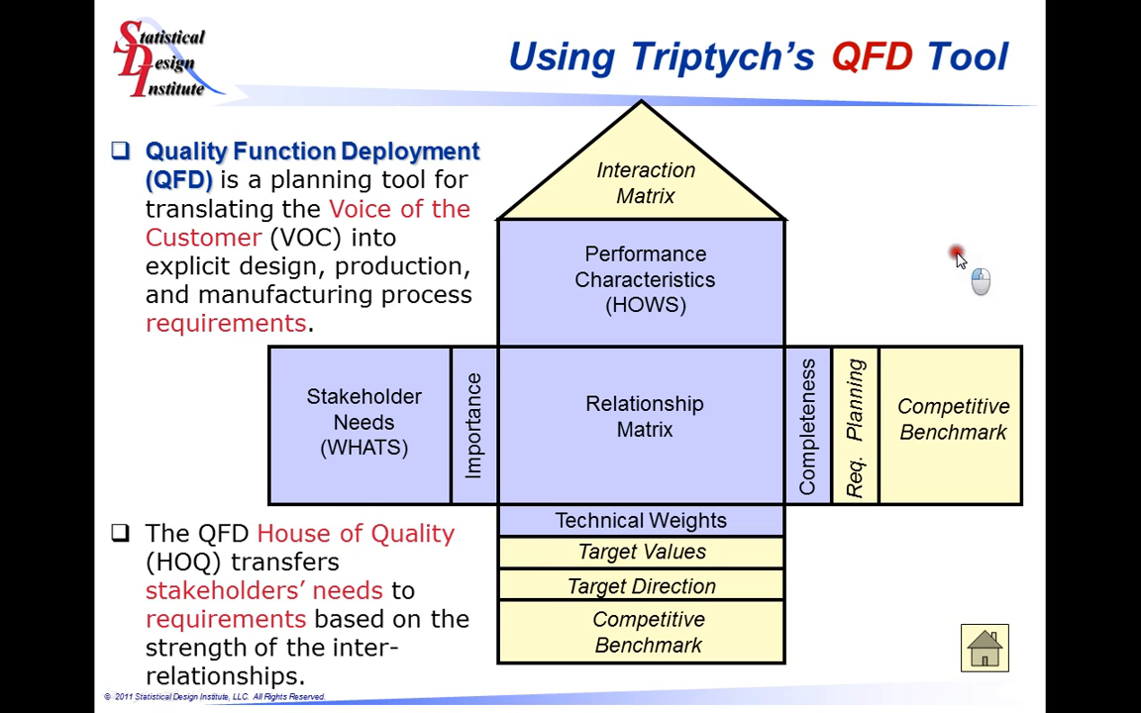